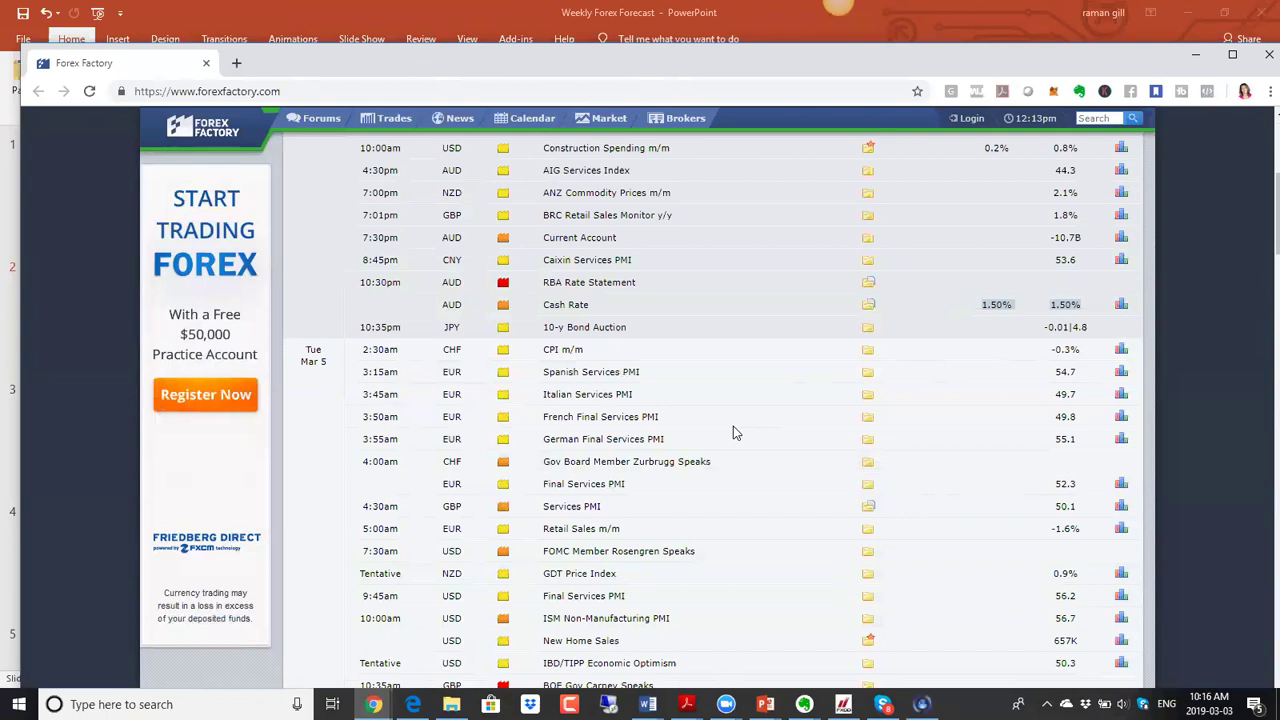
Review the week's AUD events through Tuesday March 5, highlighting the RBA Rate Statement, RBA Gov Lowe Speaks and GDP q/q
scroll(733, 430, "down", 2)
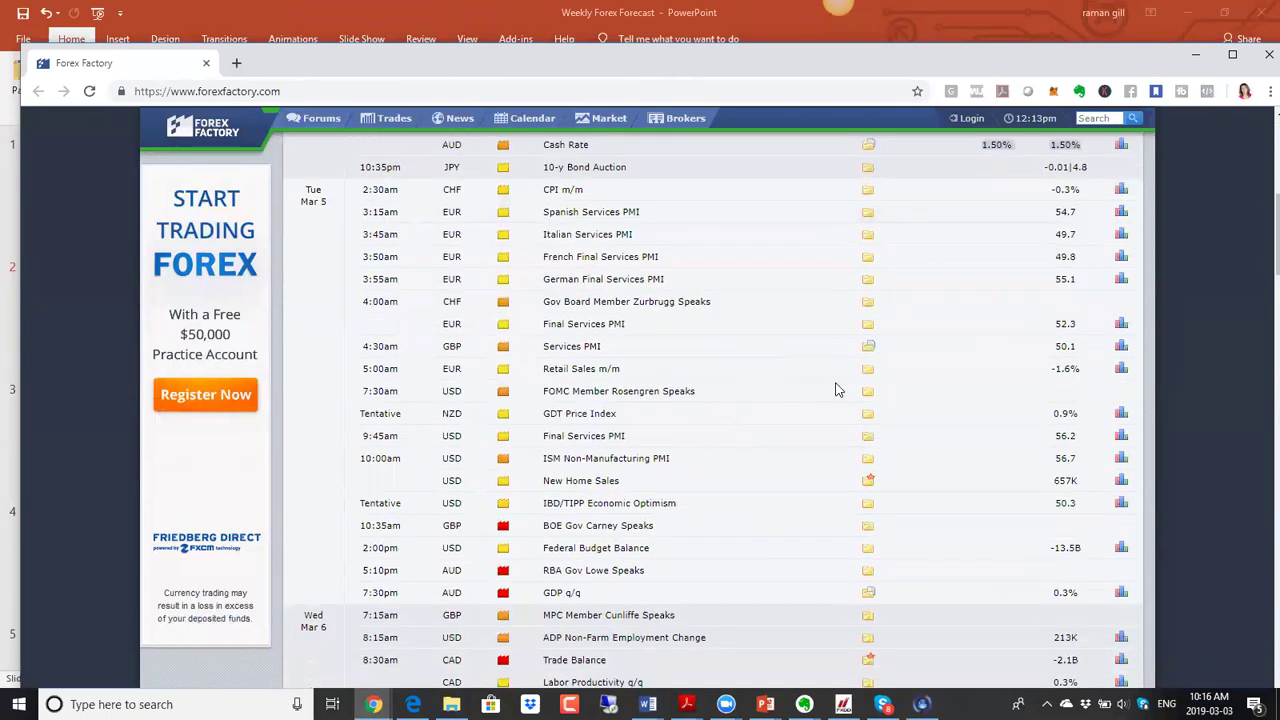
scroll(838, 390, "down", 3)
left_click_drag(543, 285, 677, 286)
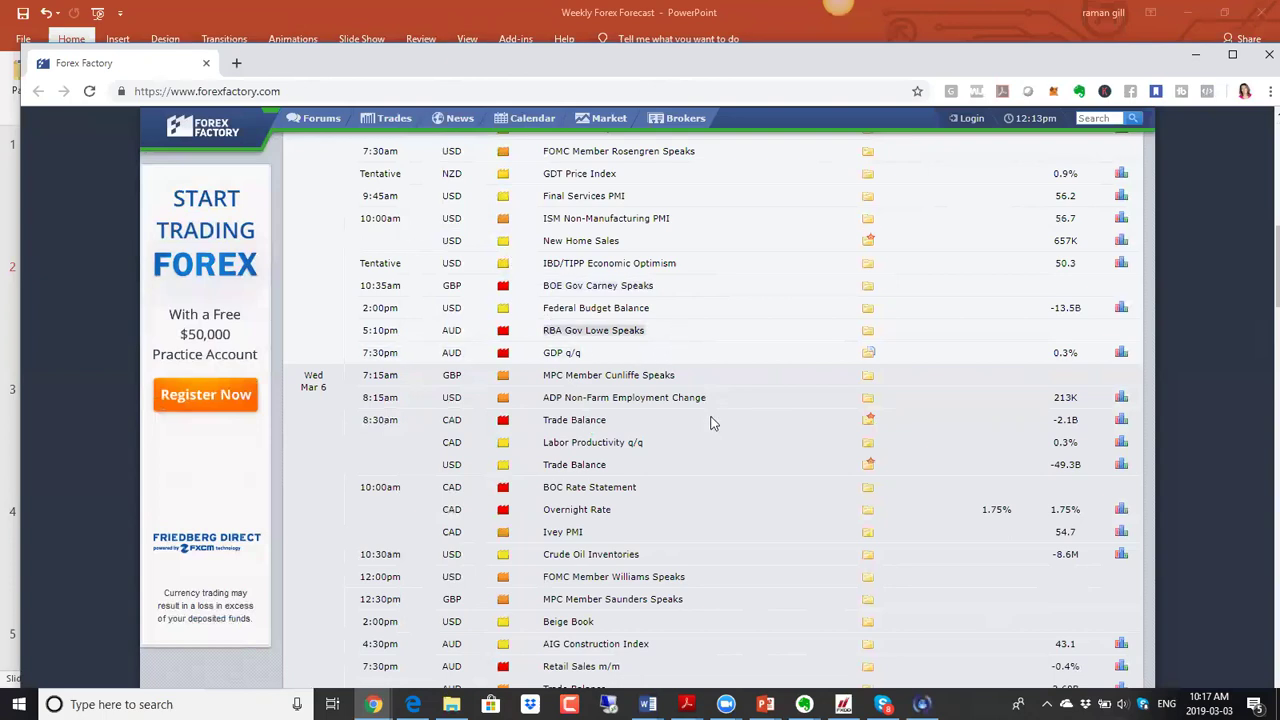
scroll(711, 423, "up", 2)
scroll(711, 423, "up", 2)
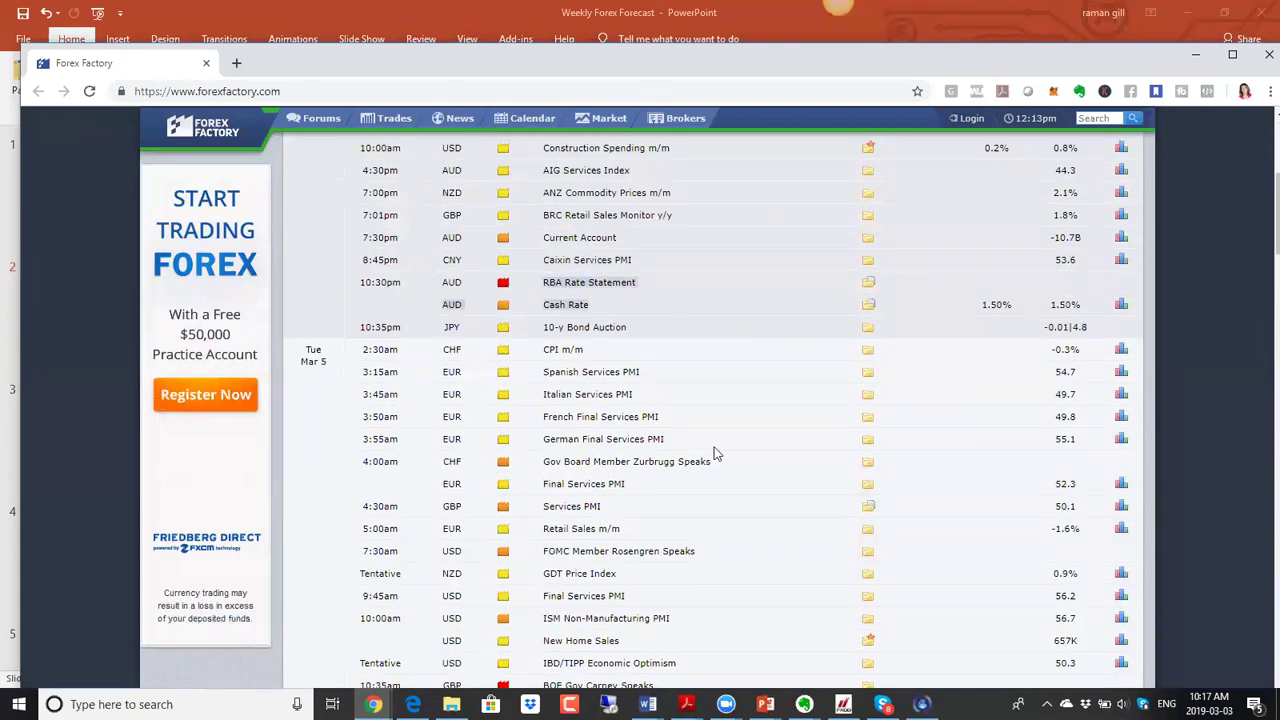
scroll(620, 425, "down", 3)
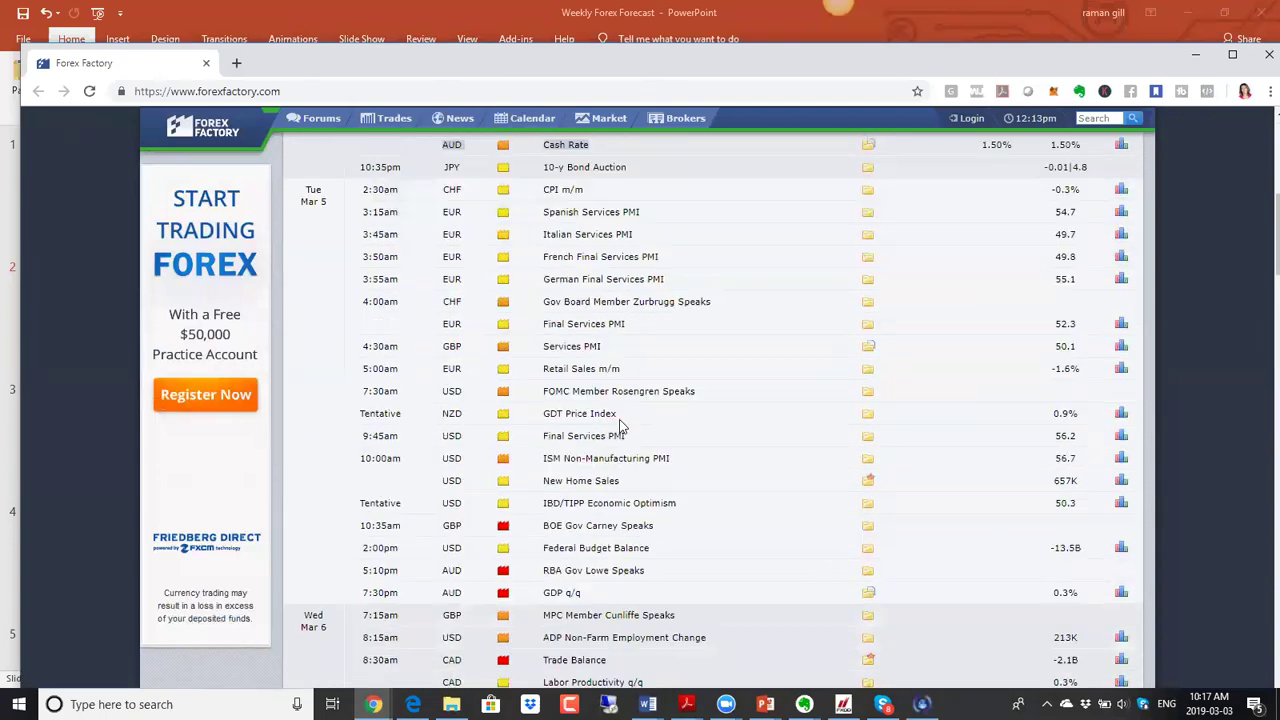
scroll(620, 425, "down", 1)
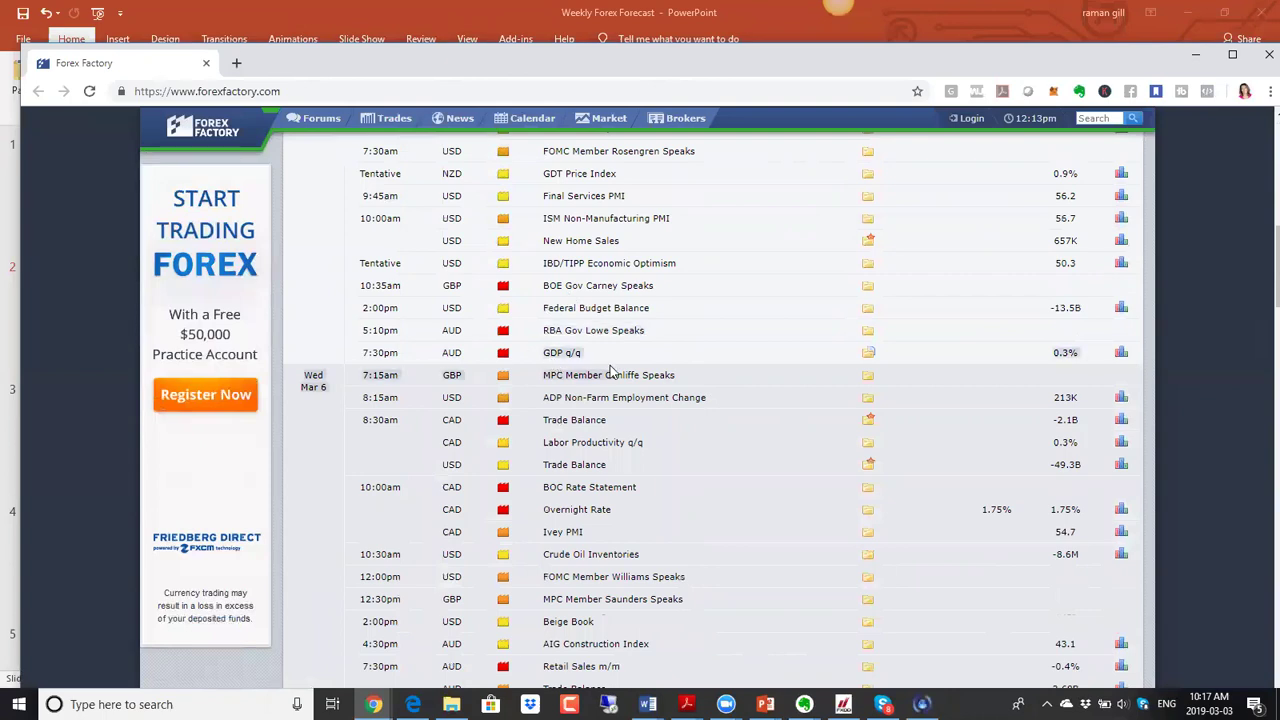
scroll(848, 400, "down", 2)
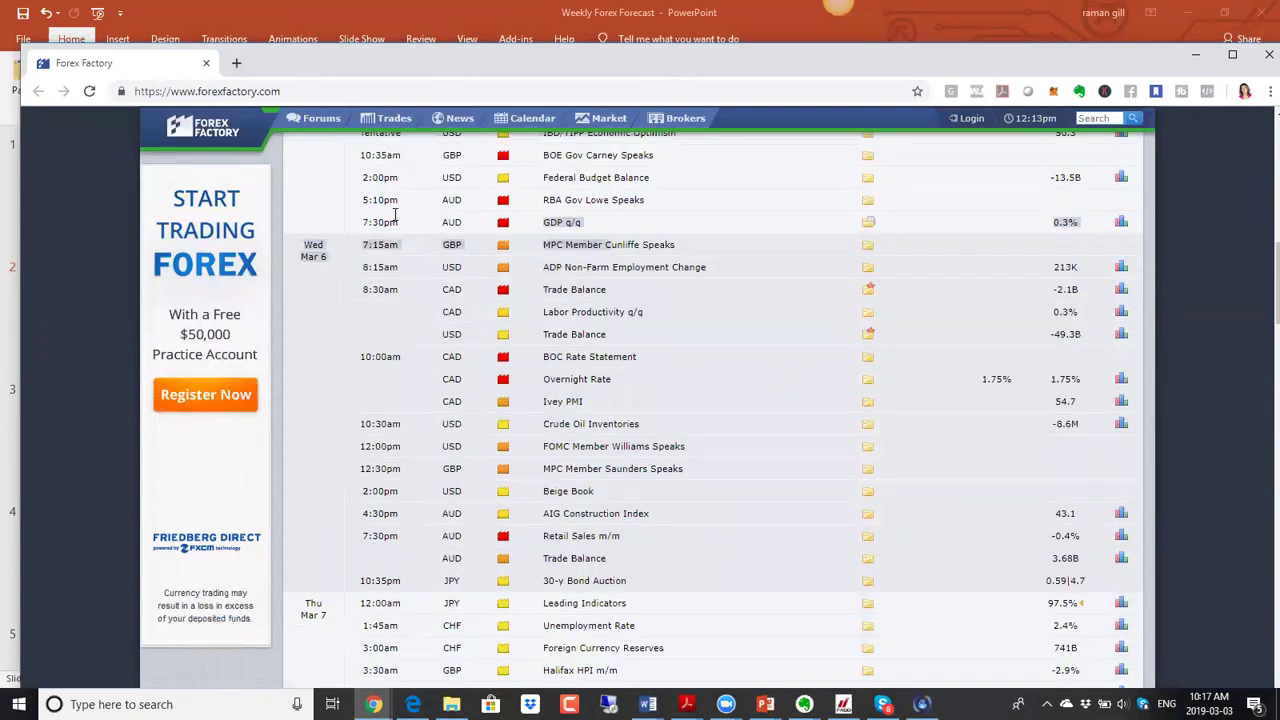
left_click(455, 194)
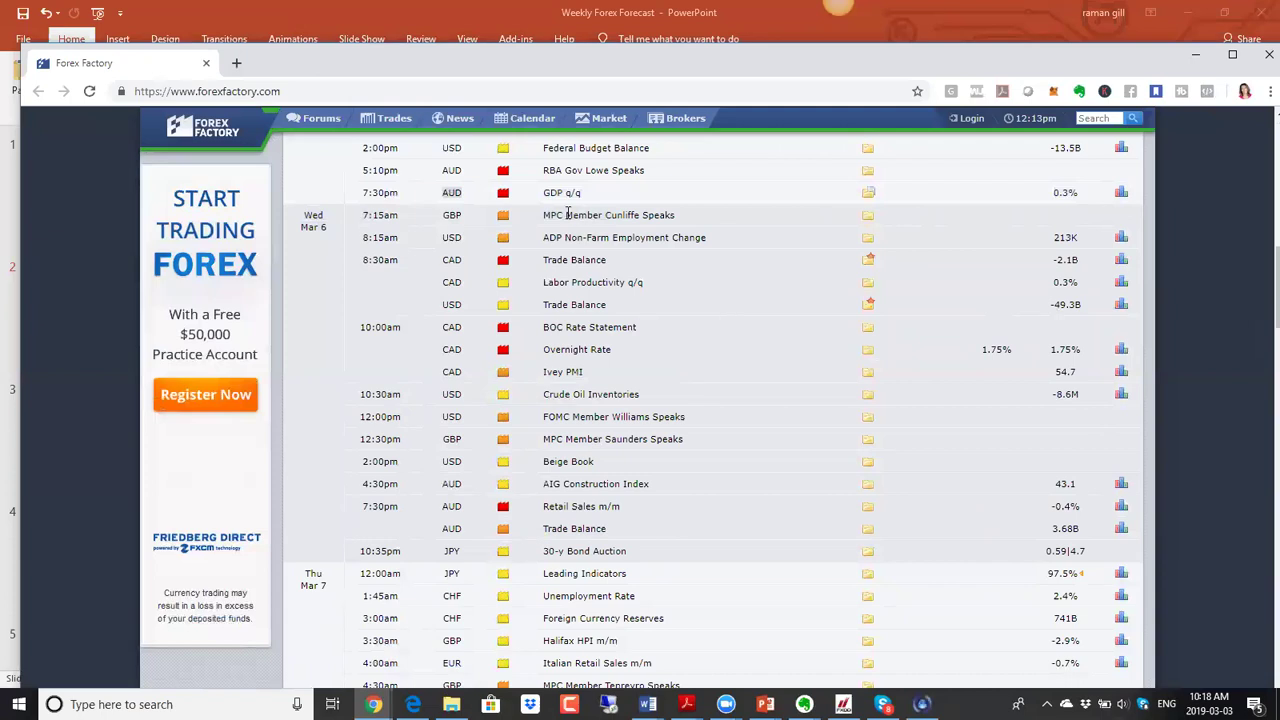
Examine Wednesday March 6's USD ADP Non-Farm Employment Change and CAD Trade Balance entries, highlighting each one
left_click_drag(547, 237, 712, 240)
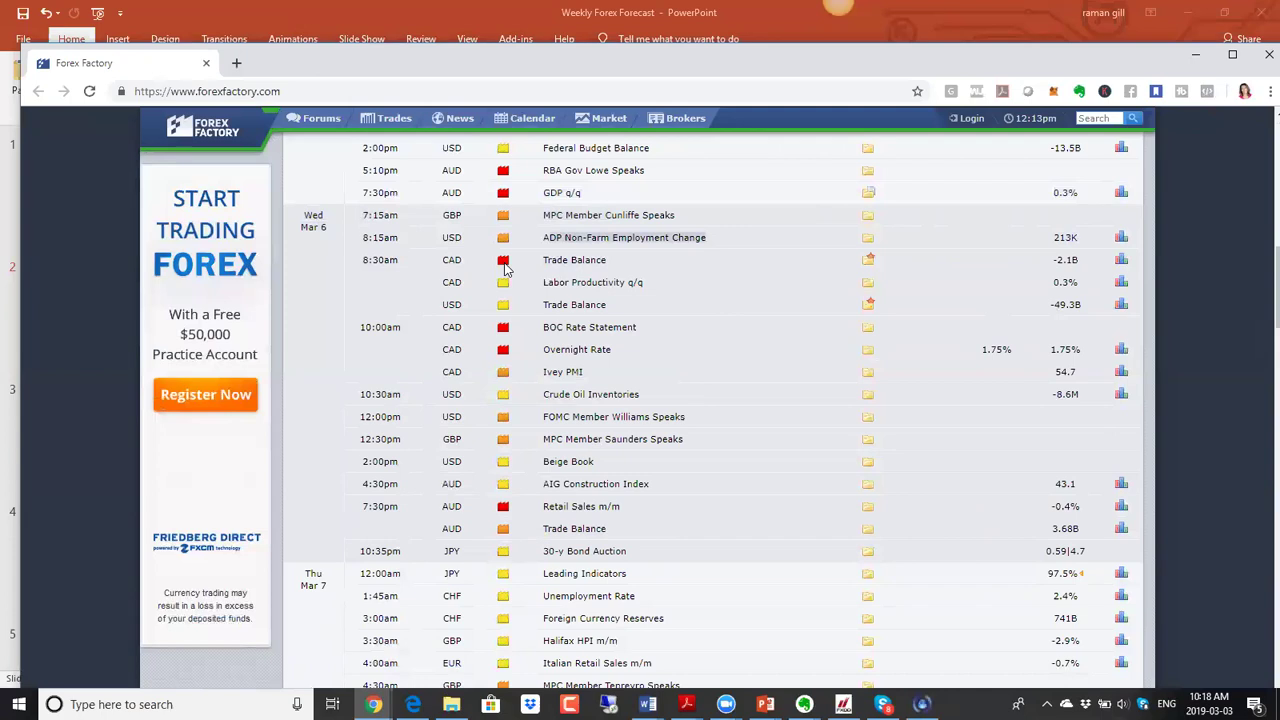
scroll(548, 272, "up", 1)
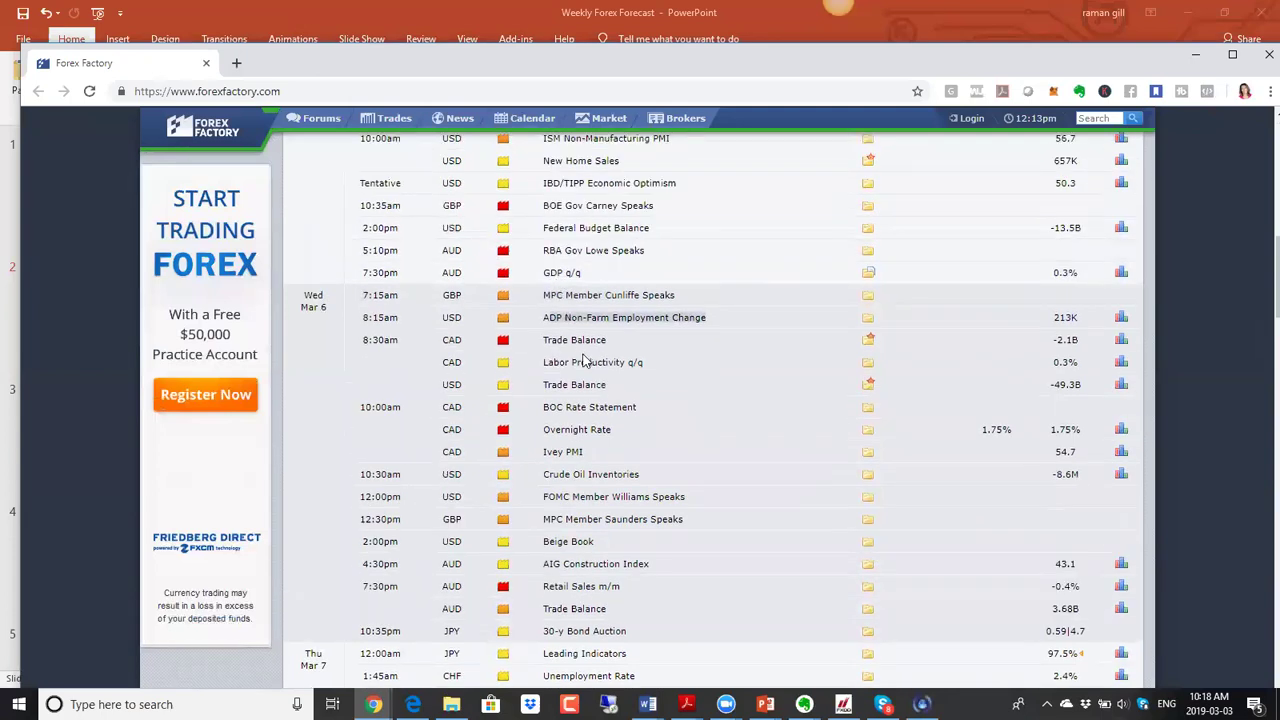
left_click_drag(540, 342, 615, 360)
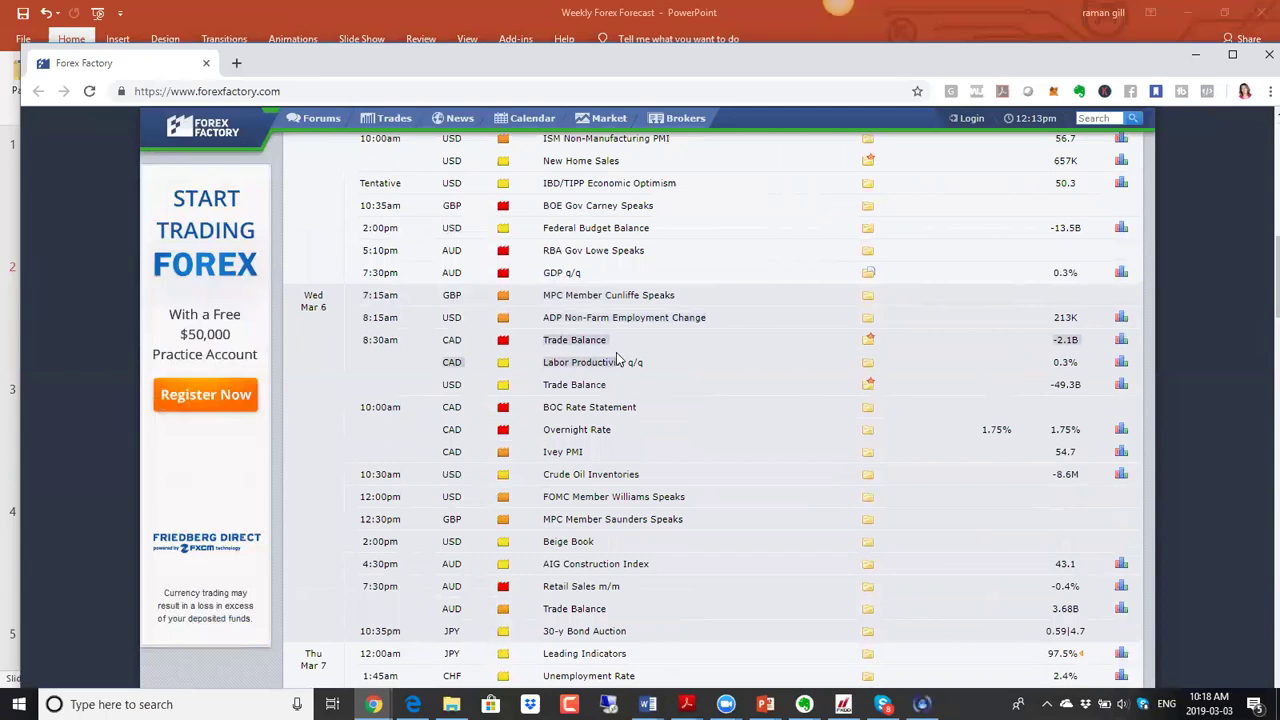
scroll(616, 352, "up", 6)
scroll(616, 352, "down", 5)
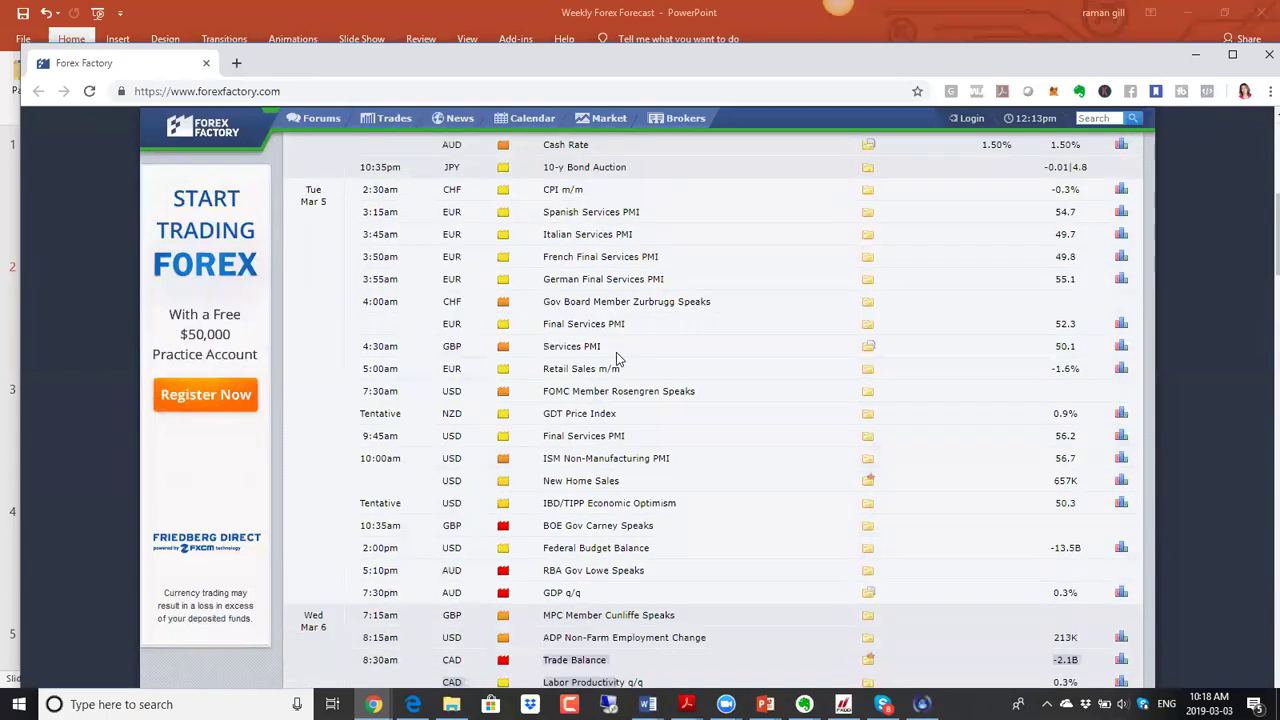
scroll(616, 352, "down", 1)
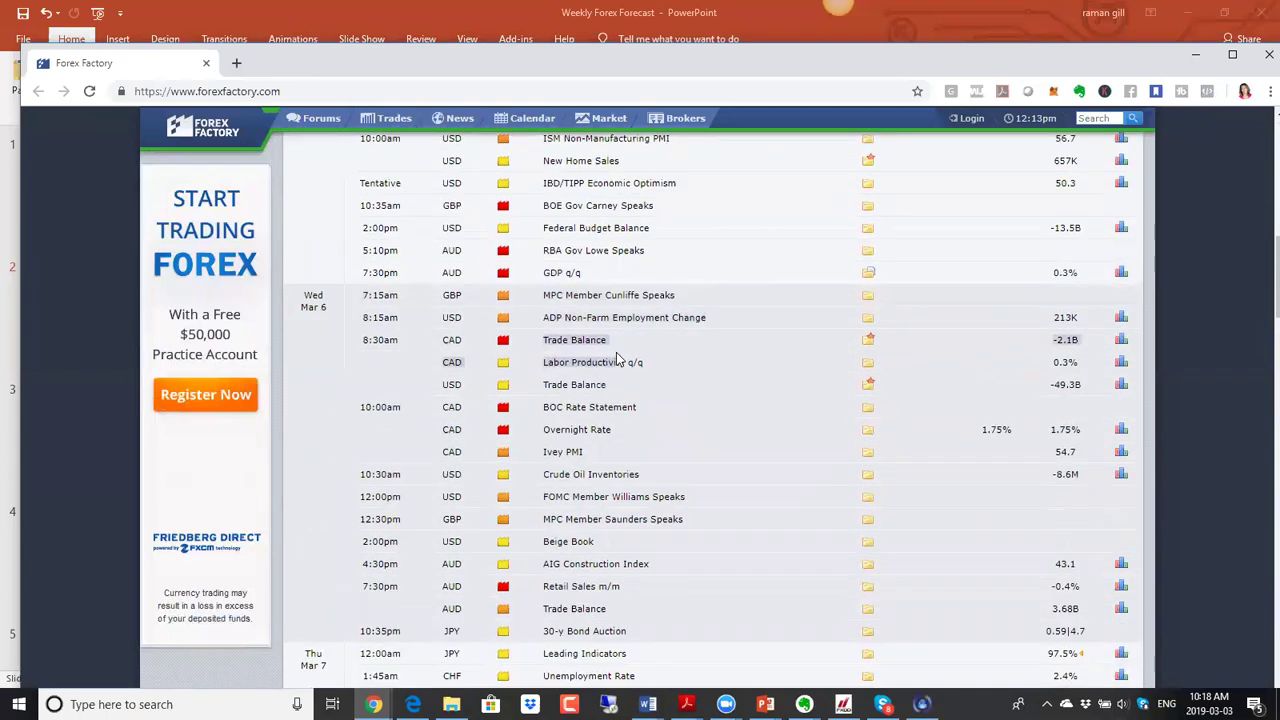
left_click(553, 344)
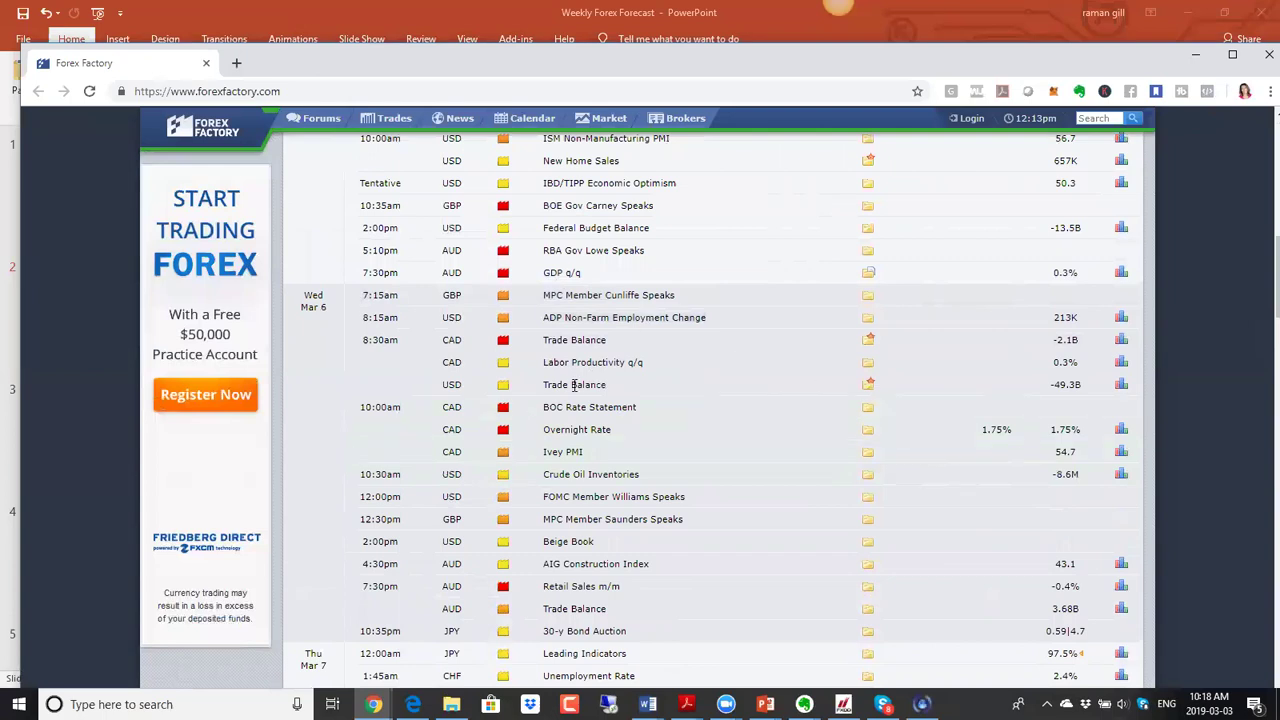
Examine Wednesday's remaining high-impact entries, highlighting the CAD BOC Rate Statement and Overnight Rate and the AUD Retail Sales m/m
scroll(555, 335, "down", 1)
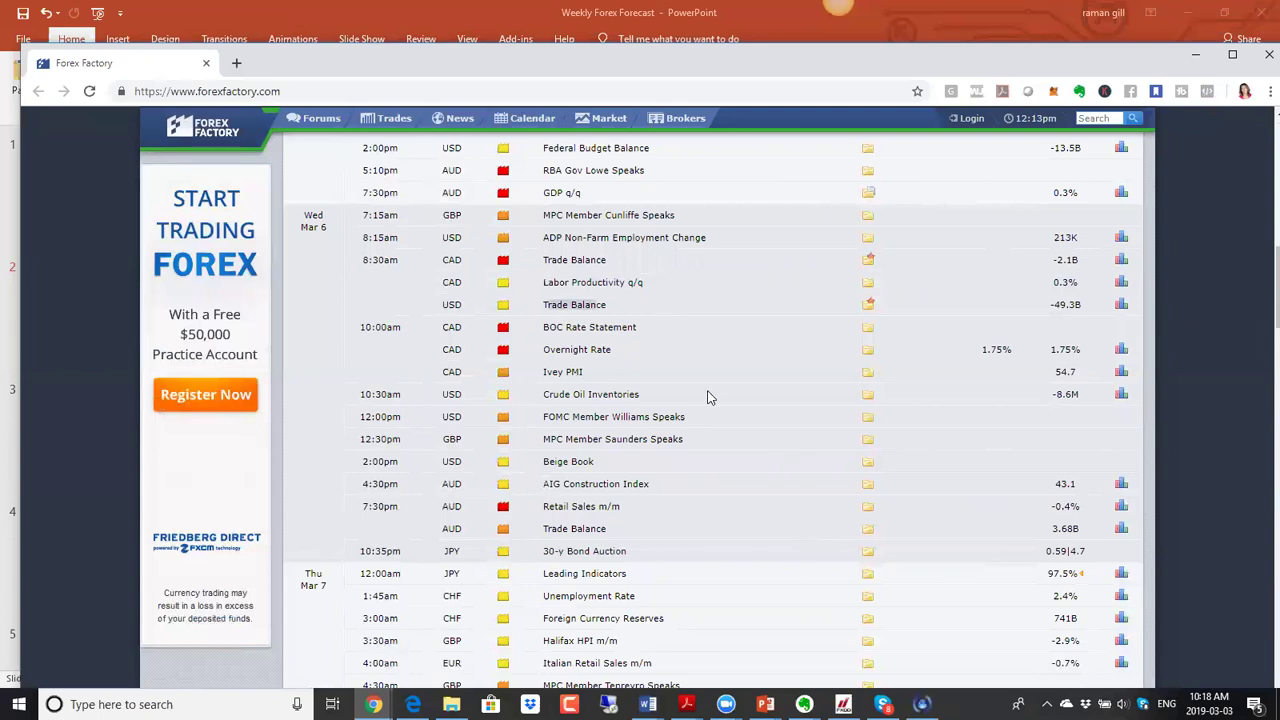
left_click_drag(546, 330, 613, 354)
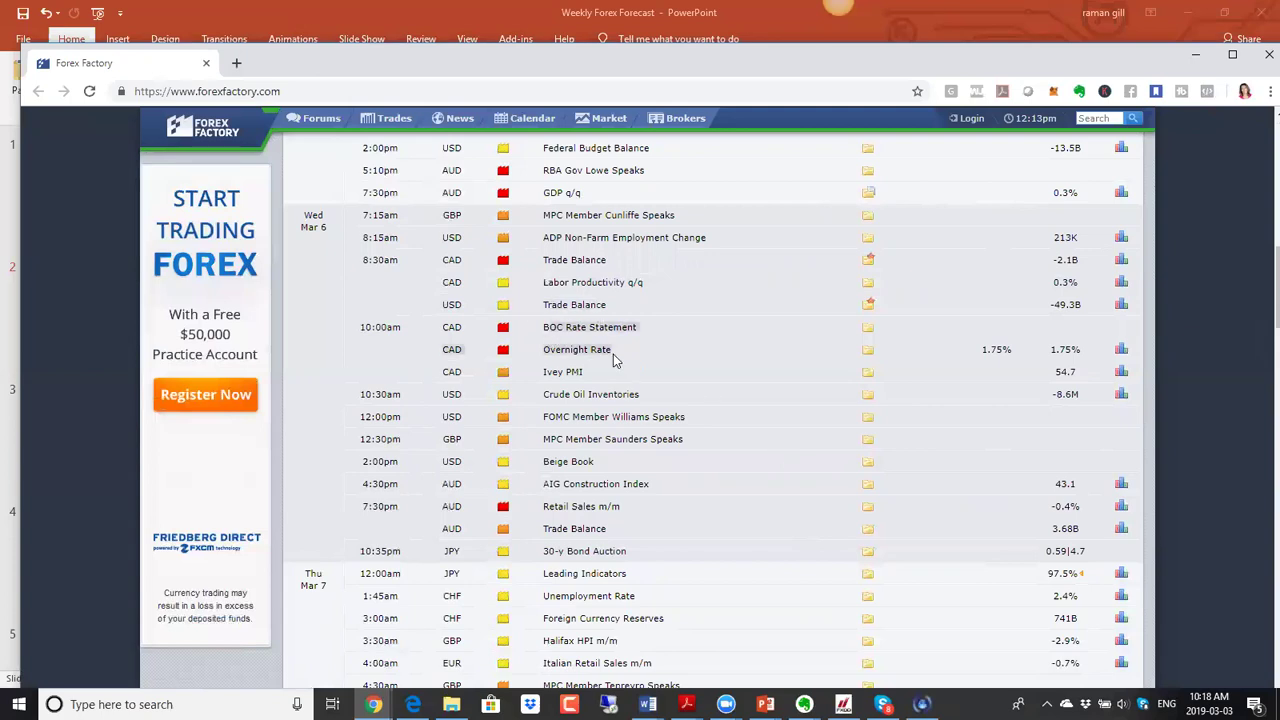
left_click_drag(983, 347, 1097, 355)
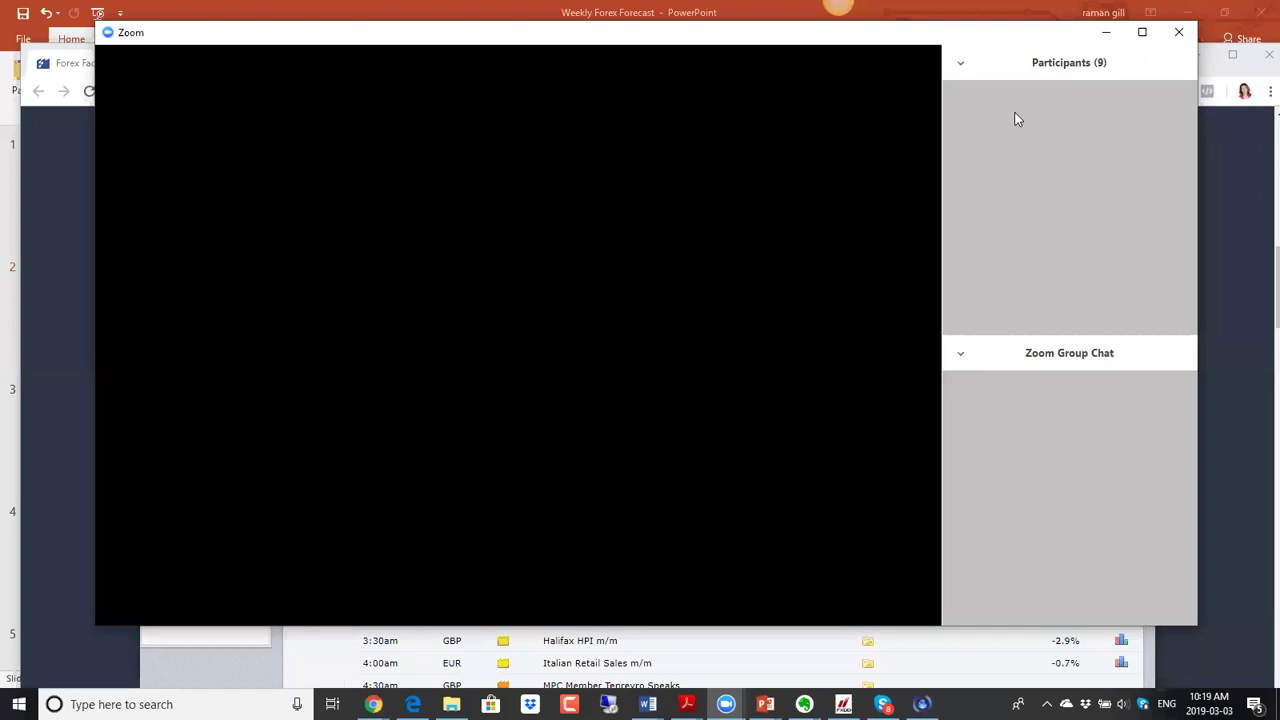
left_click(912, 642)
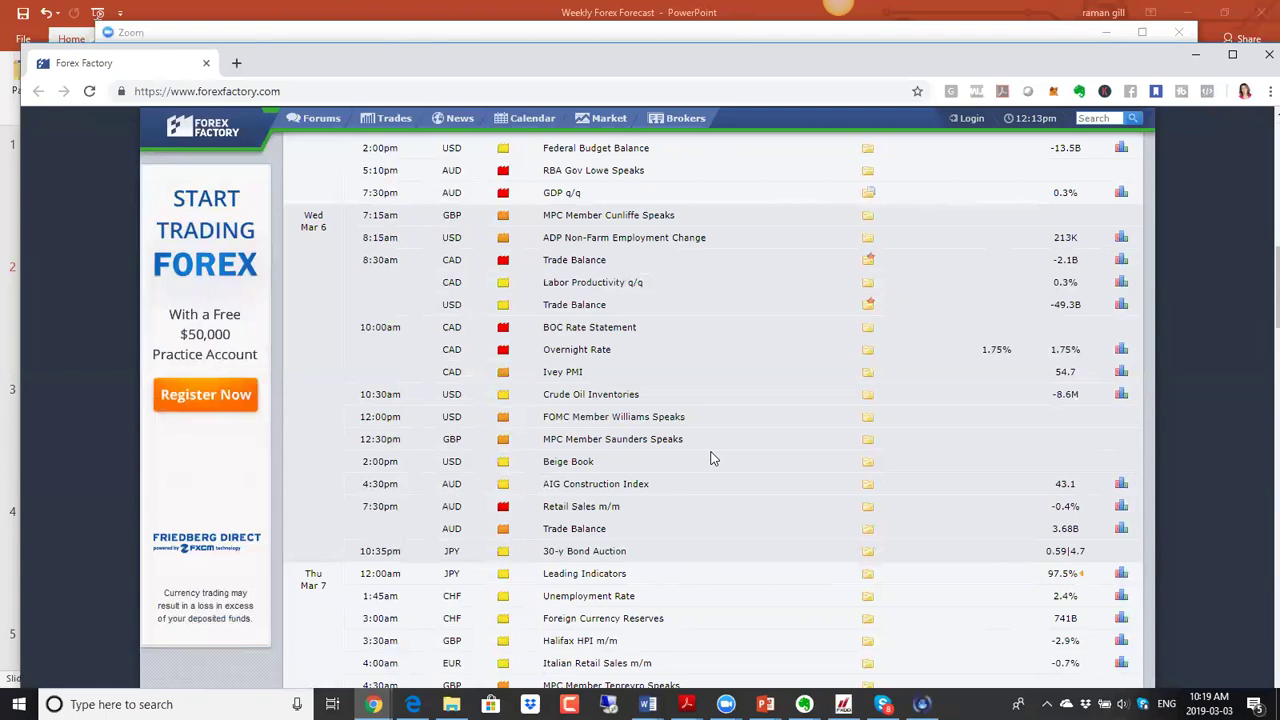
scroll(614, 288, "down", 2)
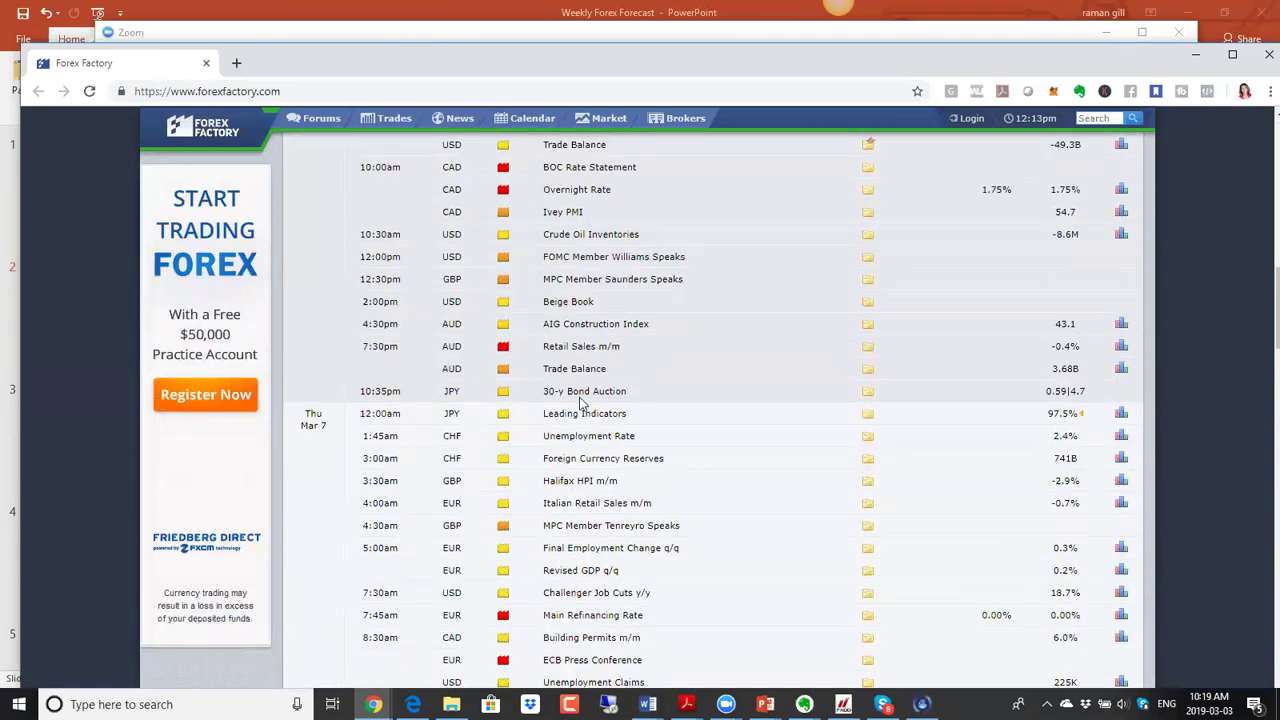
left_click_drag(548, 349, 636, 357)
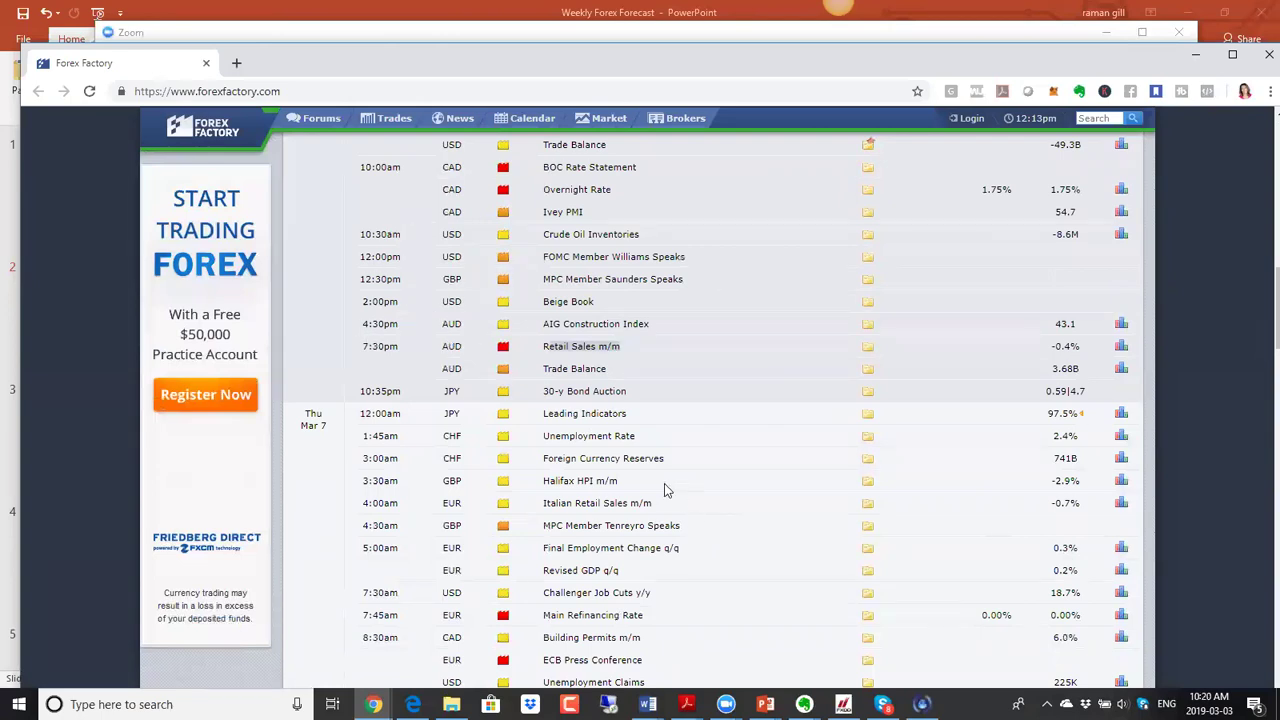
Examine Thursday March 7's high-impact EUR entries, highlighting the Main Refinancing Rate and the ECB Press Conference
scroll(664, 483, "down", 2)
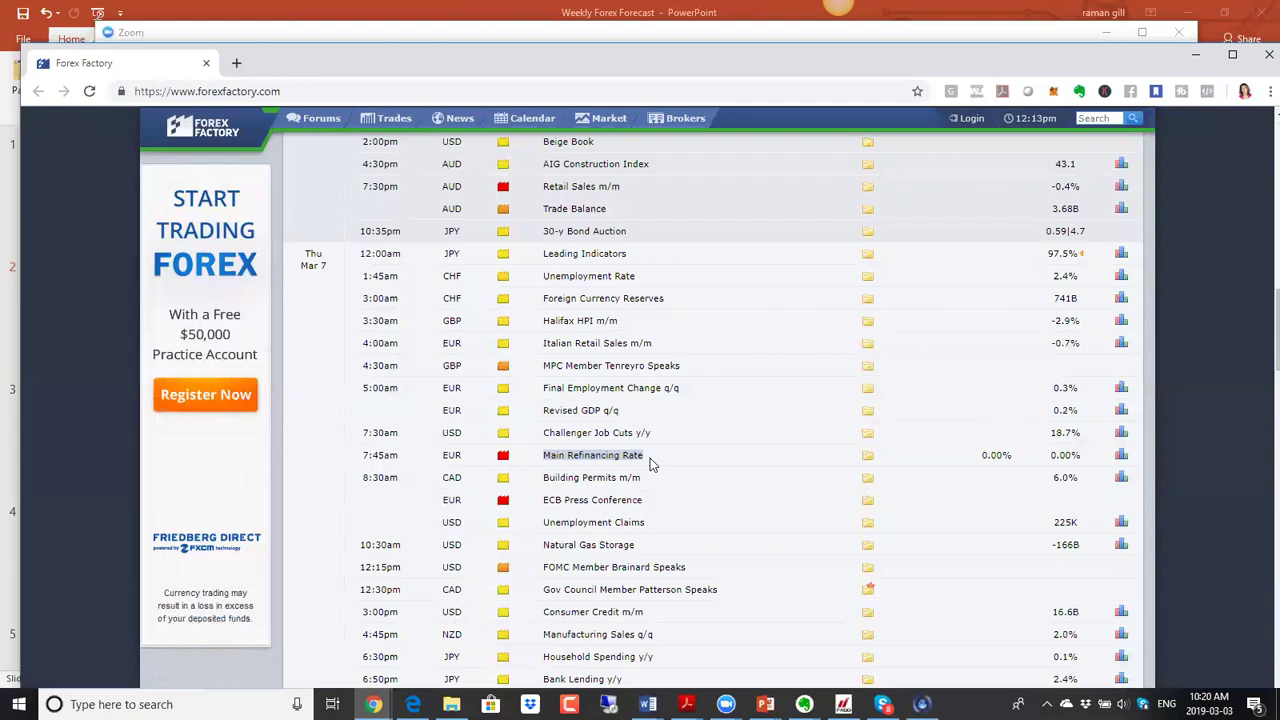
left_click(1003, 455)
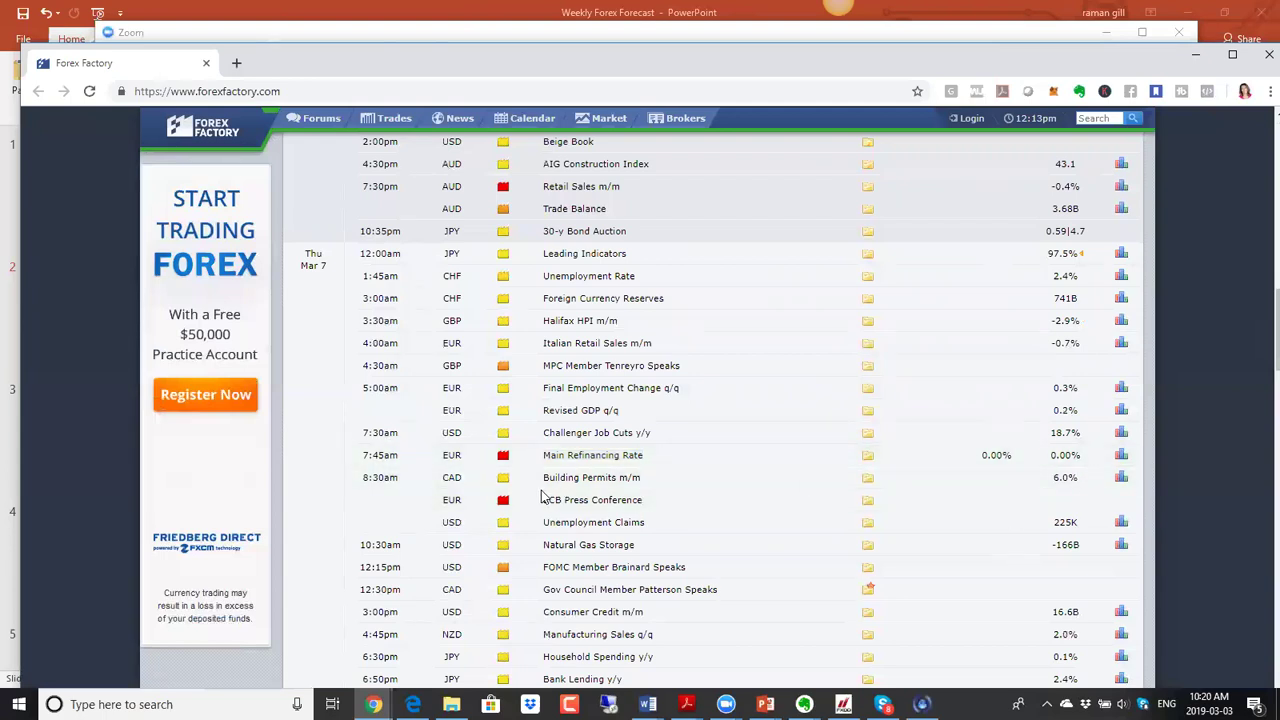
left_click_drag(544, 497, 640, 517)
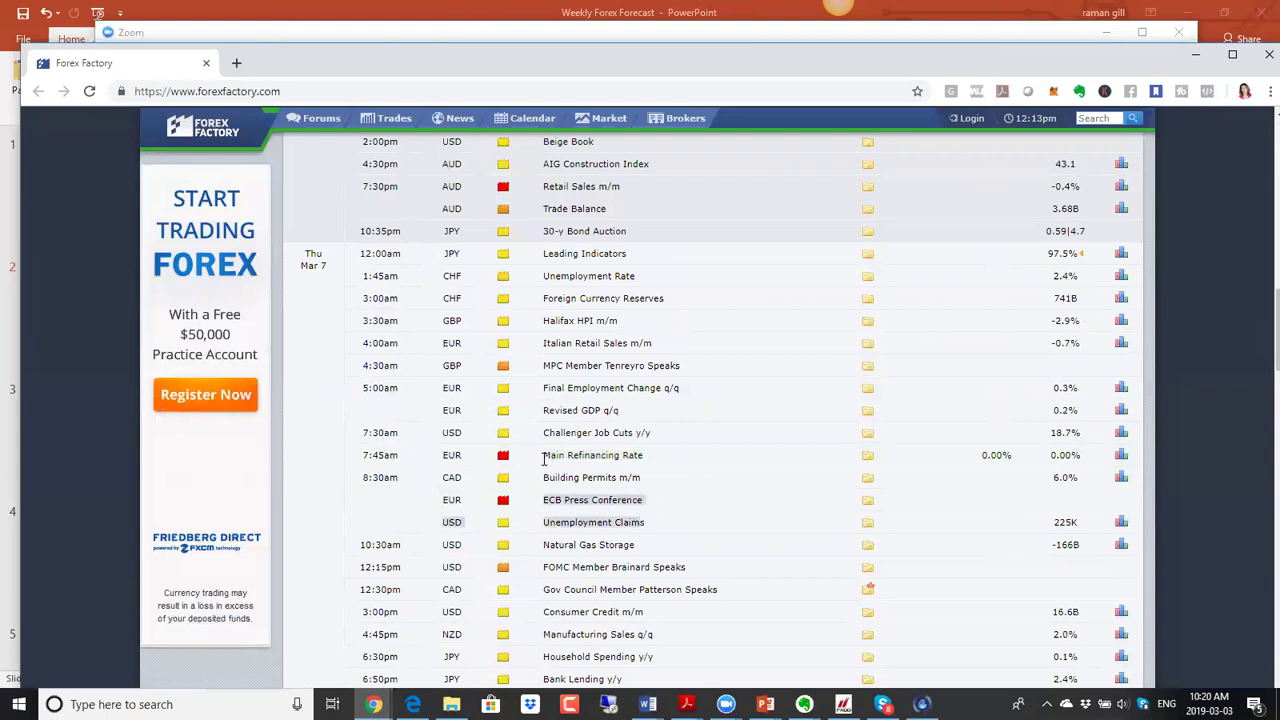
left_click_drag(543, 452, 660, 458)
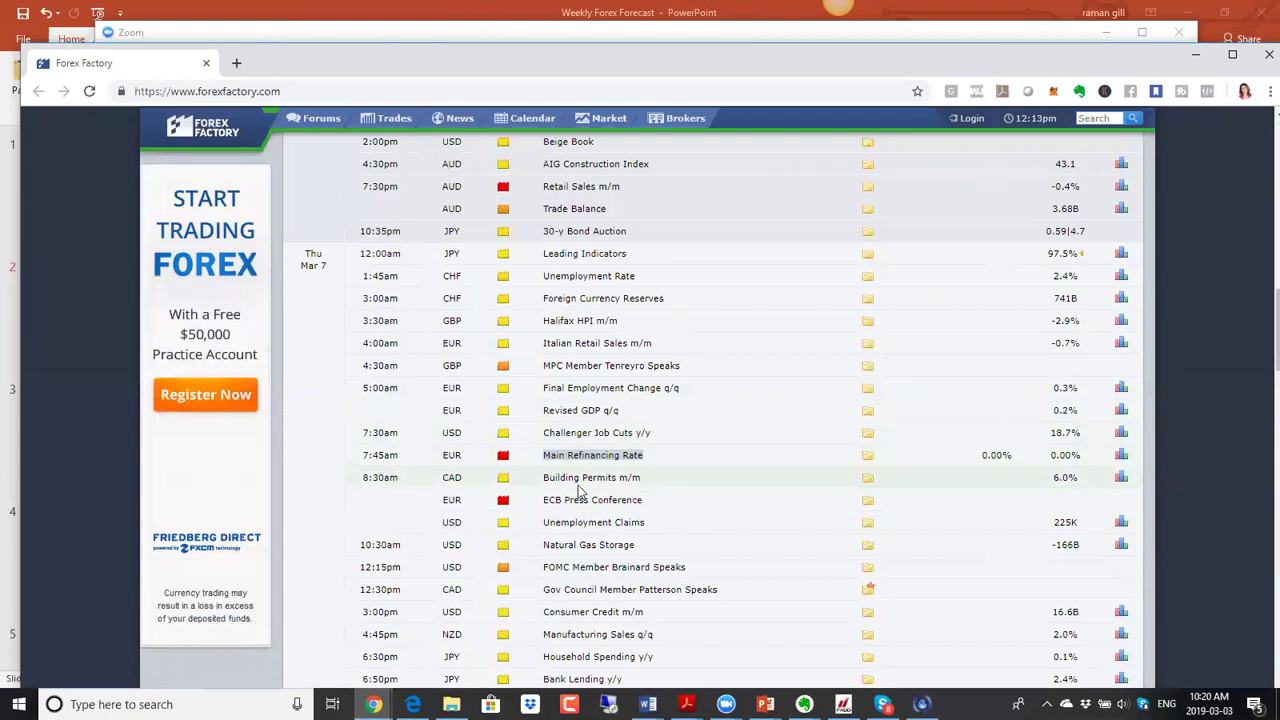
left_click_drag(545, 499, 677, 510)
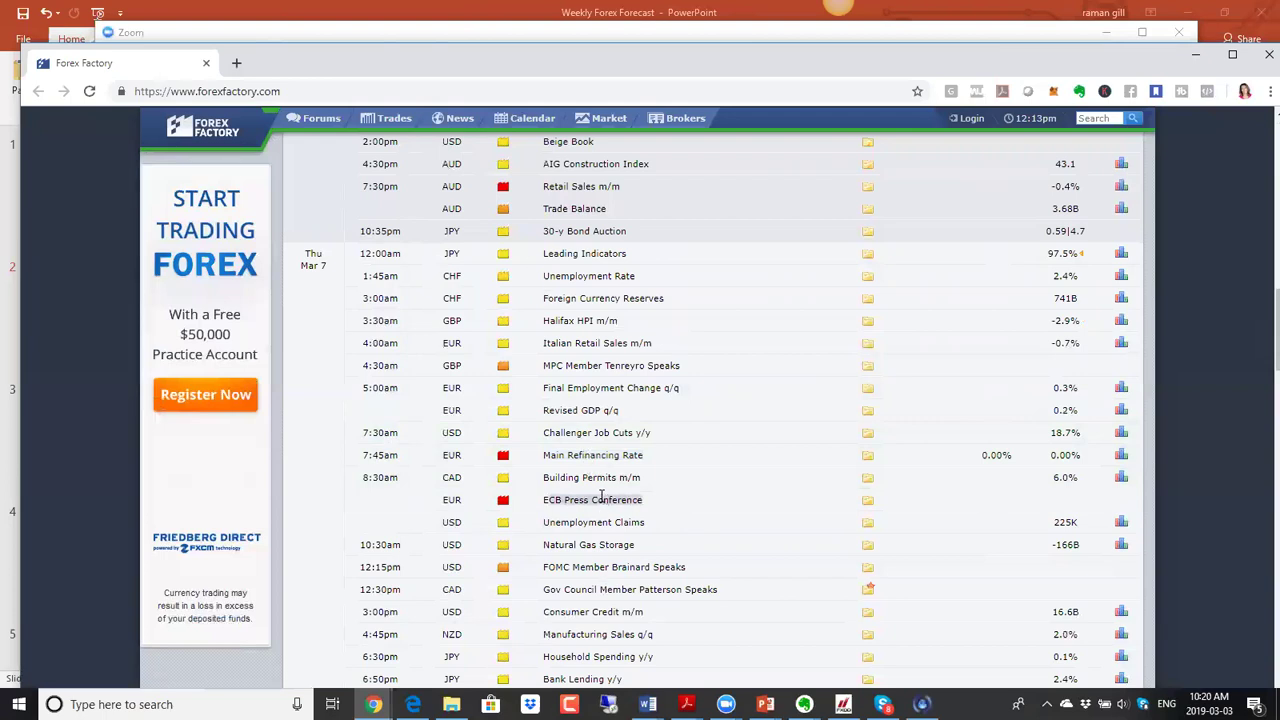
scroll(585, 430, "down", 2)
scroll(569, 362, "up", 1)
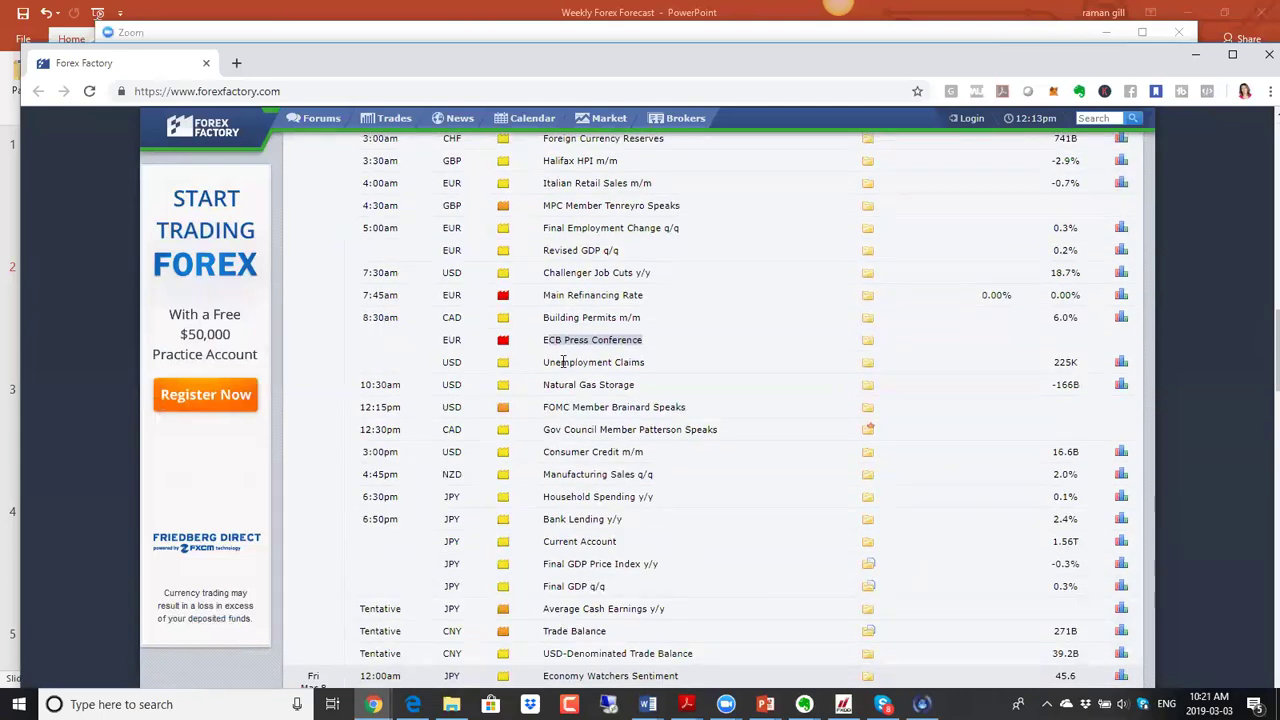
Examine Friday March 8's high-impact CAD and USD employment and earnings releases and the Fed Chair Powell speech, highlighting each group
scroll(563, 362, "down", 4)
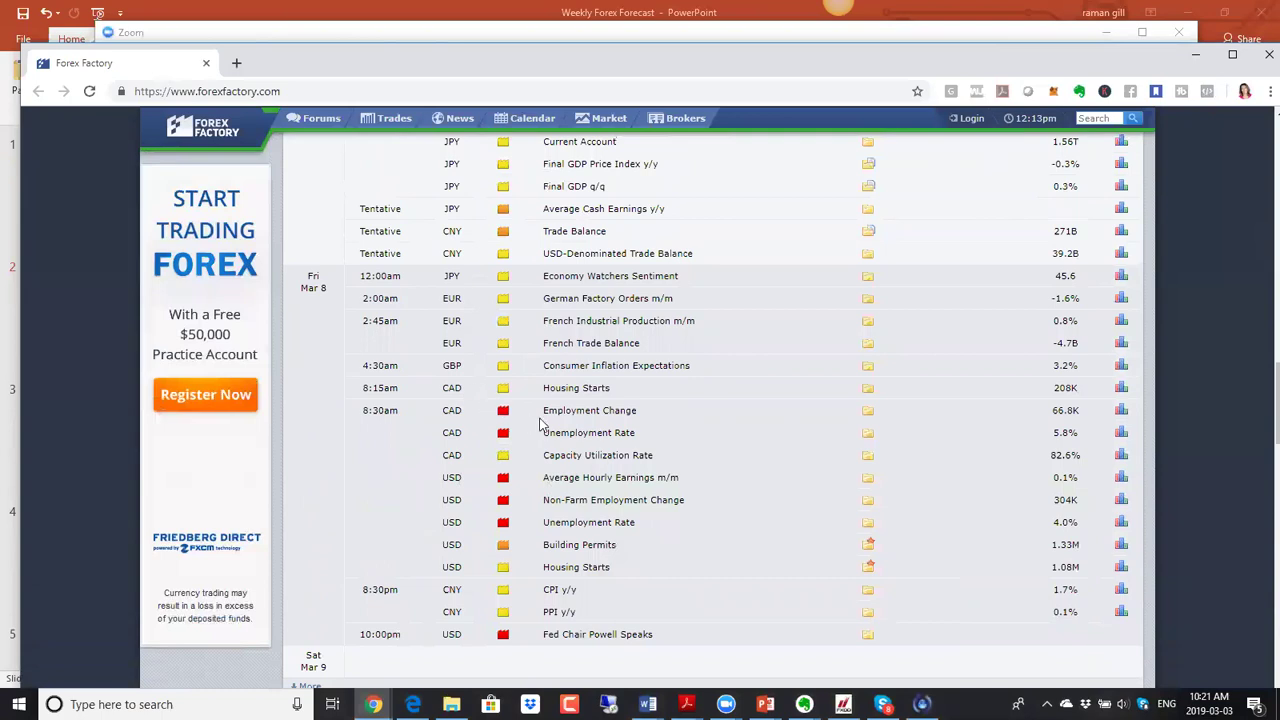
left_click_drag(541, 415, 627, 442)
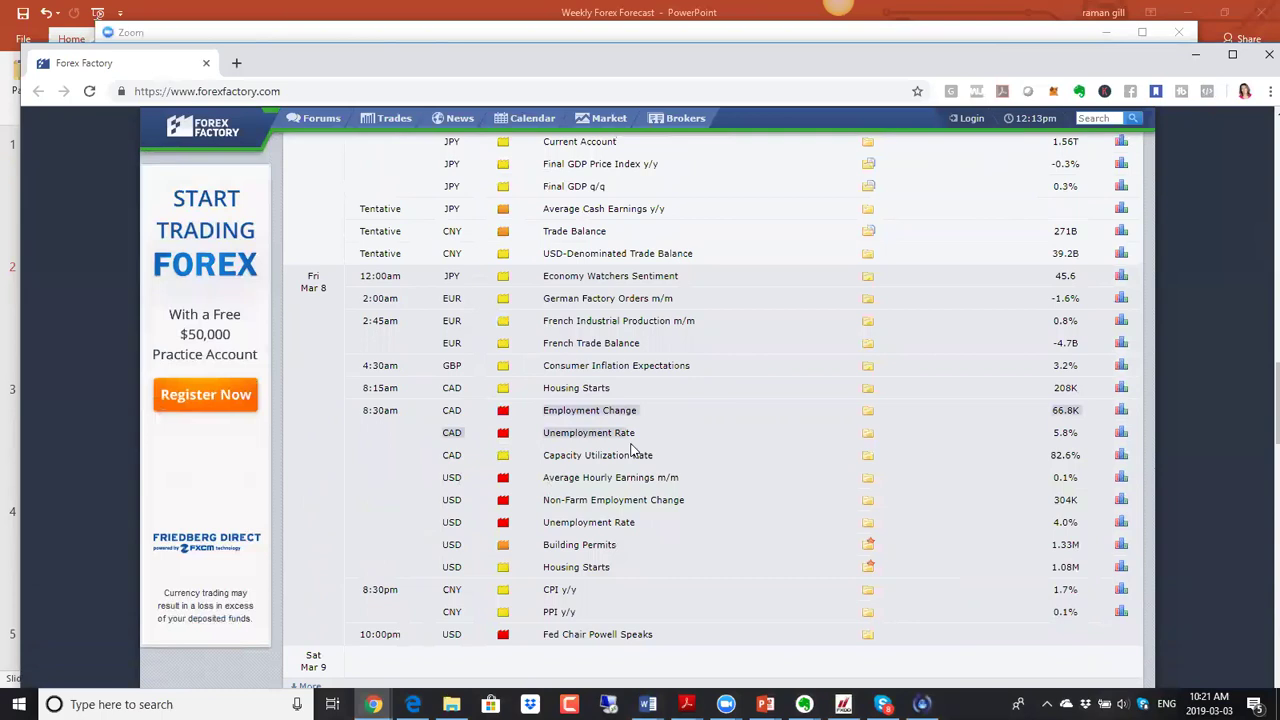
left_click(588, 494)
left_click_drag(588, 492, 638, 522)
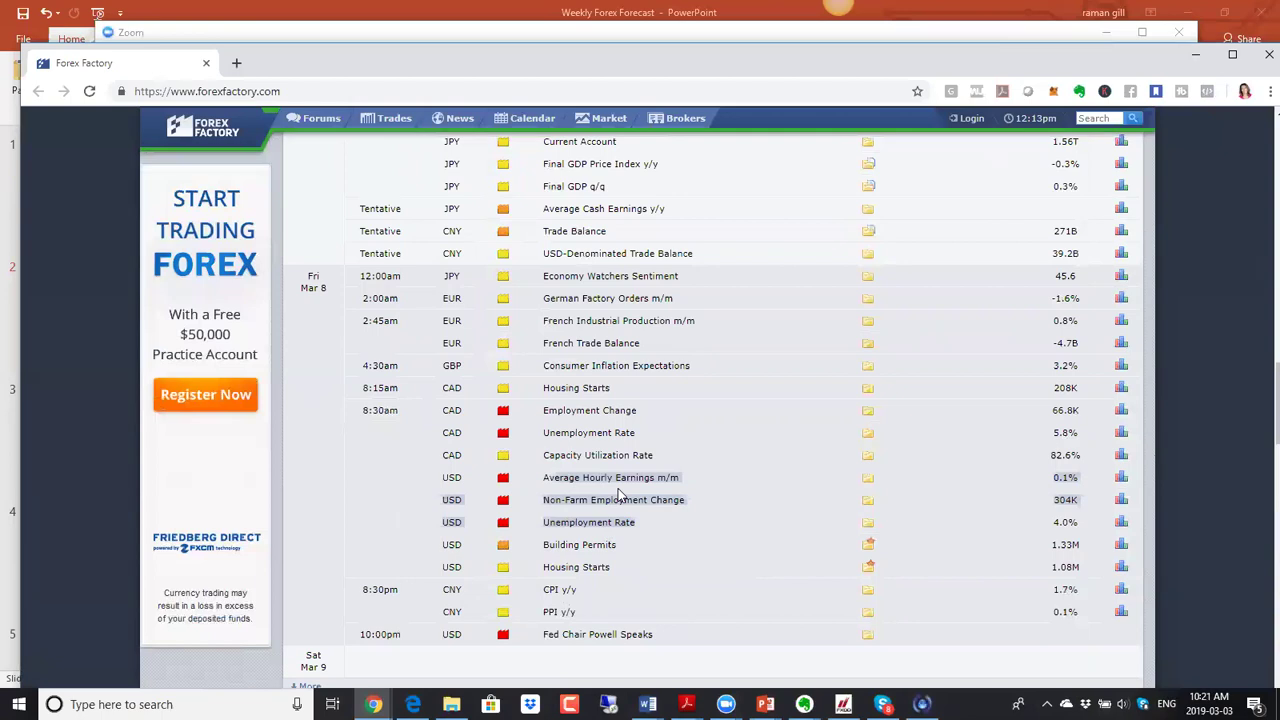
scroll(600, 460, "down", 3)
left_click_drag(560, 472, 648, 494)
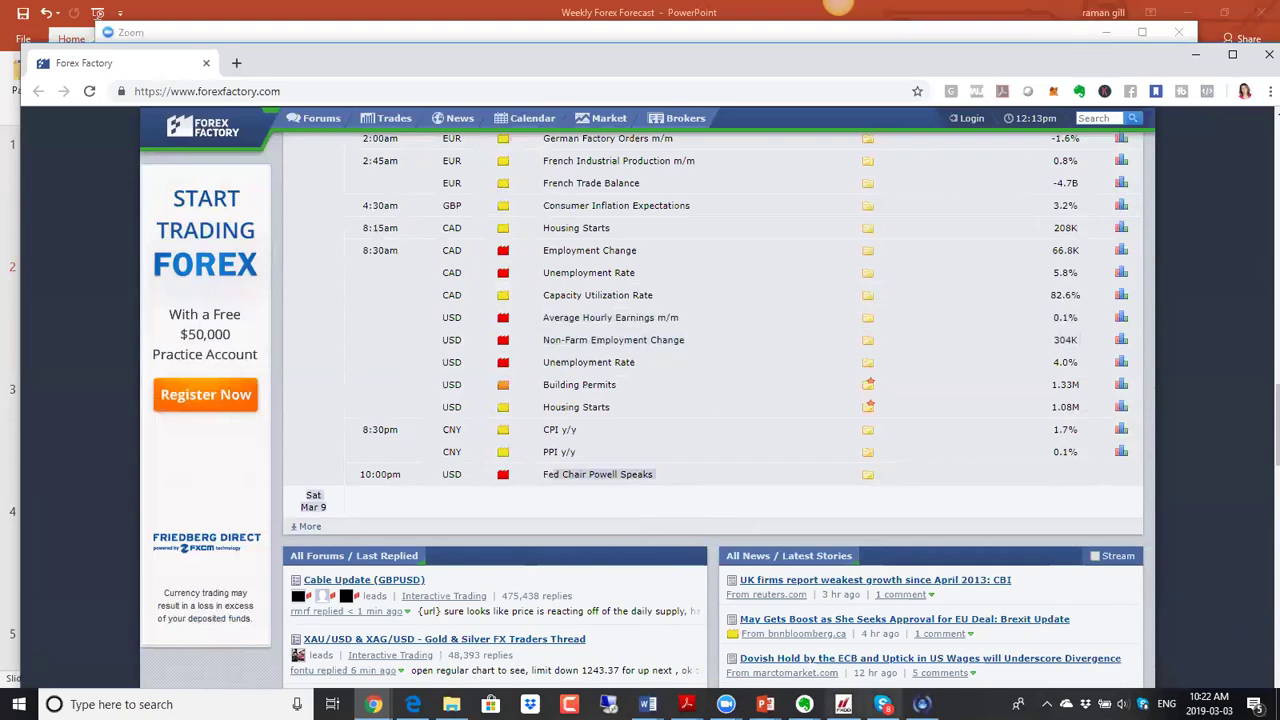
Switch to the EURUSD weekly chart in FXDD MT4, dismiss the licence notice, and lower the upper yellow horizontal line to 1.06187
left_click(843, 704)
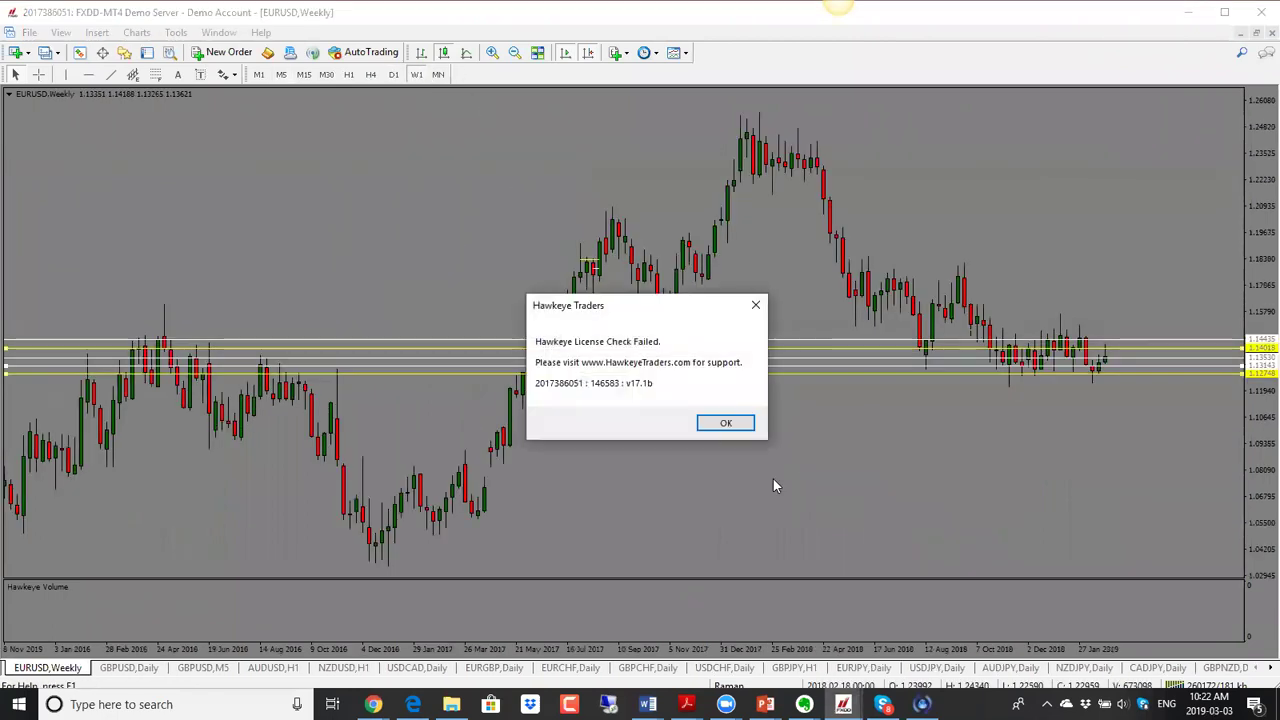
left_click(725, 423)
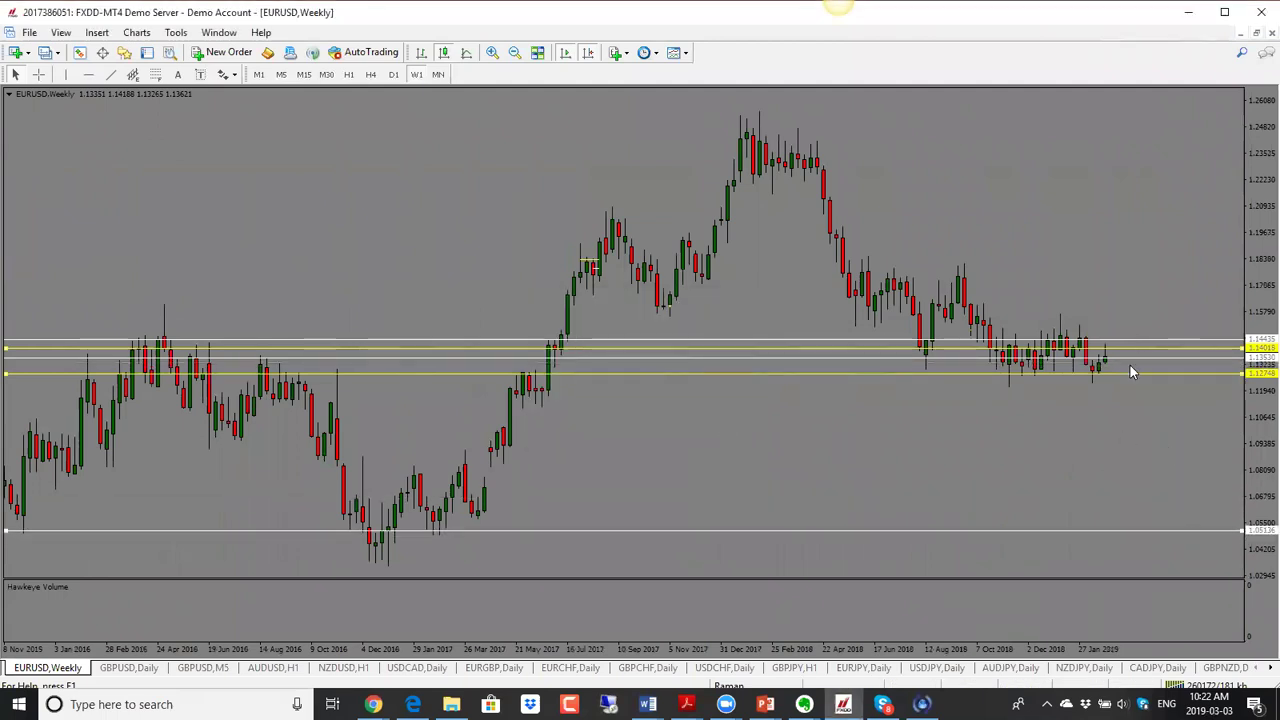
left_click_drag(1131, 363, 1176, 509)
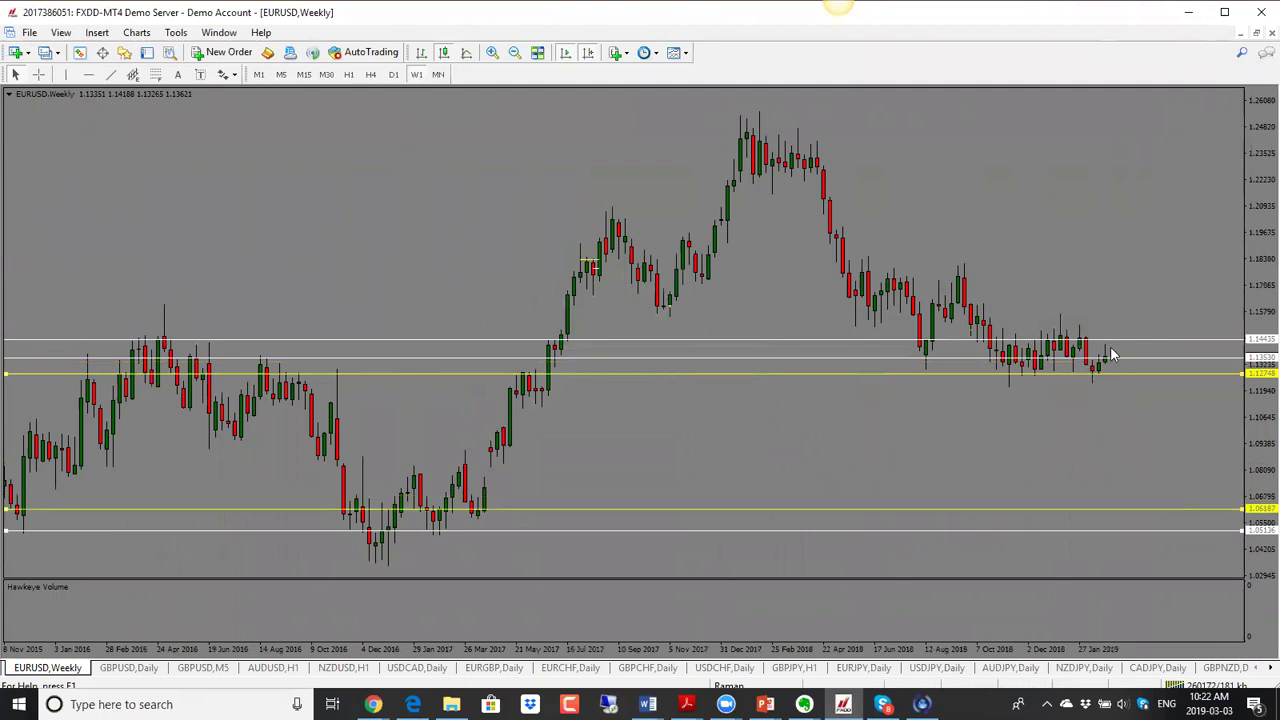
Reposition the EURUSD chart's upper white horizontal lines at 1.15139 and 1.14244, and the yellow line beneath them at 1.12259
mouse_move(1110, 343)
left_mouse_down()
mouse_move(1099, 321)
mouse_move(1129, 358)
mouse_move(1123, 349)
left_mouse_up()
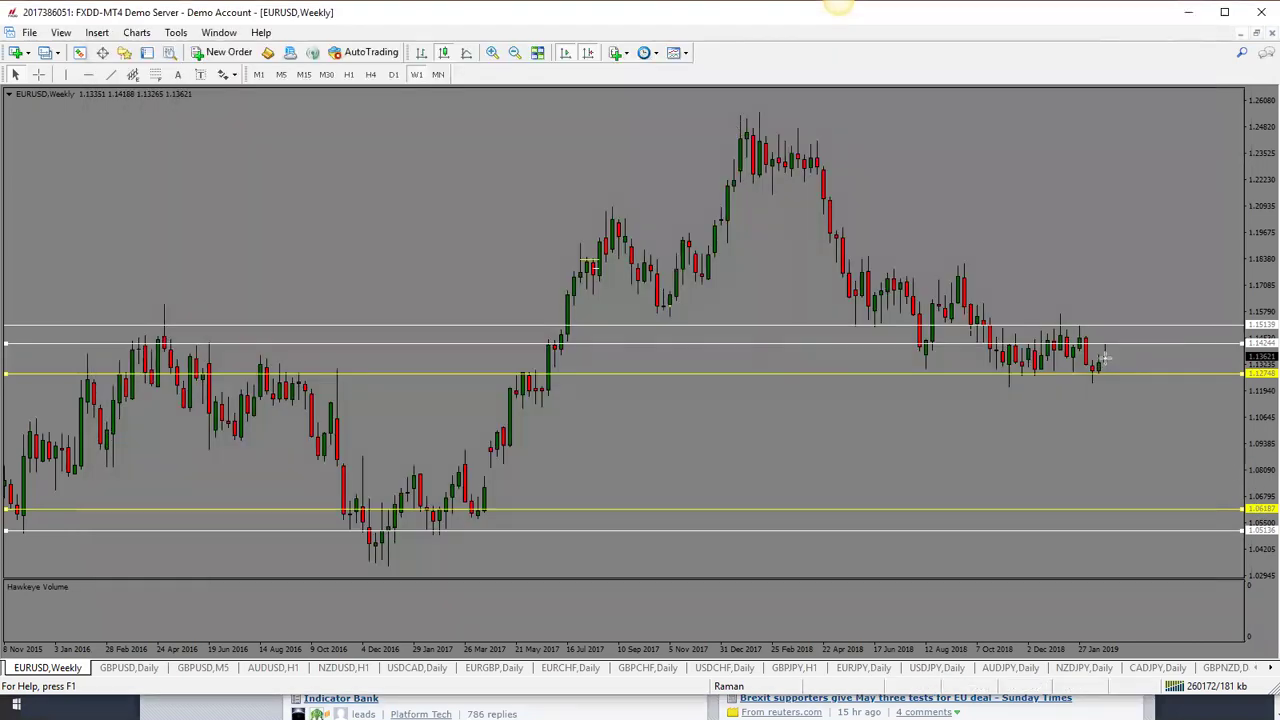
left_click_drag(1113, 347, 1123, 372)
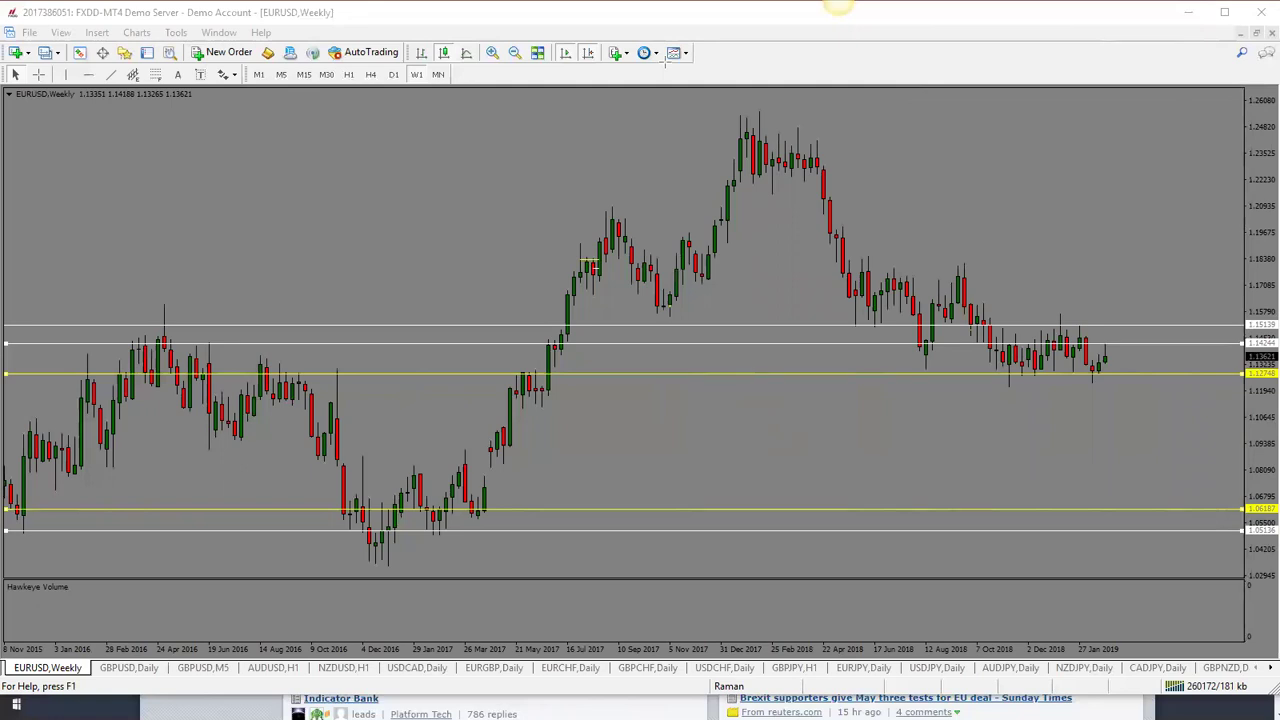
left_click_drag(1199, 376, 1203, 390)
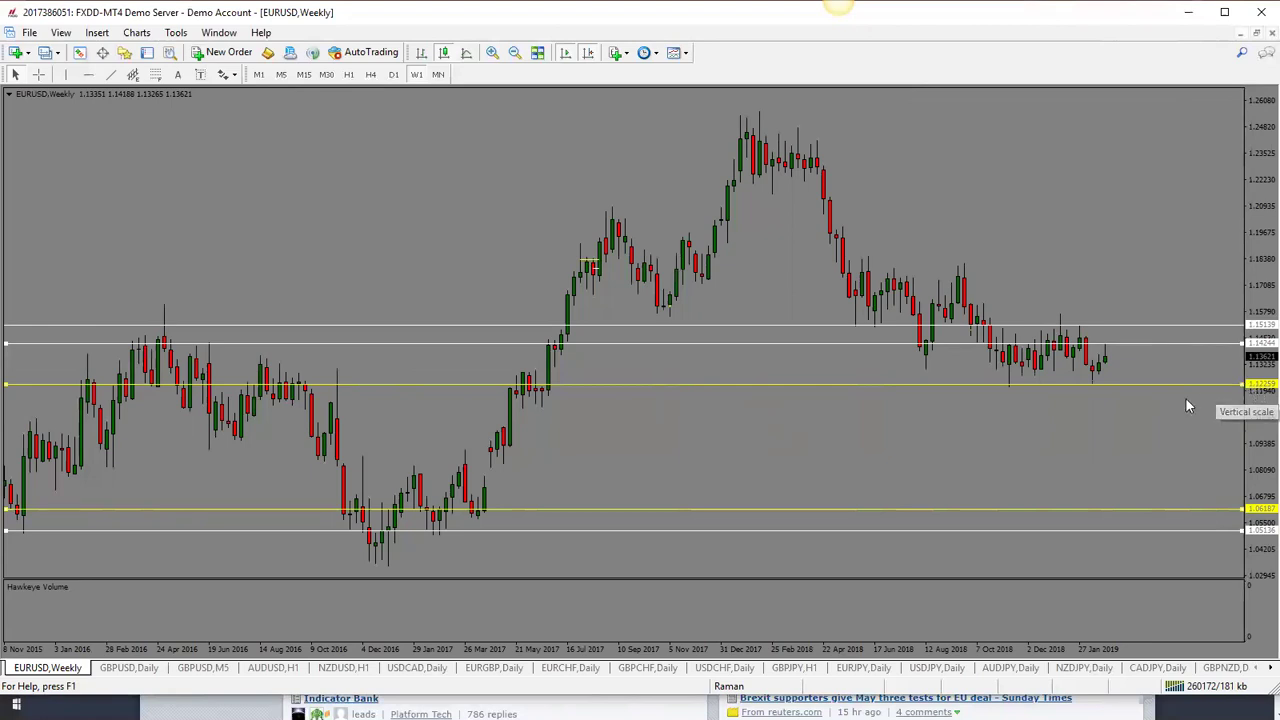
Adjust the EURUSD weekly chart's upper yellow horizontal line, trying 1.12687 and settling it at 1.12142
left_click_drag(1170, 388, 1162, 377)
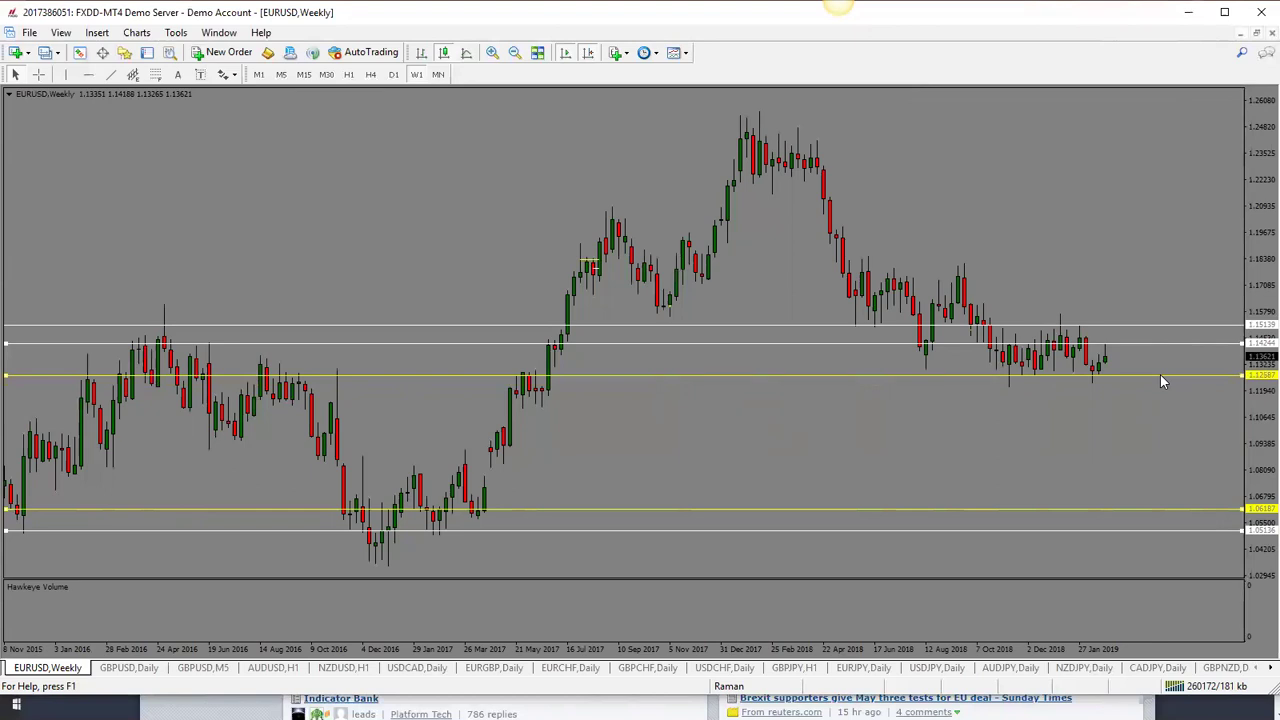
left_click_drag(1161, 375, 1164, 387)
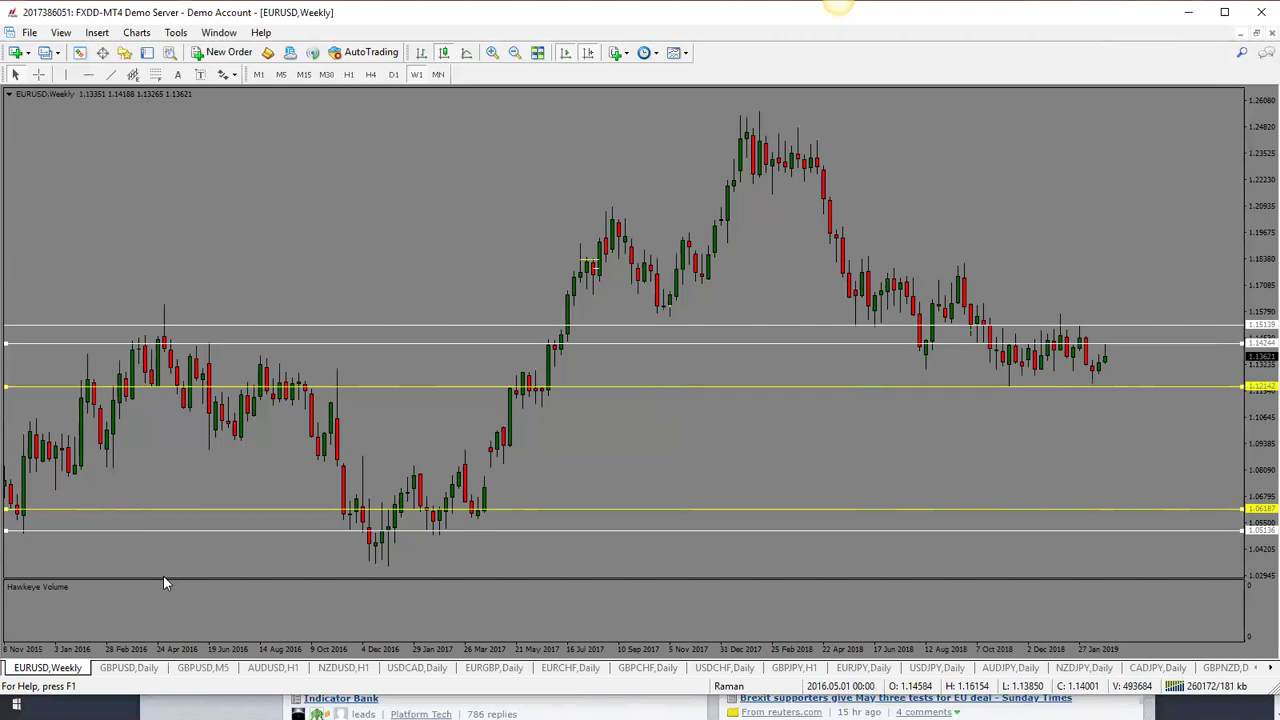
Switch the GBPUSD daily chart to the weekly timeframe and dismiss the licence notice
left_click(130, 667)
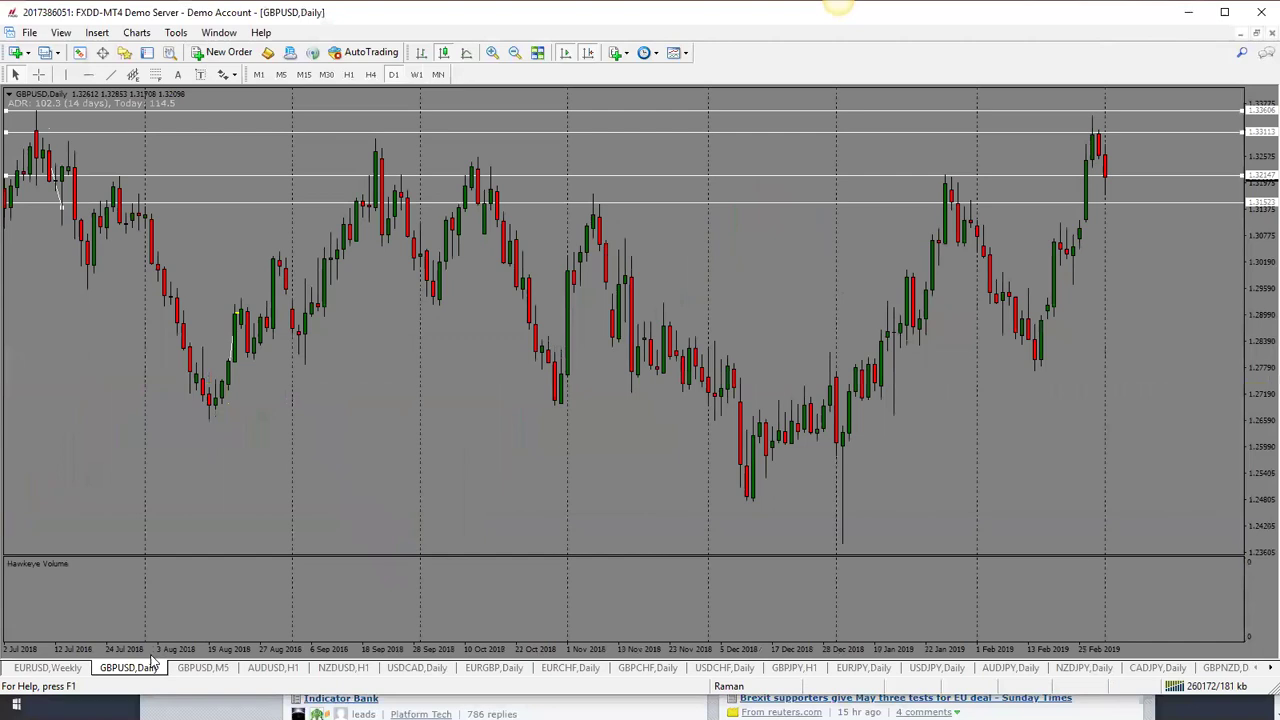
left_click(417, 74)
left_click(728, 423)
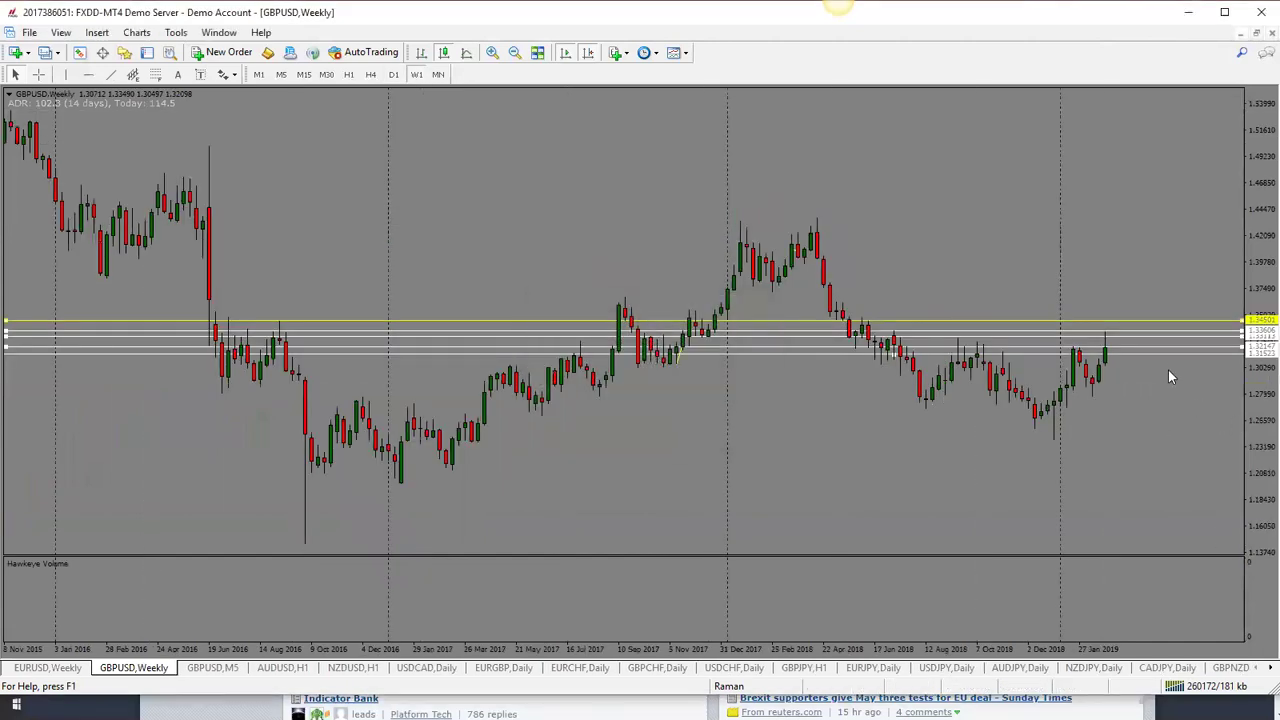
Reposition three of the GBPUSD weekly chart's white horizontal lines at 1.17756, 1.36237 and 1.30506
left_click_drag(1162, 349, 1185, 507)
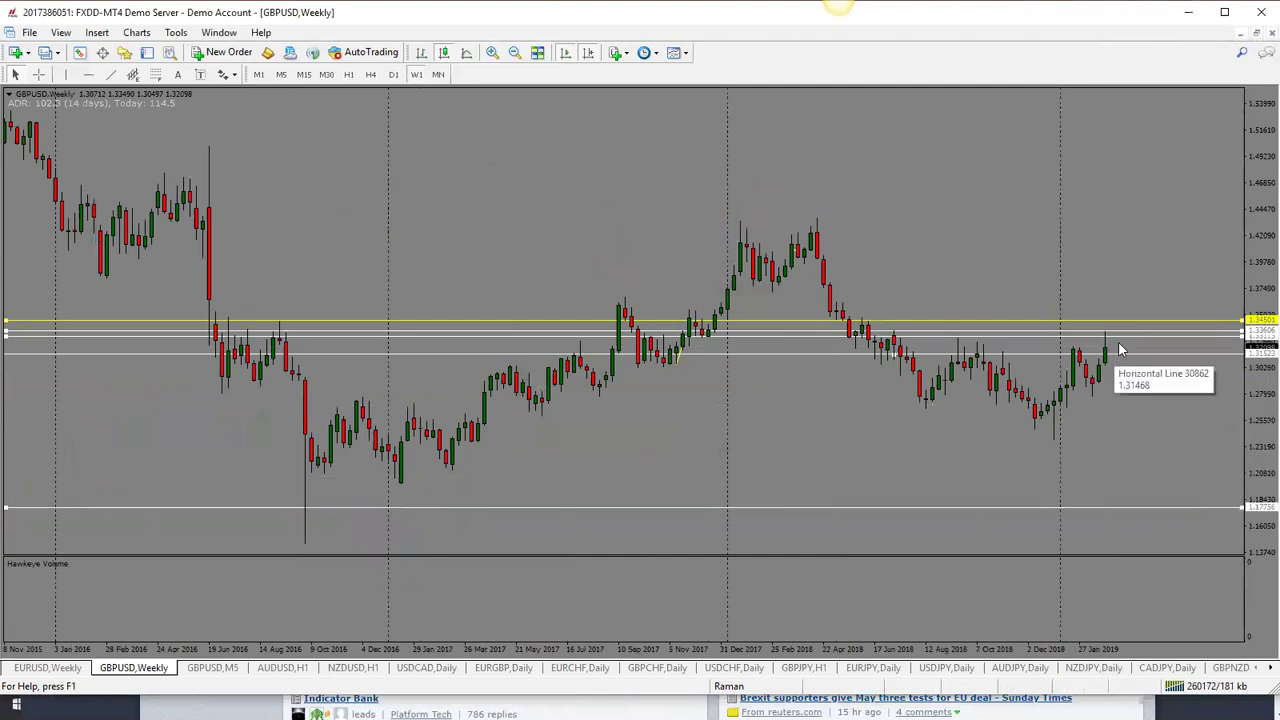
left_click_drag(1119, 341, 1182, 468)
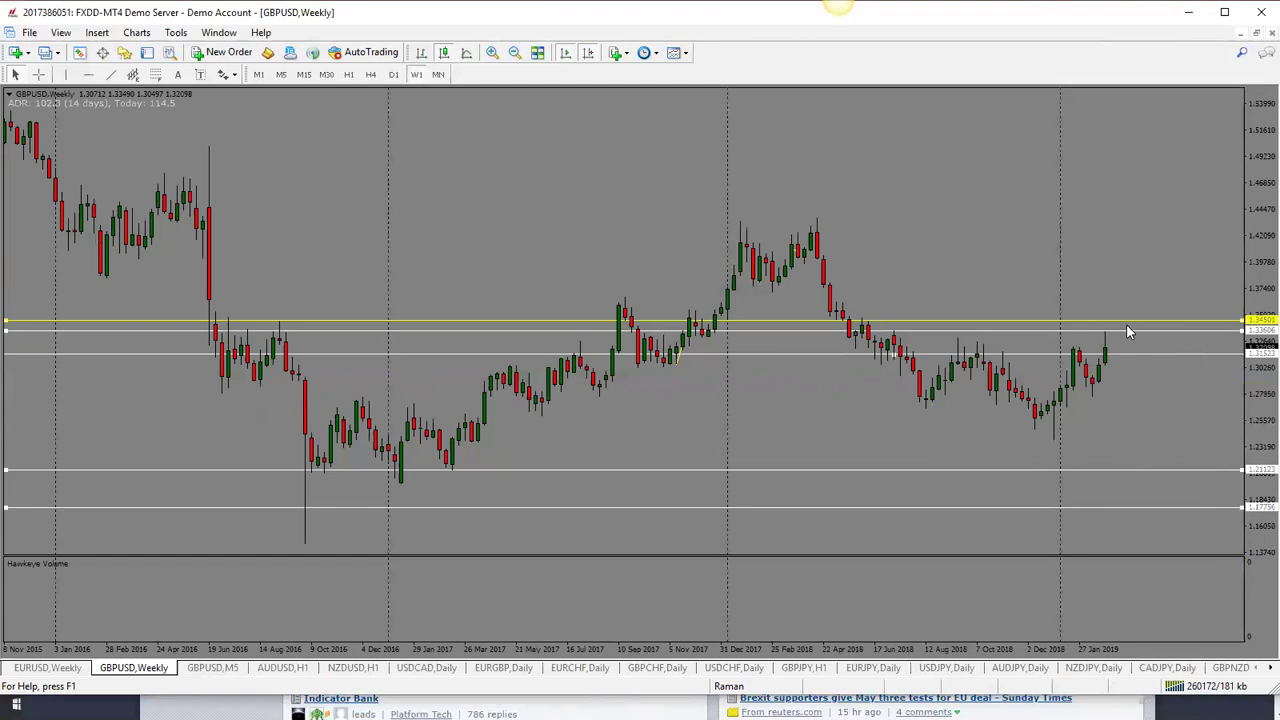
left_click_drag(1222, 472, 1161, 306)
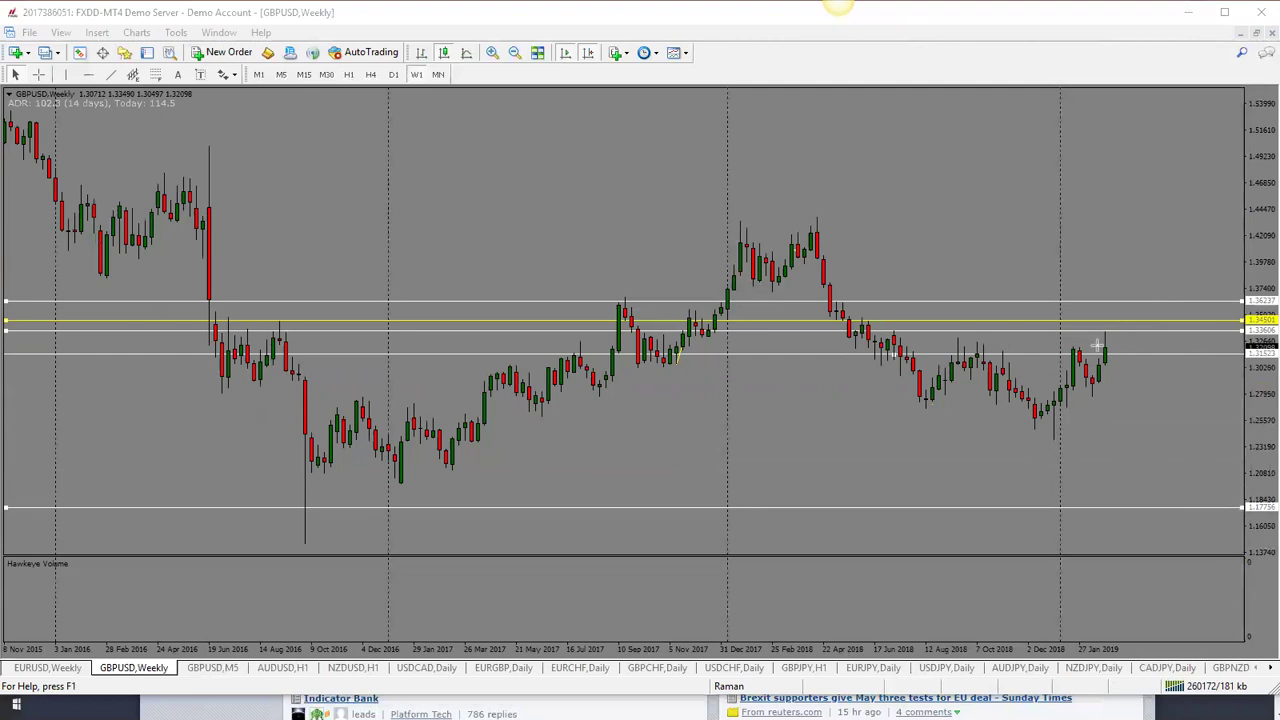
left_click_drag(1110, 338, 1127, 374)
key("Escape")
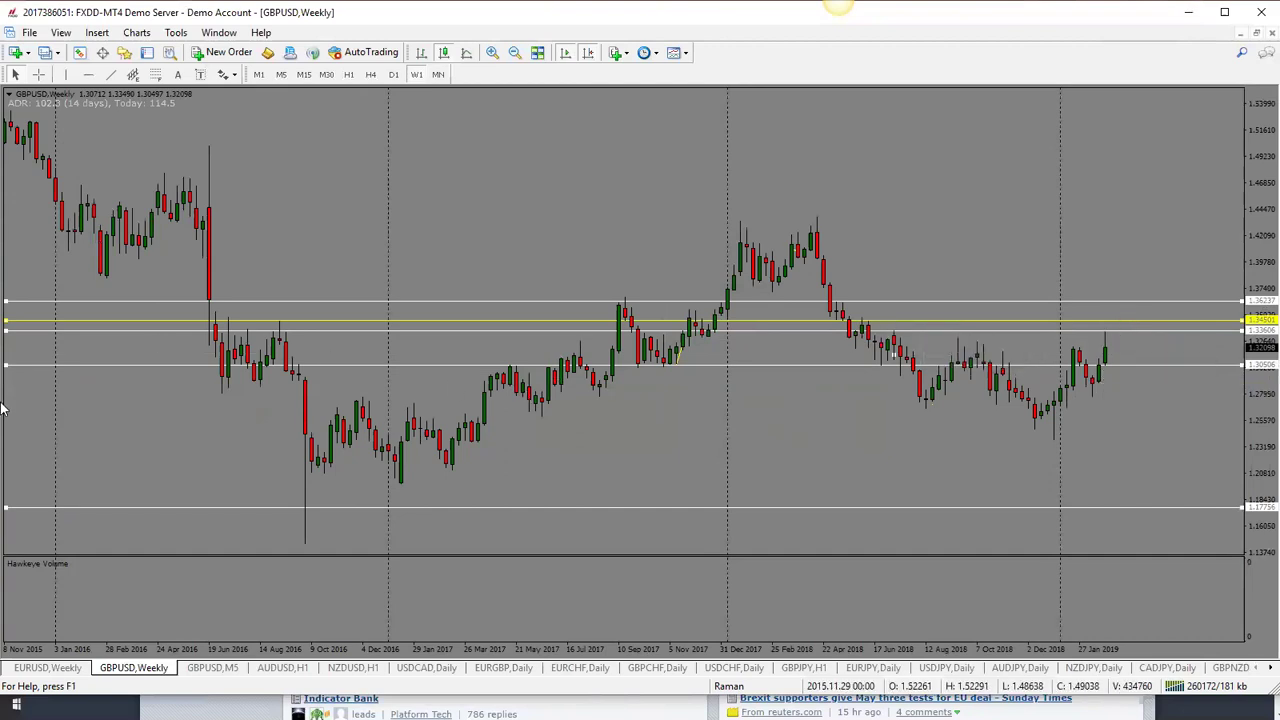
Switch the AUDUSD hourly chart to the weekly timeframe and dismiss the licence notice
left_click(282, 667)
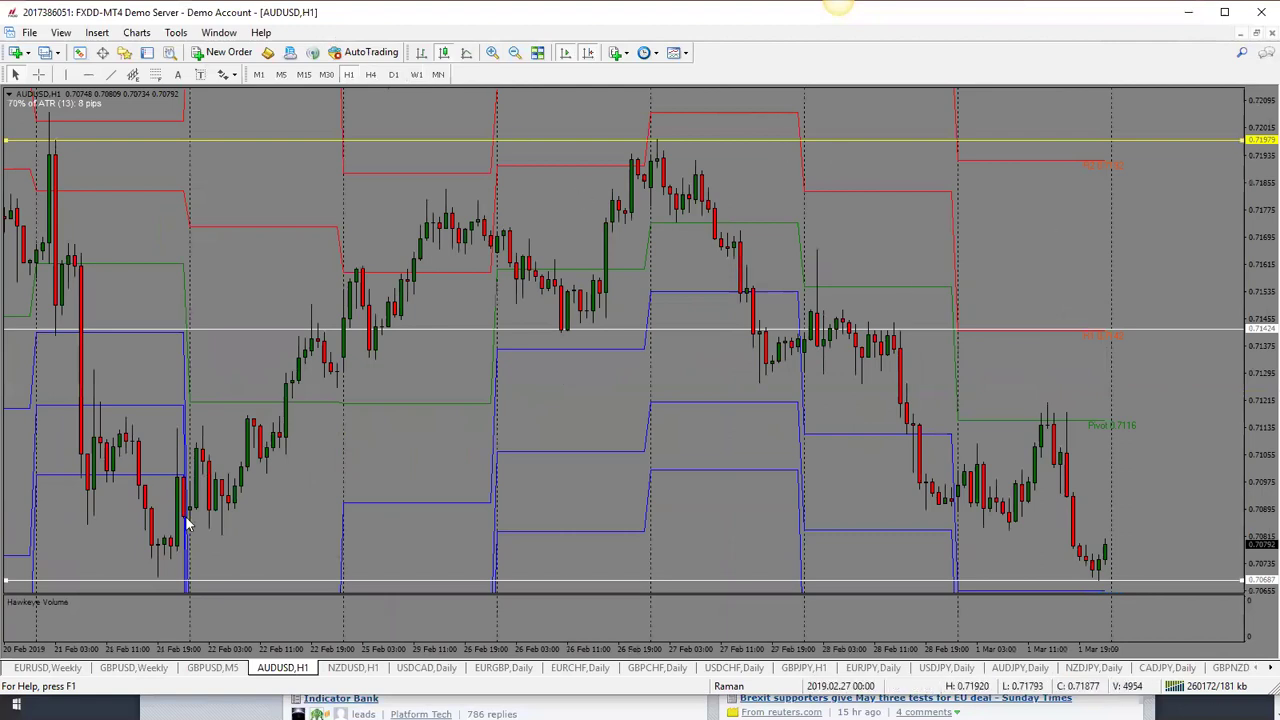
left_click(417, 75)
left_click(725, 422)
Reposition two of the AUDUSD chart's white horizontal lines, one at 0.69263 beneath the lower yellow line and one at 0.67080 below the December low
scroll(1160, 460, "up", 1)
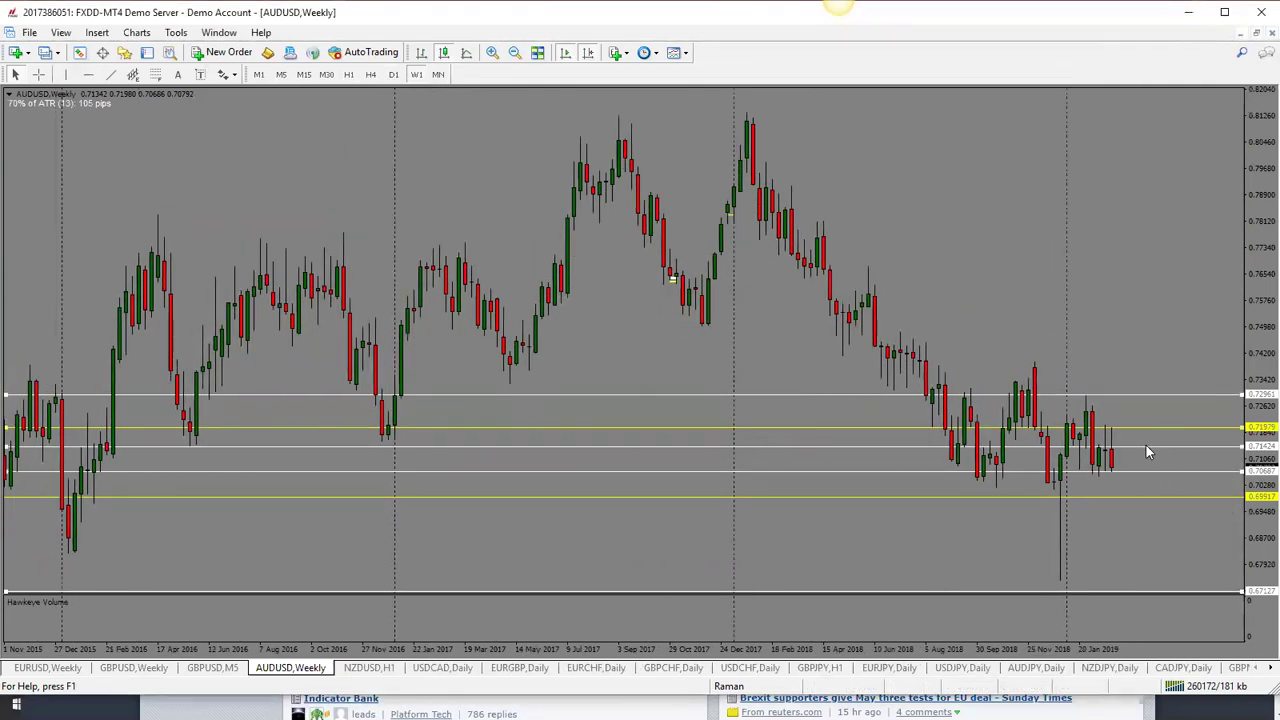
scroll(1150, 455, "up", 1)
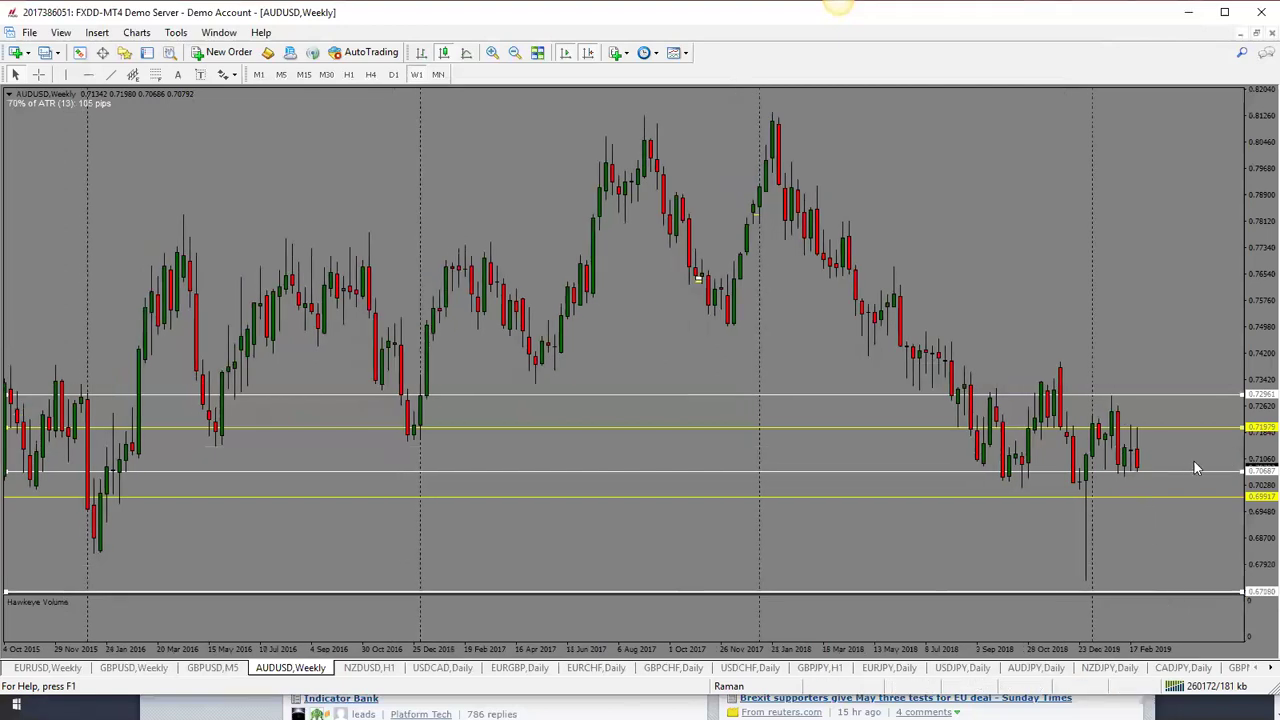
scroll(1105, 310, "down", 1)
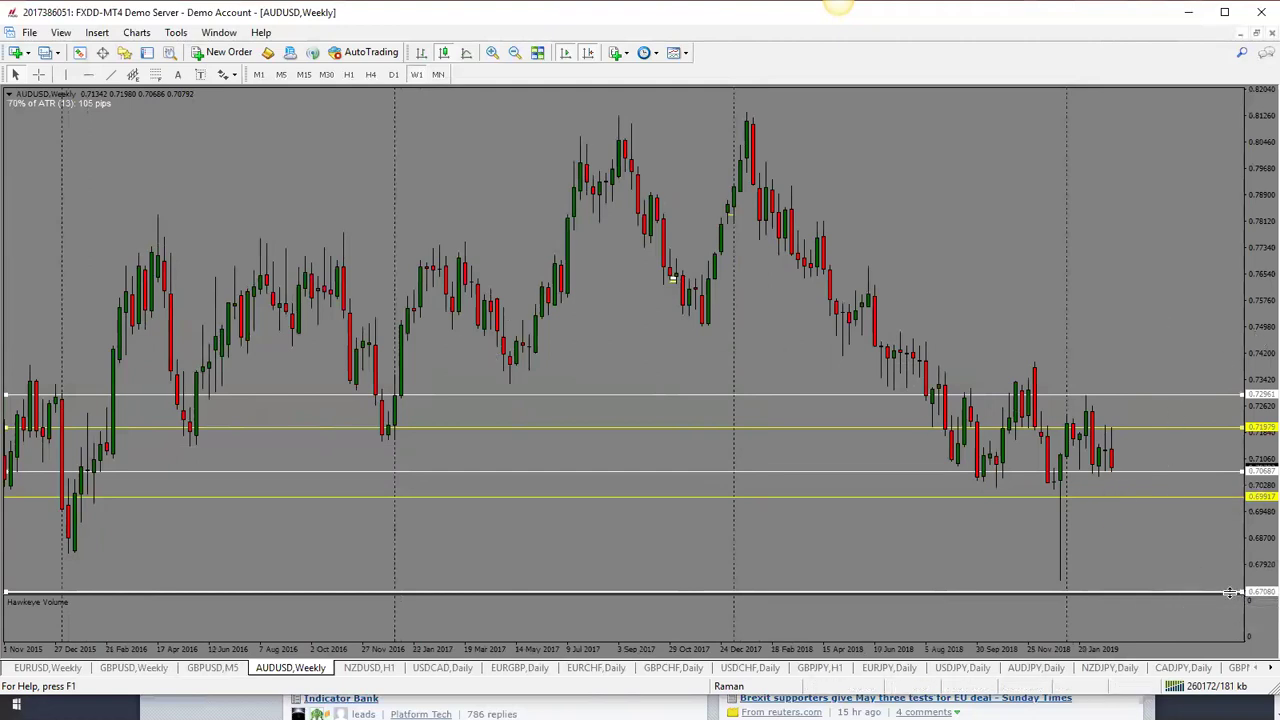
scroll(1240, 625, "up", 1)
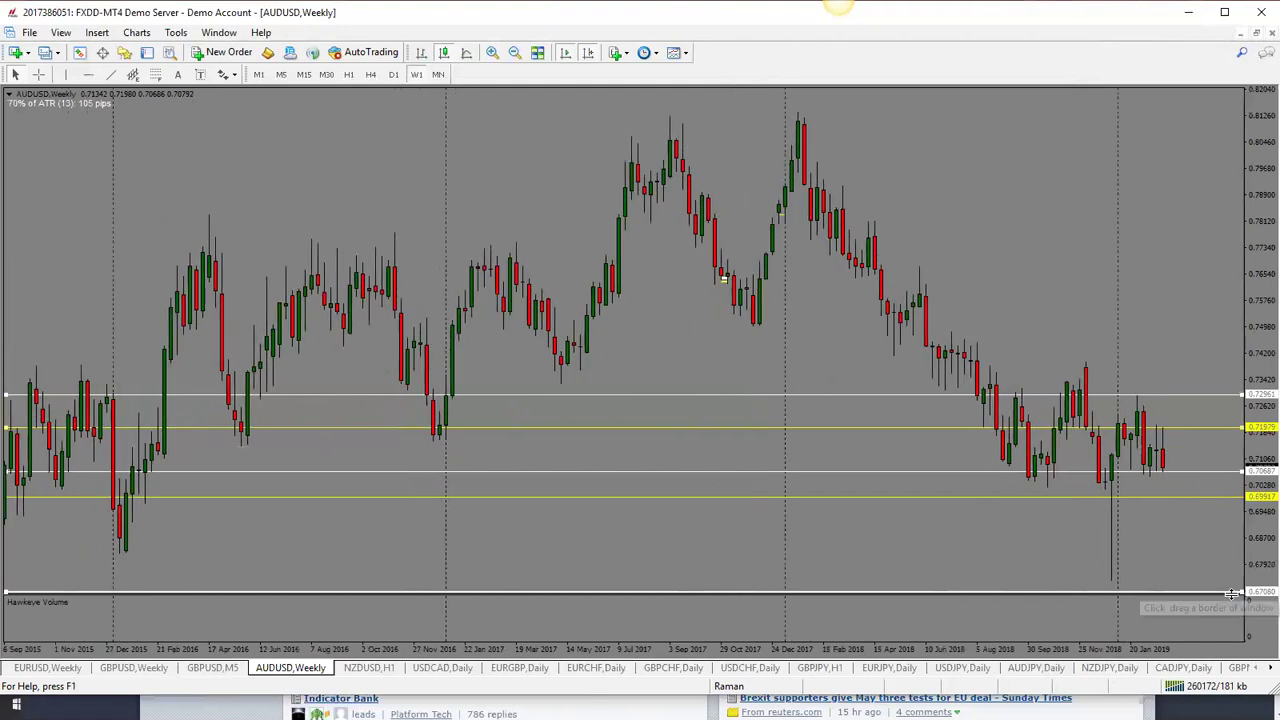
left_click_drag(1240, 596, 1203, 594)
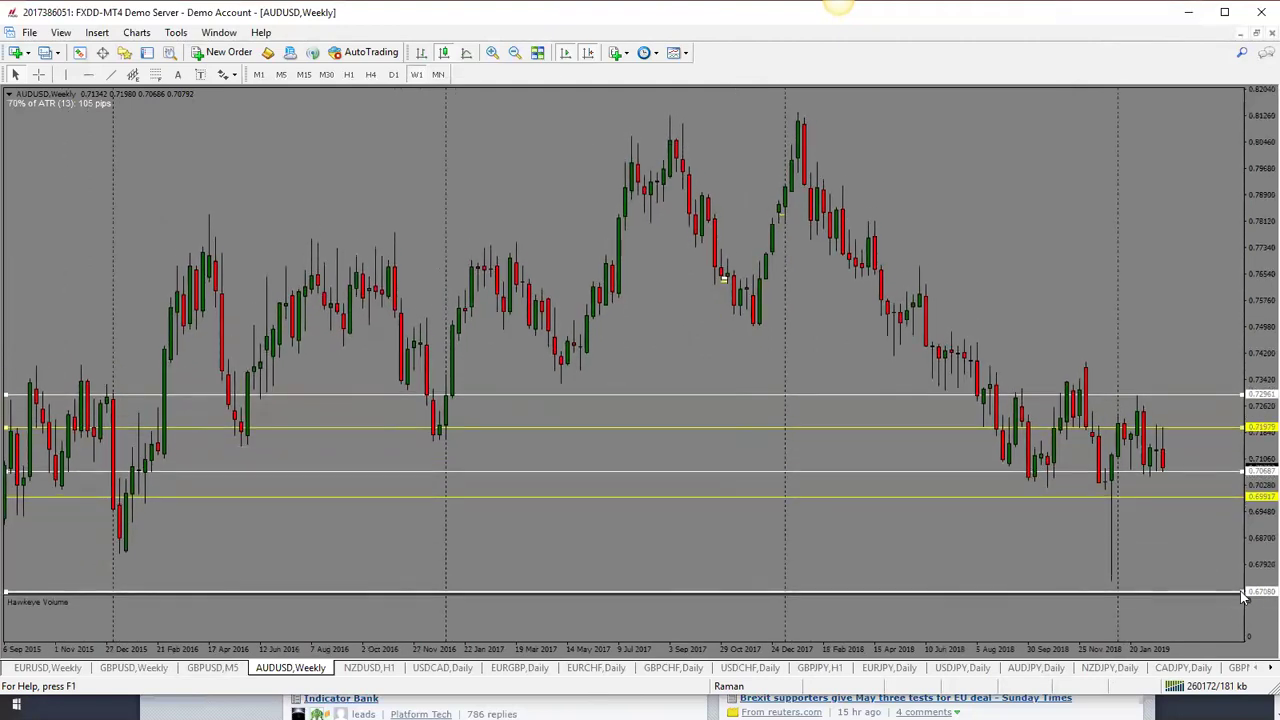
left_click_drag(1205, 520, 1205, 525)
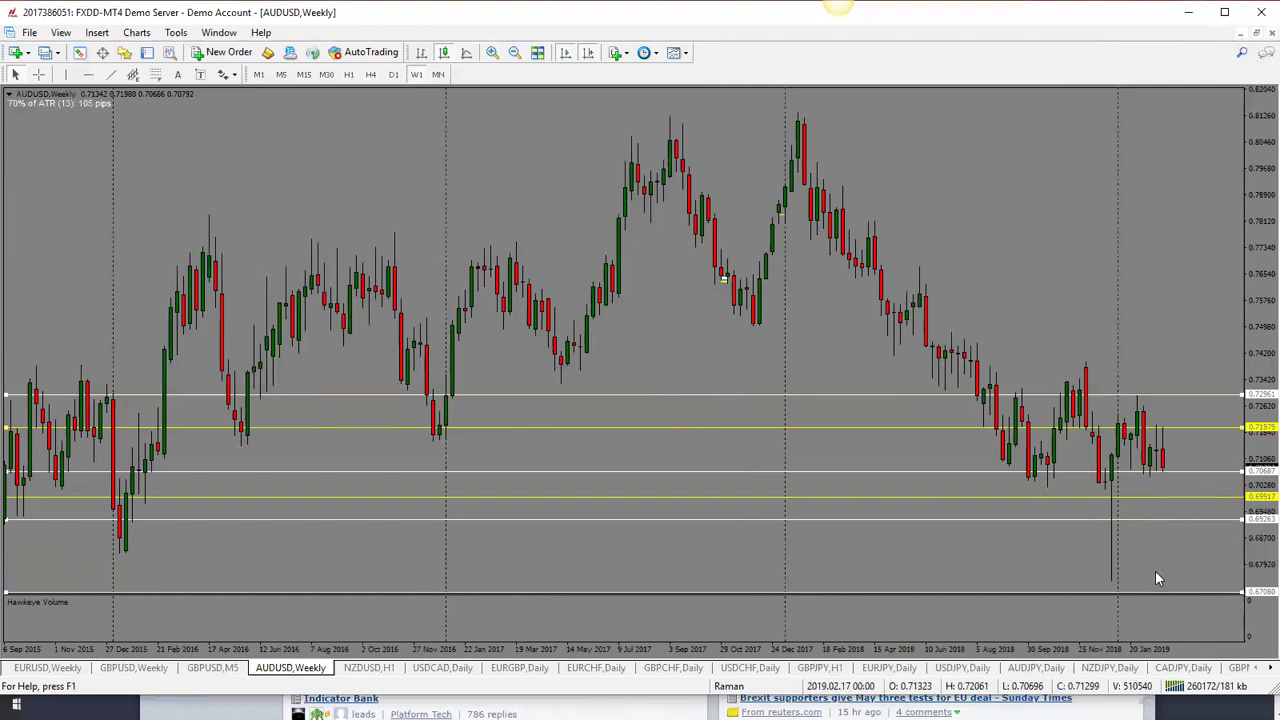
Lower AUDUSD's upper yellow line to 0.71303 and sketch a red path from the current price up to it and down to 0.69917
left_click_drag(1208, 431, 1213, 457)
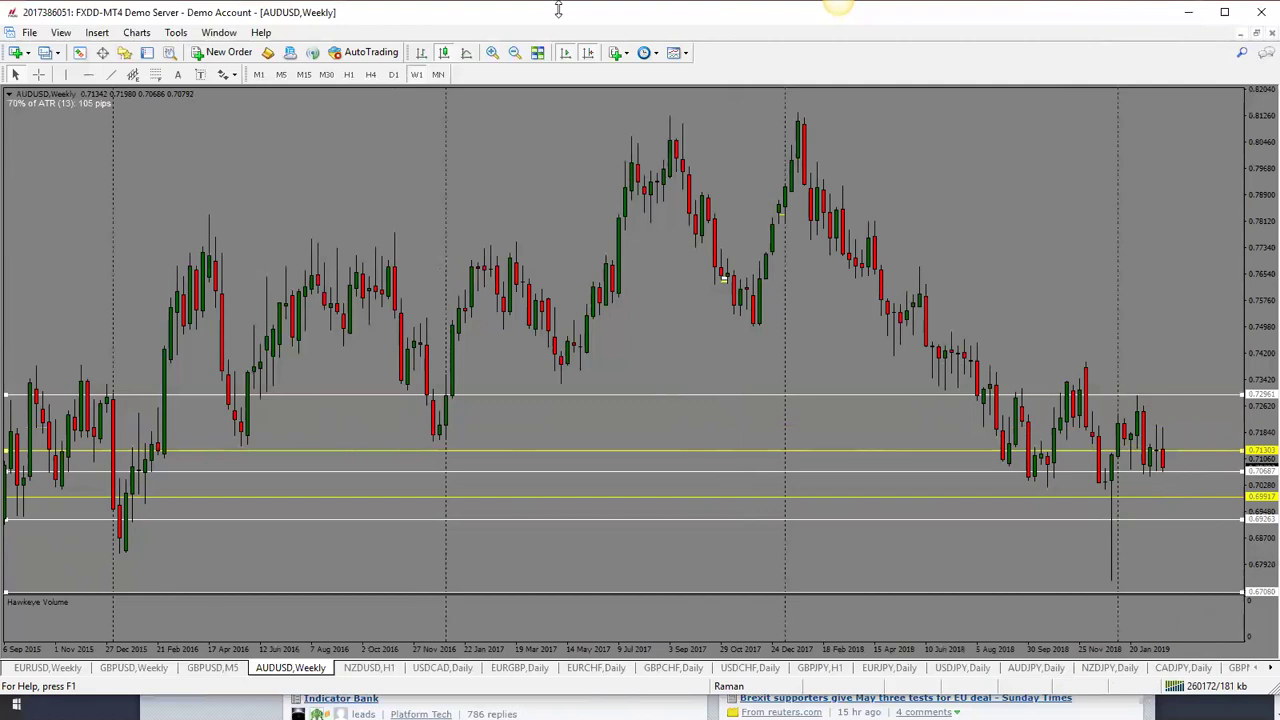
mouse_move(1164, 473)
left_mouse_down()
mouse_move(1172, 457)
mouse_move(1182, 494)
left_mouse_up()
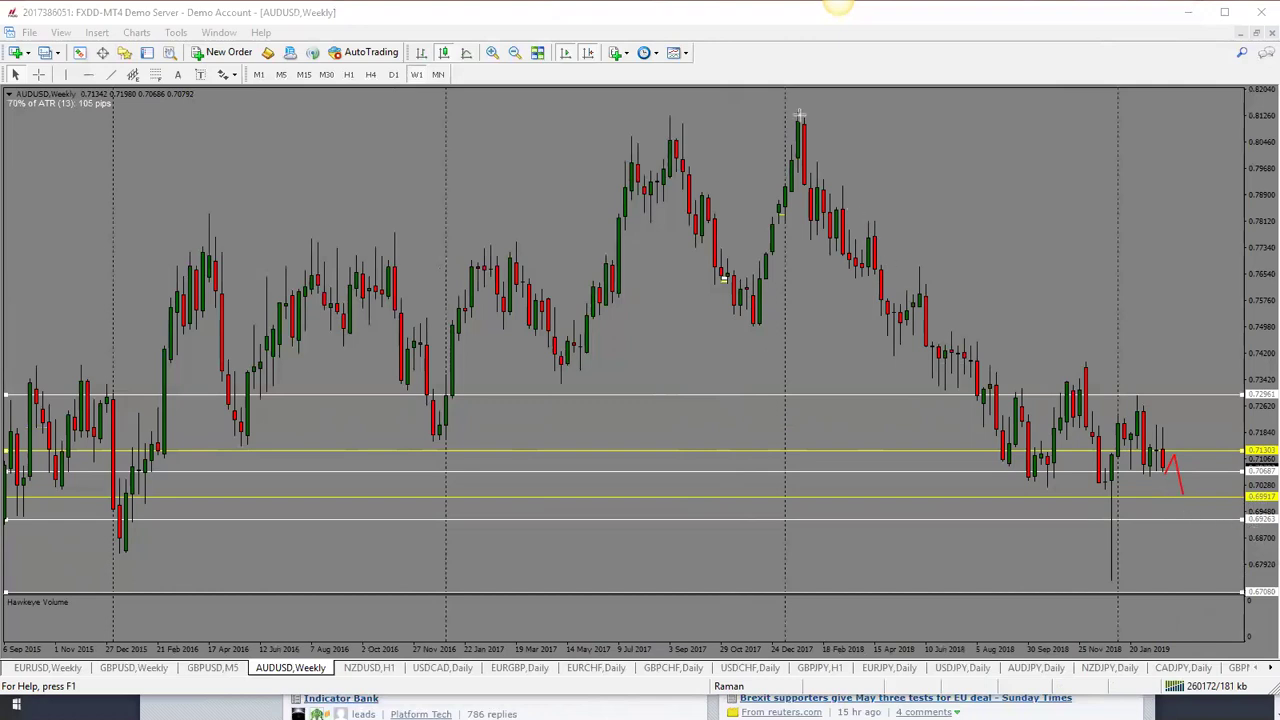
key("Escape")
Switch the NZDUSD hourly chart to the weekly timeframe and dismiss the licence notice
left_click(369, 668)
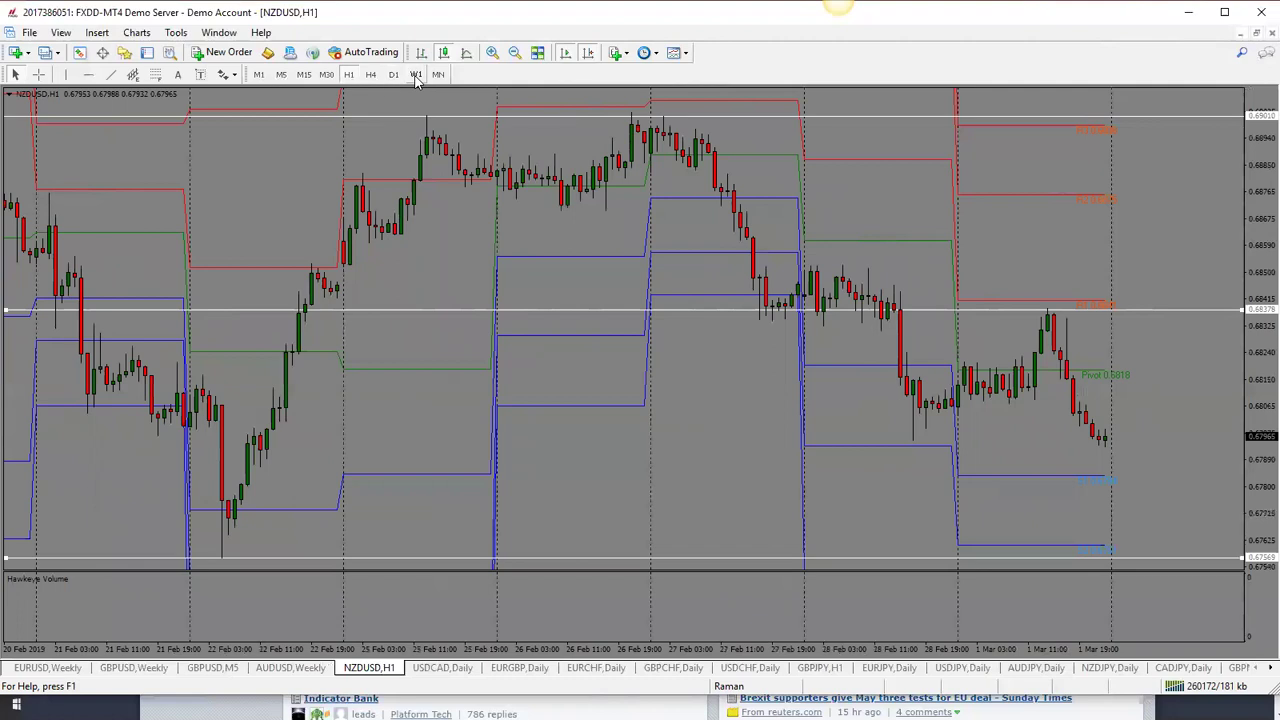
left_click(416, 75)
left_click(722, 421)
Move two white NZDUSD lines to 0.63549 and 0.68480, and sketch a red path from the current price up to 0.68480 and down to 0.67163
left_click_drag(1155, 380, 1186, 556)
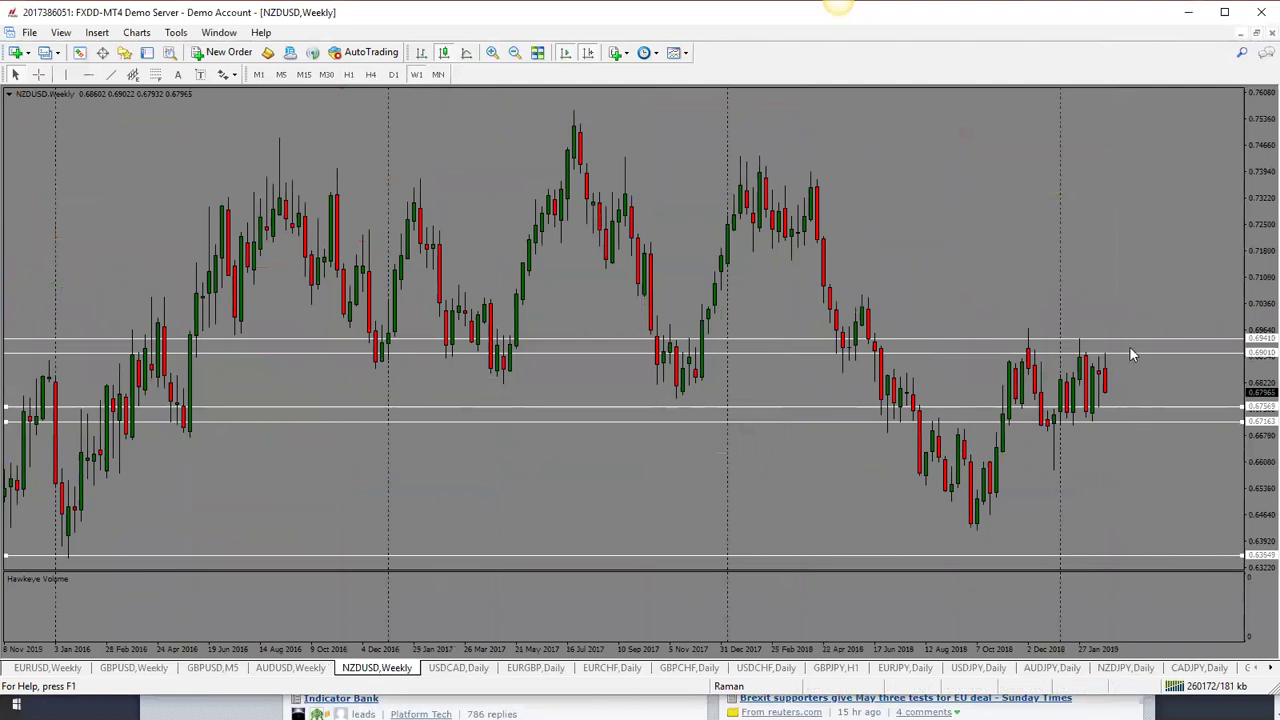
left_click_drag(1136, 356, 1147, 380)
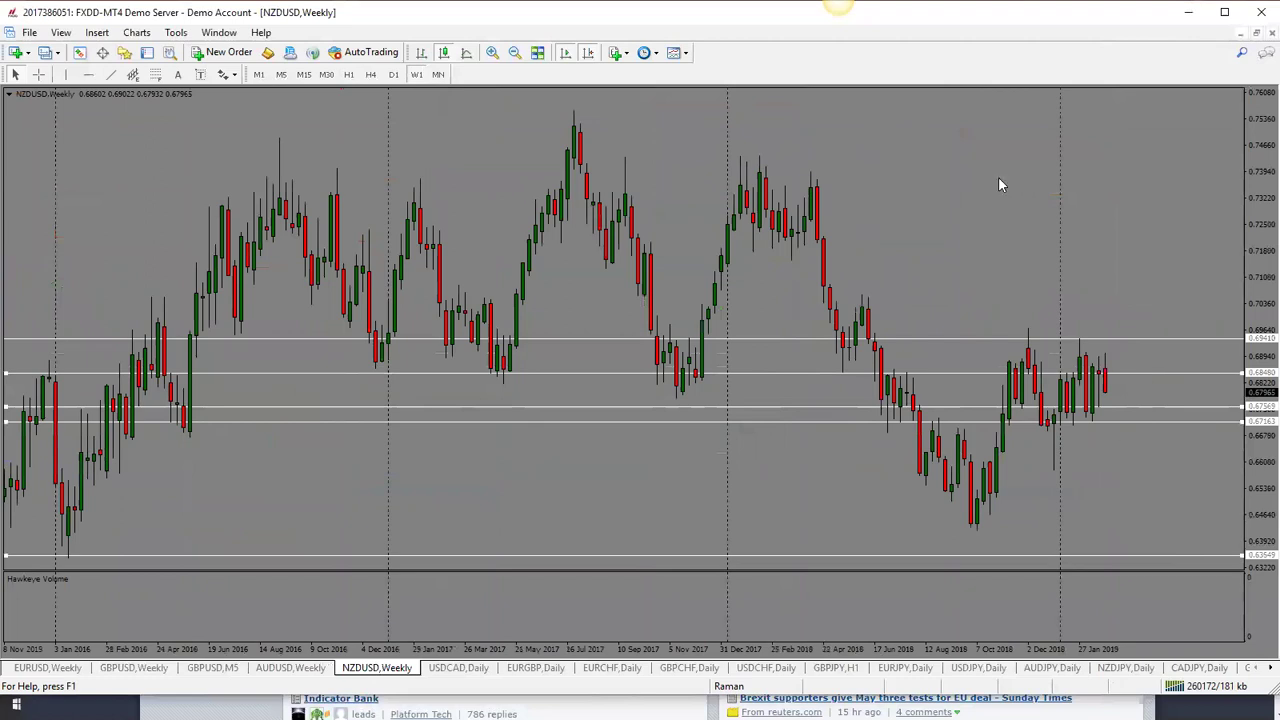
mouse_move(1104, 392)
left_mouse_down()
mouse_move(1117, 375)
mouse_move(1140, 422)
left_mouse_up()
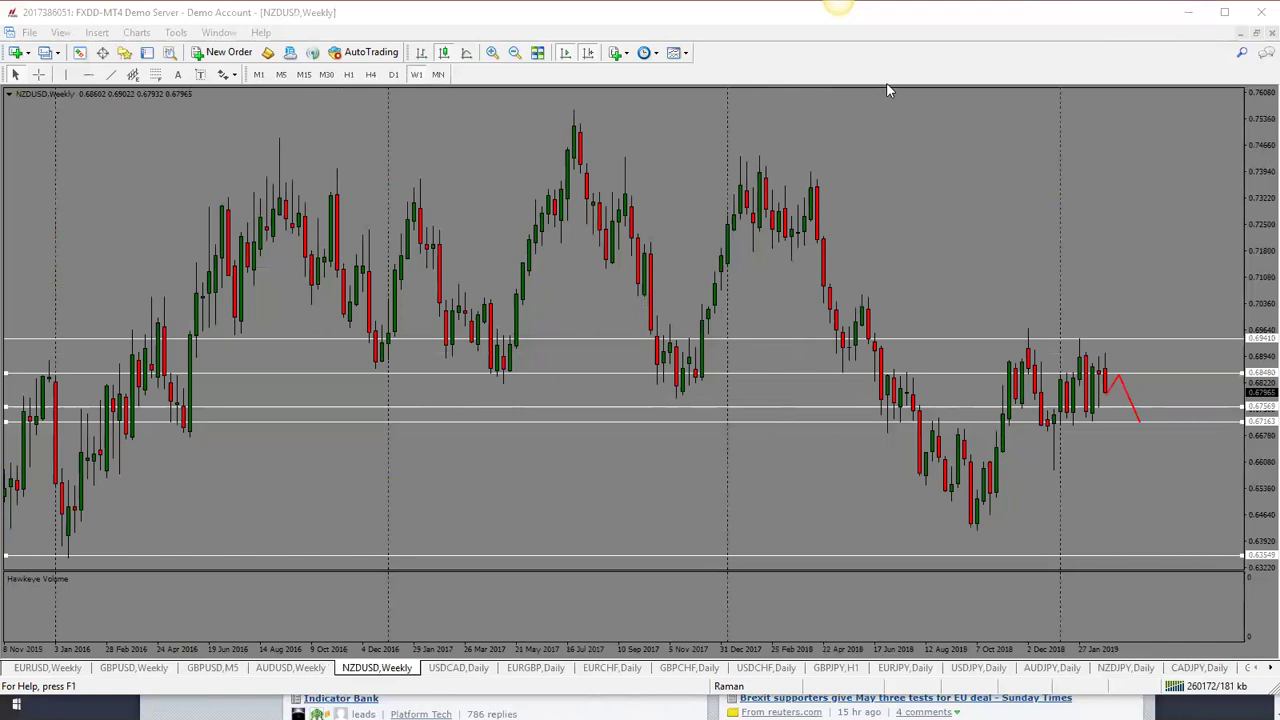
key("Escape")
Switch the USDCAD chart to the weekly timeframe and lower the two white lines above the yellow one to about 1.258 and 1.266
left_click(481, 670)
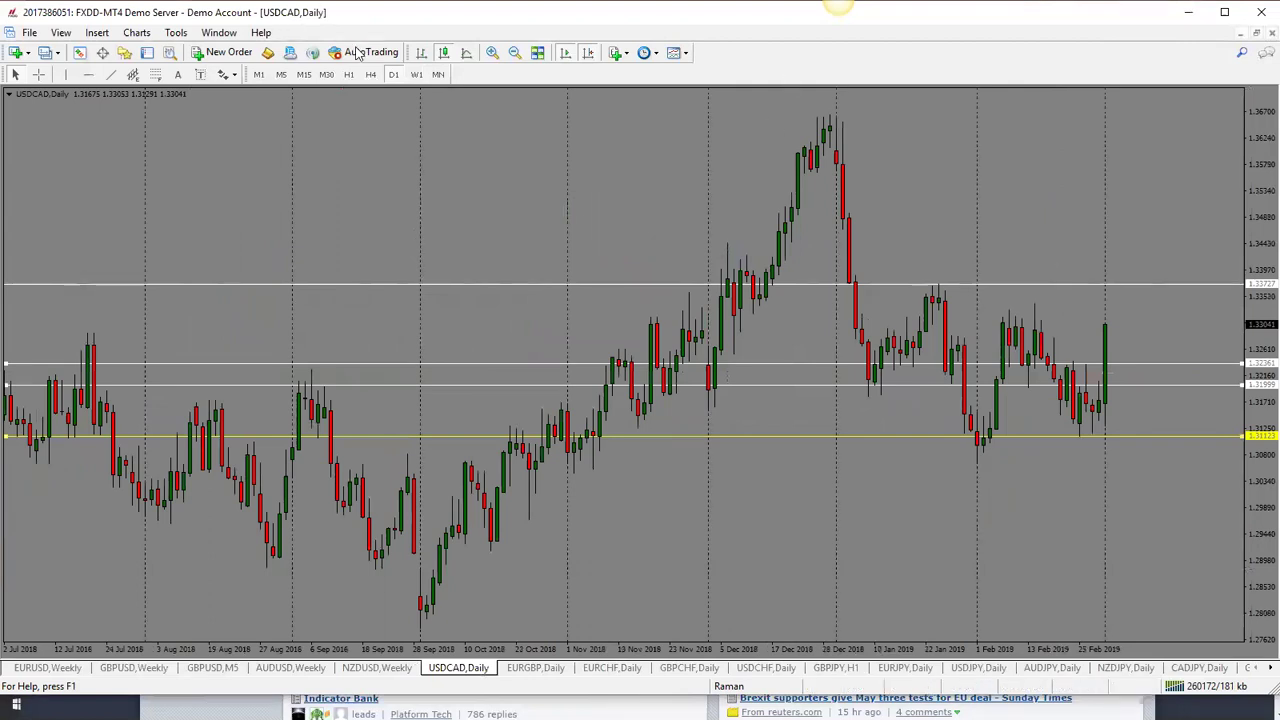
left_click(416, 75)
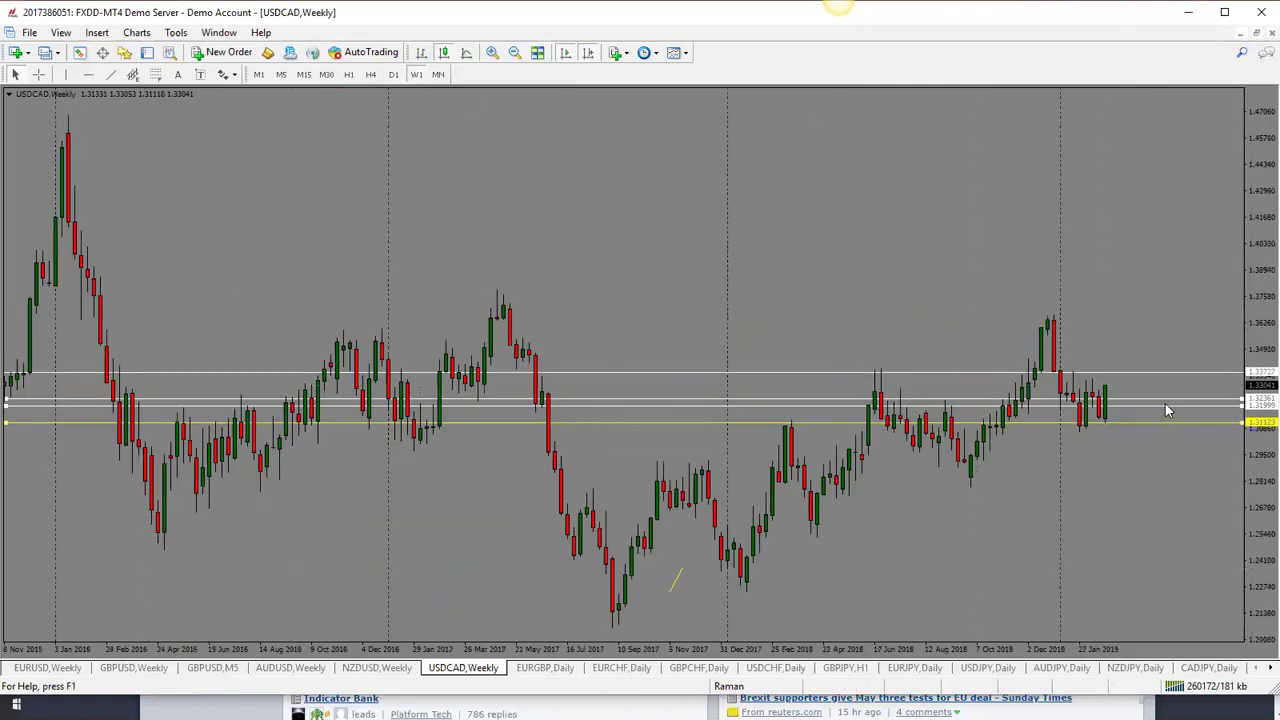
left_click_drag(1165, 403, 1180, 527)
left_click_drag(1162, 398, 1180, 511)
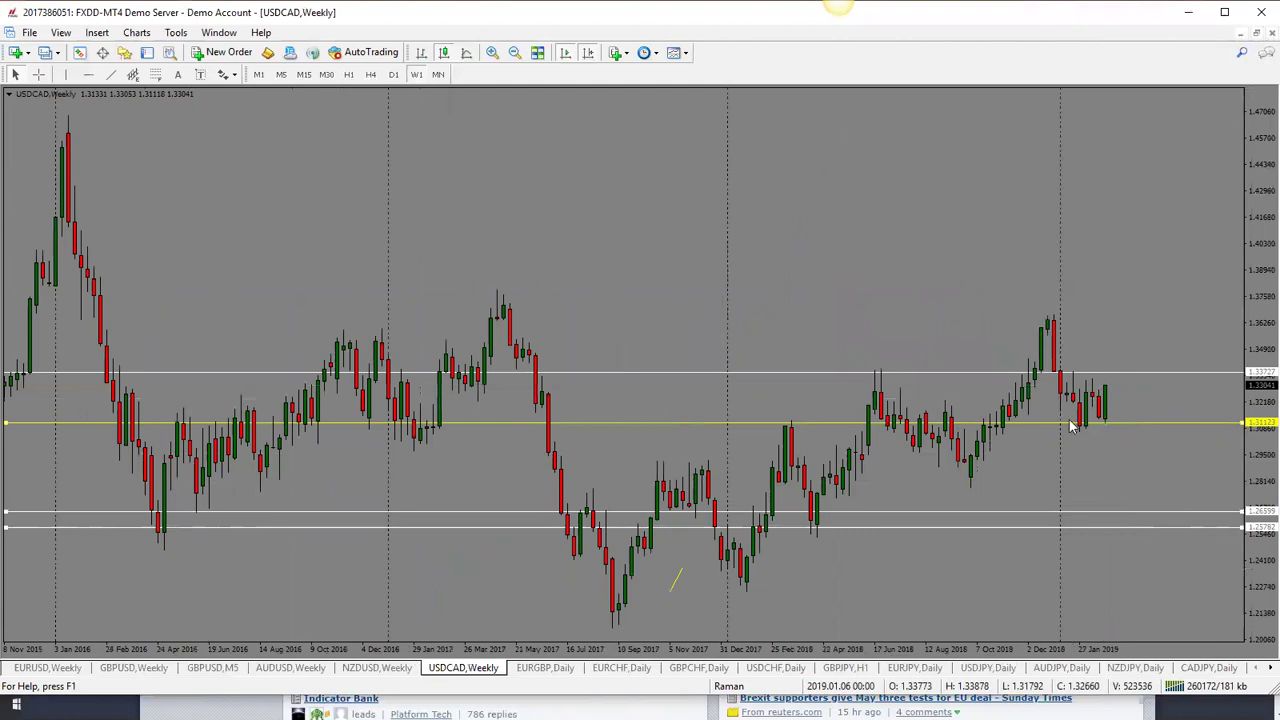
Raise USDCAD's two lowest white lines around the current price, to 1.34524 and about 1.326
mouse_move(1104, 404)
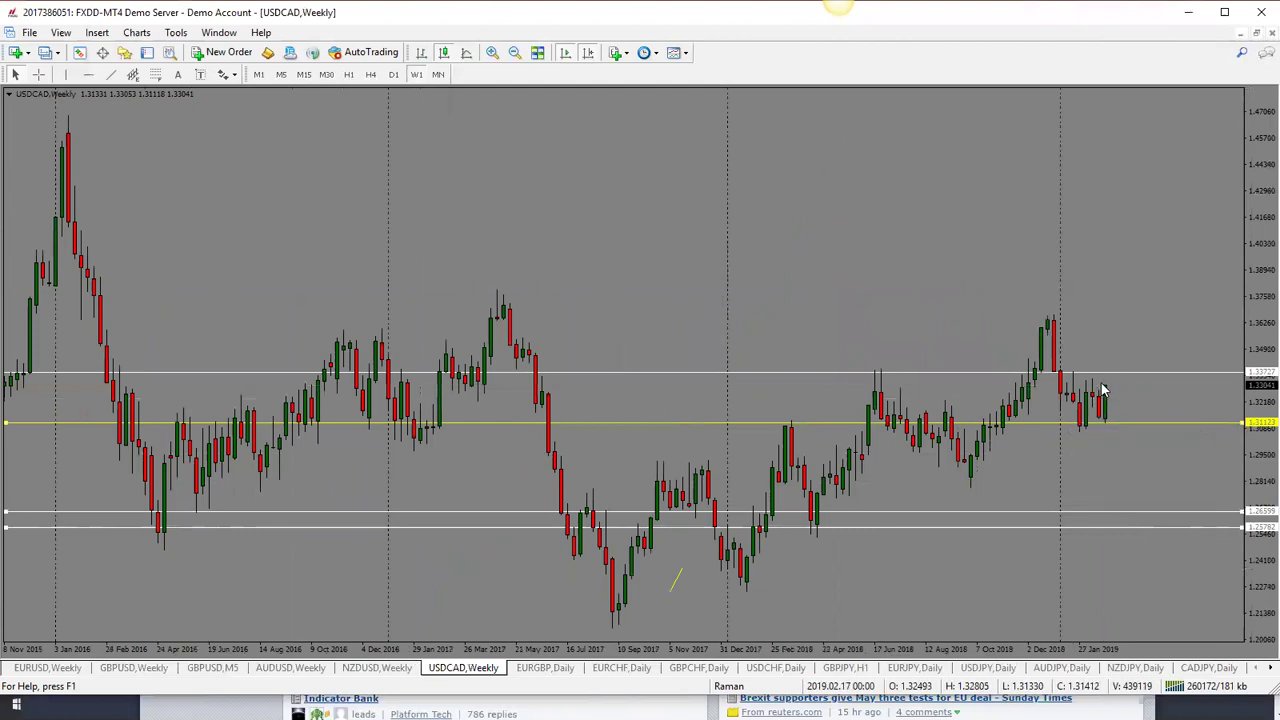
left_click_drag(1206, 513, 1177, 396)
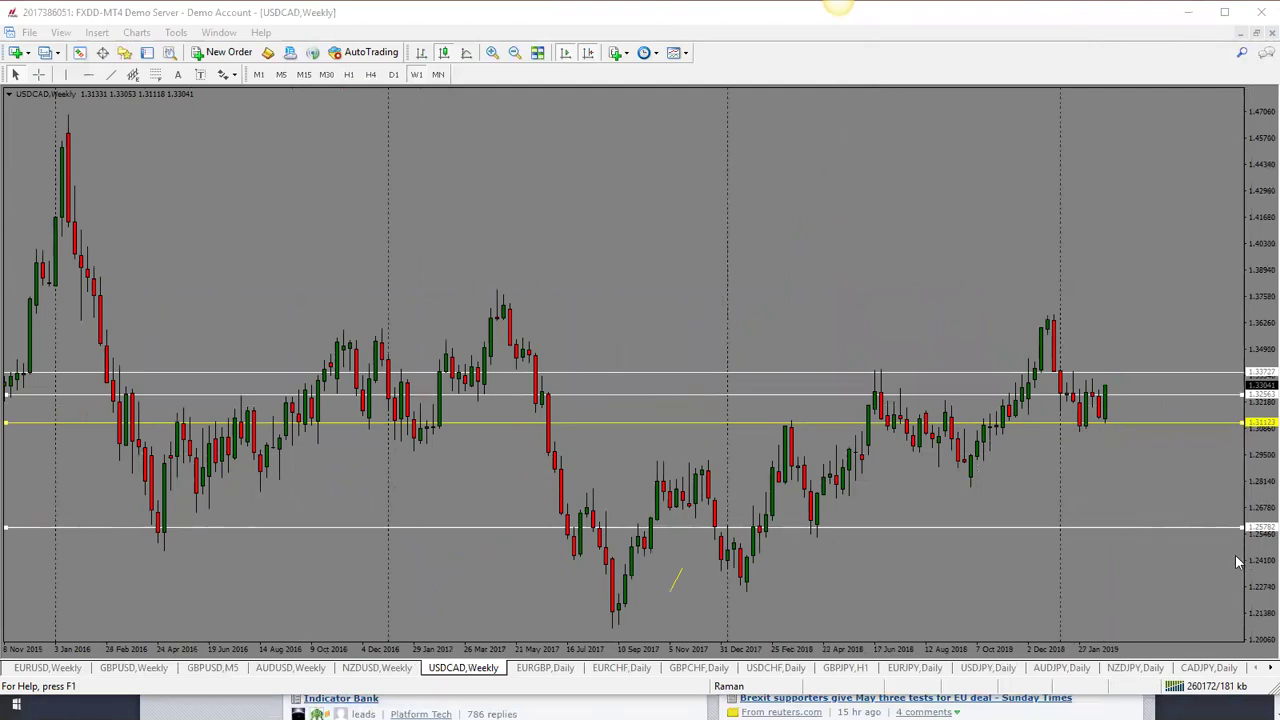
left_click_drag(1220, 532, 1168, 356)
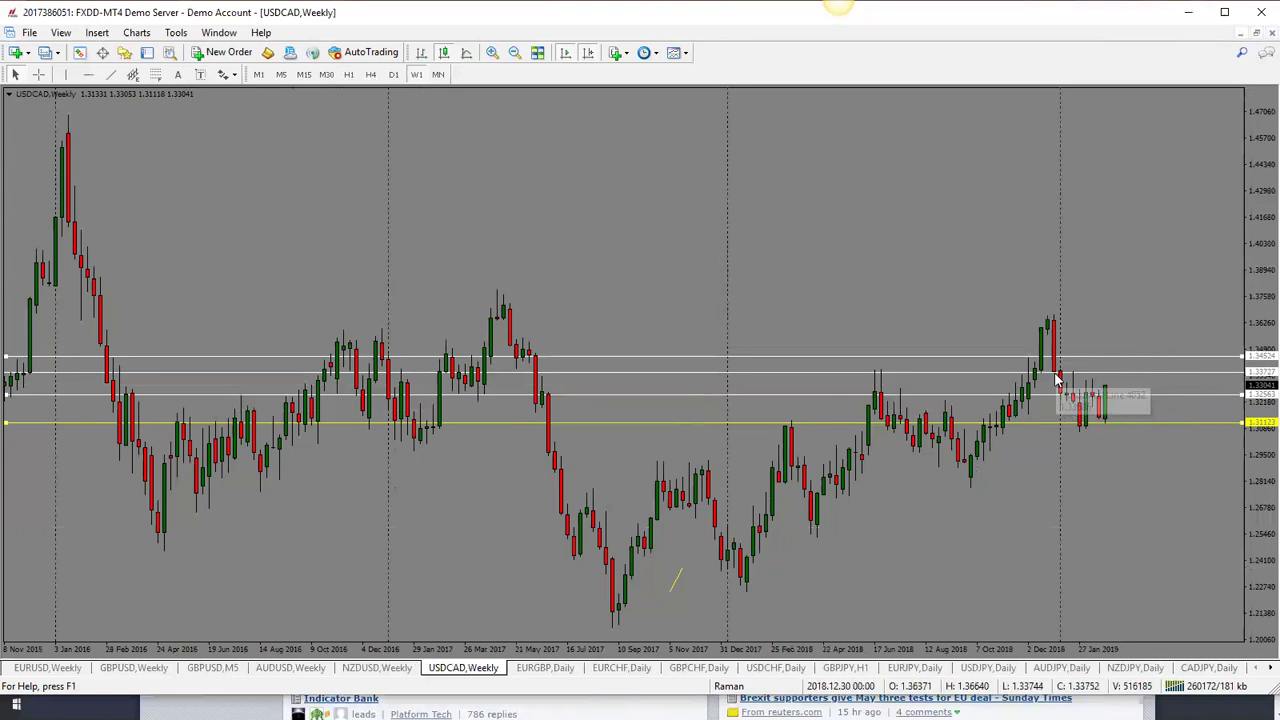
left_click(1166, 537)
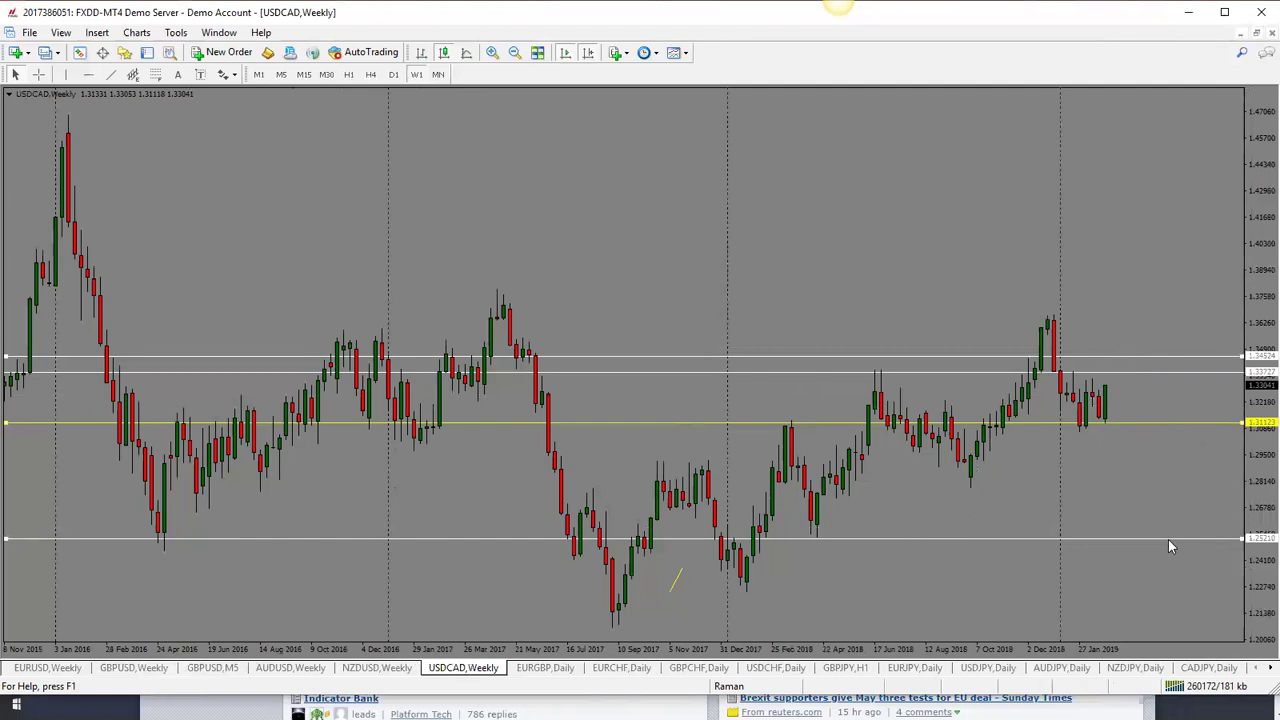
left_click_drag(1172, 543, 1157, 399)
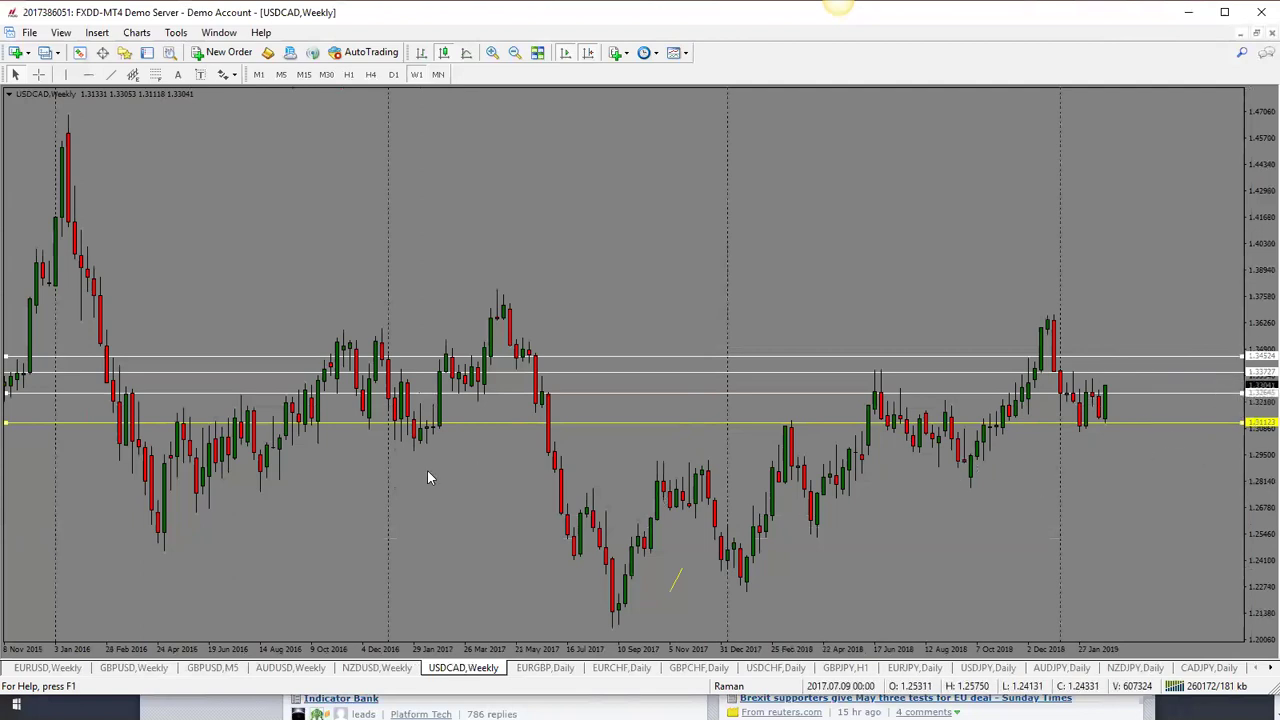
Switch the EURGBP daily chart to the weekly timeframe and dismiss the licence notice
left_click(563, 668)
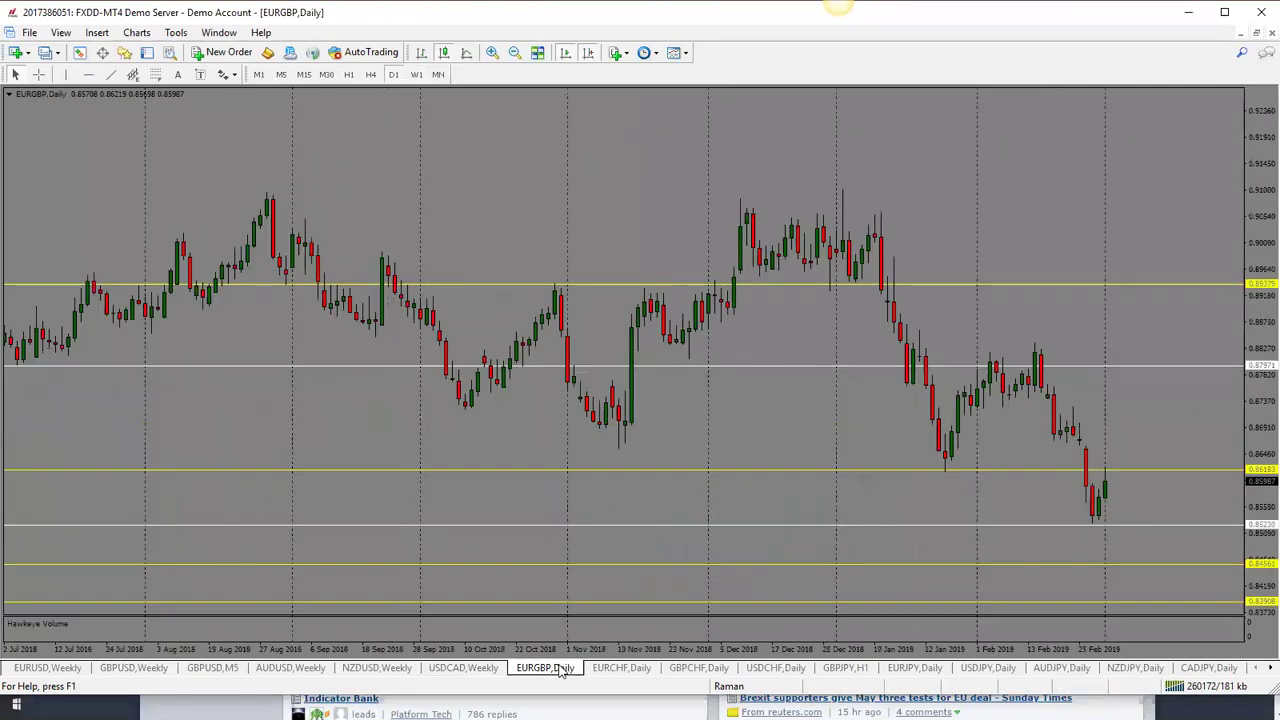
key("w")
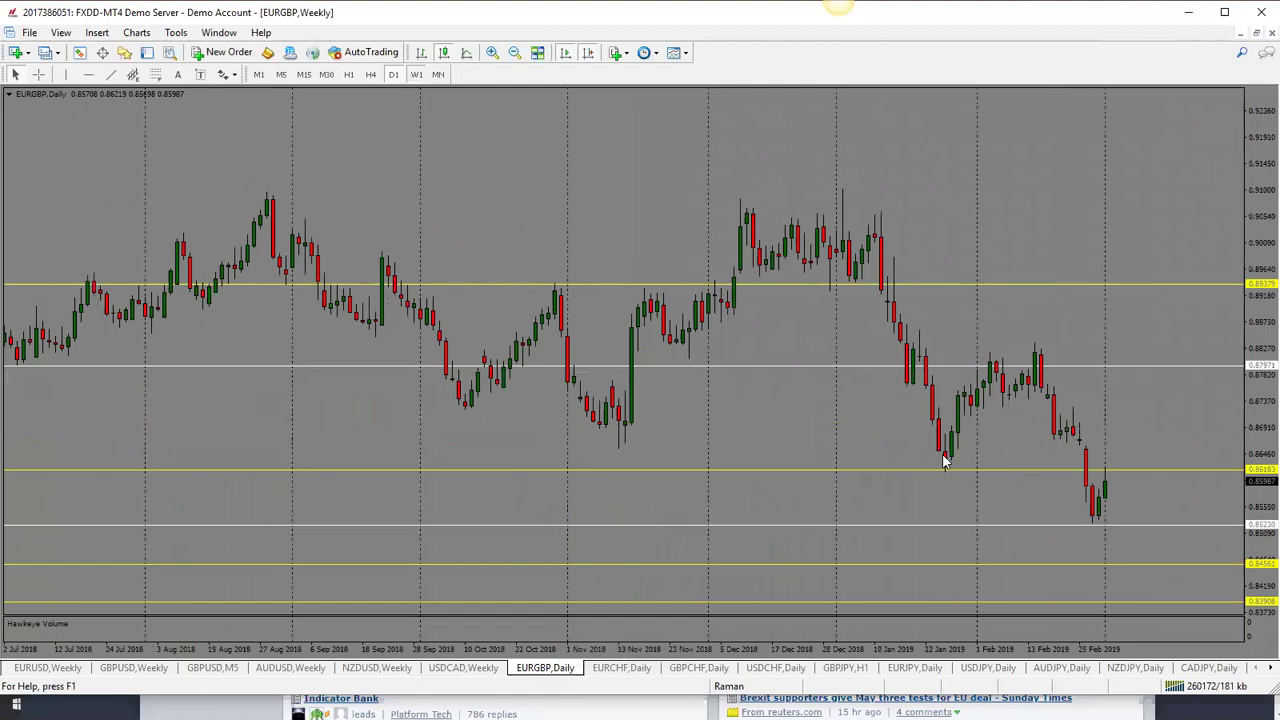
left_click(740, 422)
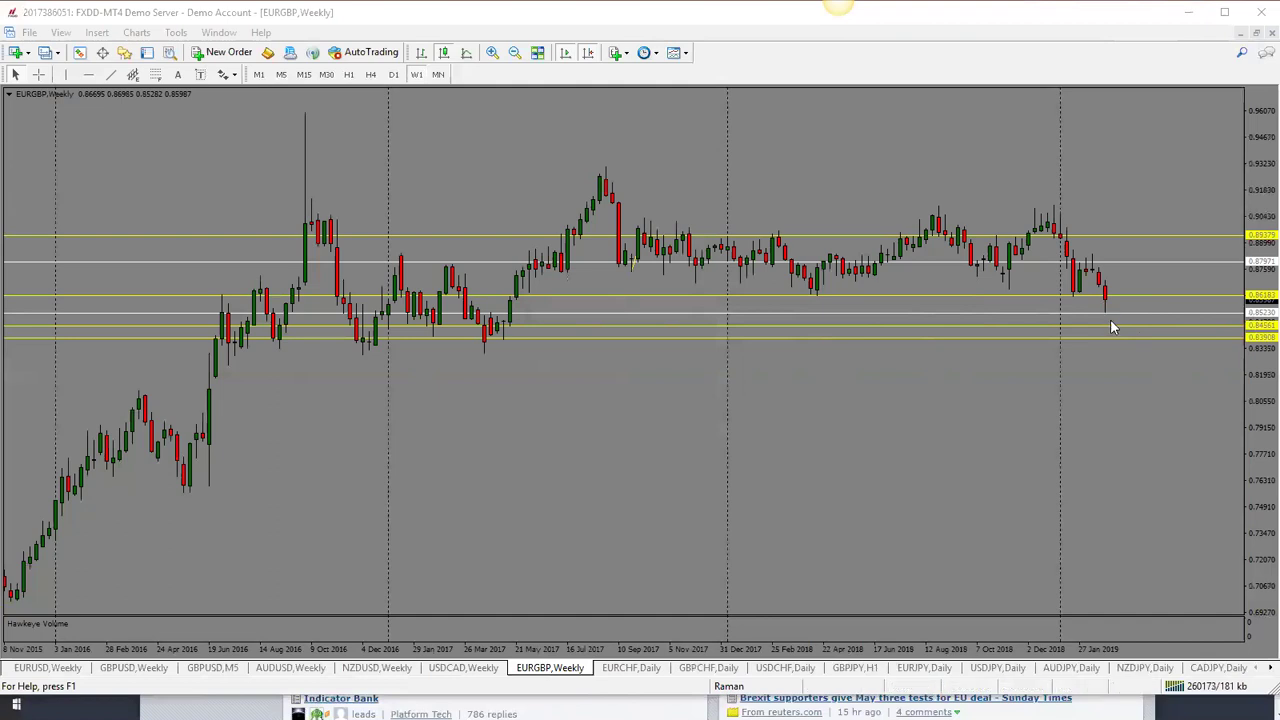
Switch the EURCHF chart to the weekly timeframe, dismiss the licence notice, and lower the yellow line at 1.13269 to 1.07758
left_click(632, 668)
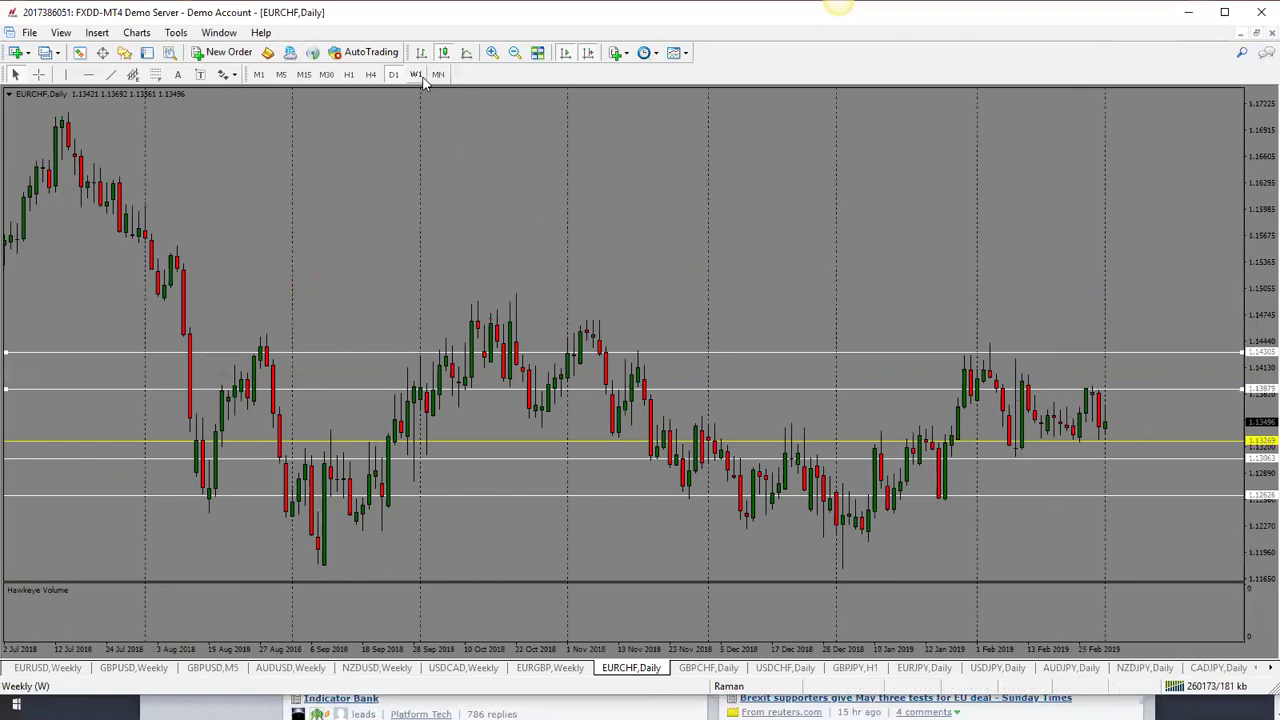
key("w")
left_click(728, 424)
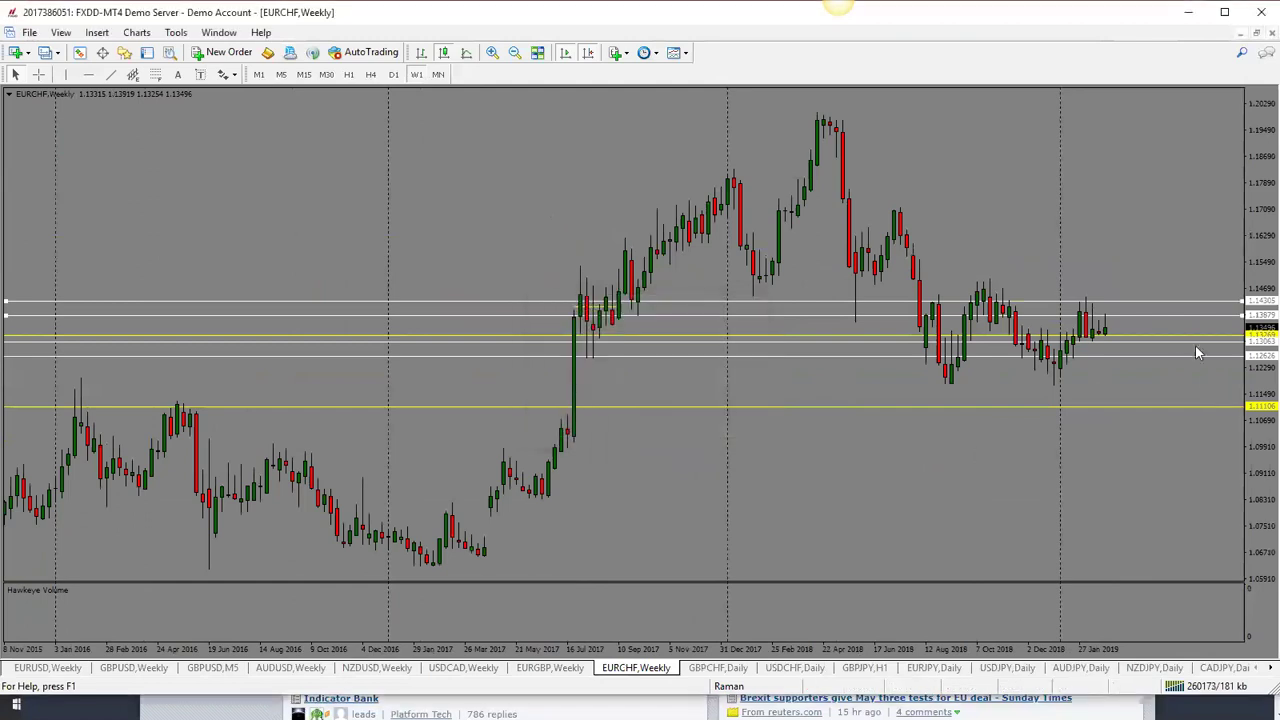
scroll(1185, 400, "up", 3)
scroll(1100, 380, "down", 3)
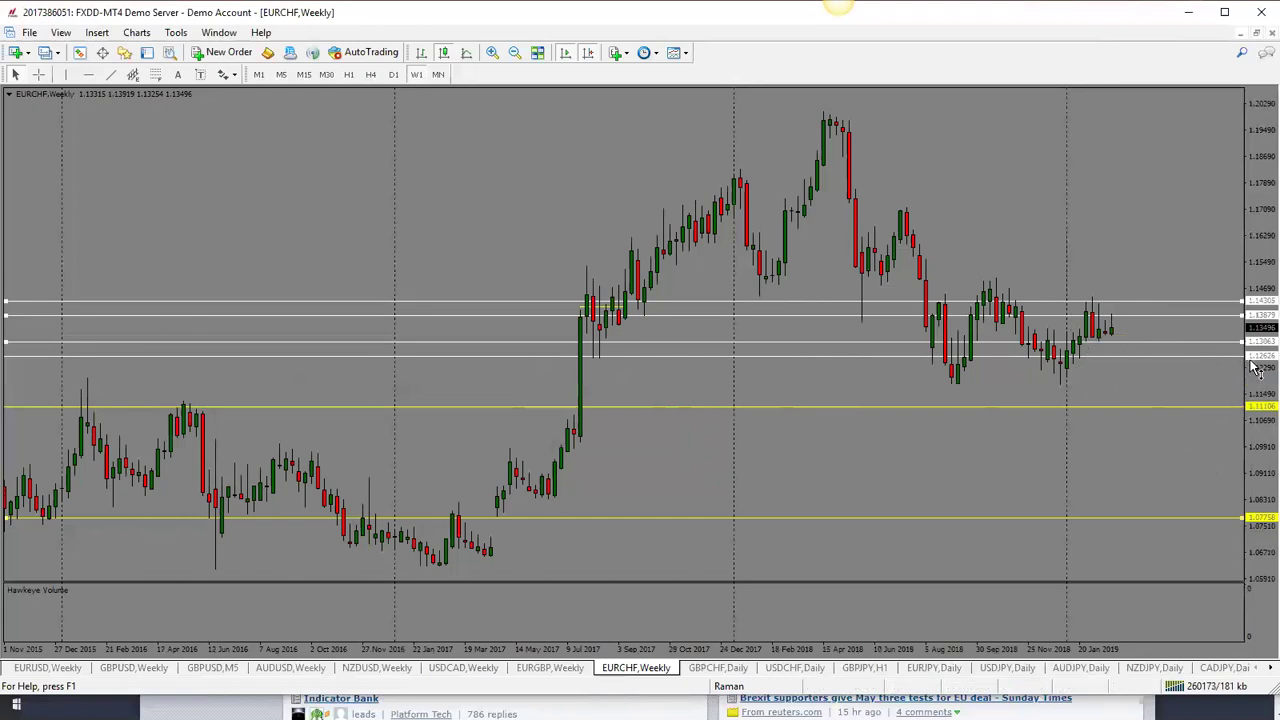
Lower EURCHF's two bottom white lines to about 1.129 and 1.125, and delete both yellow lines
key("Delete")
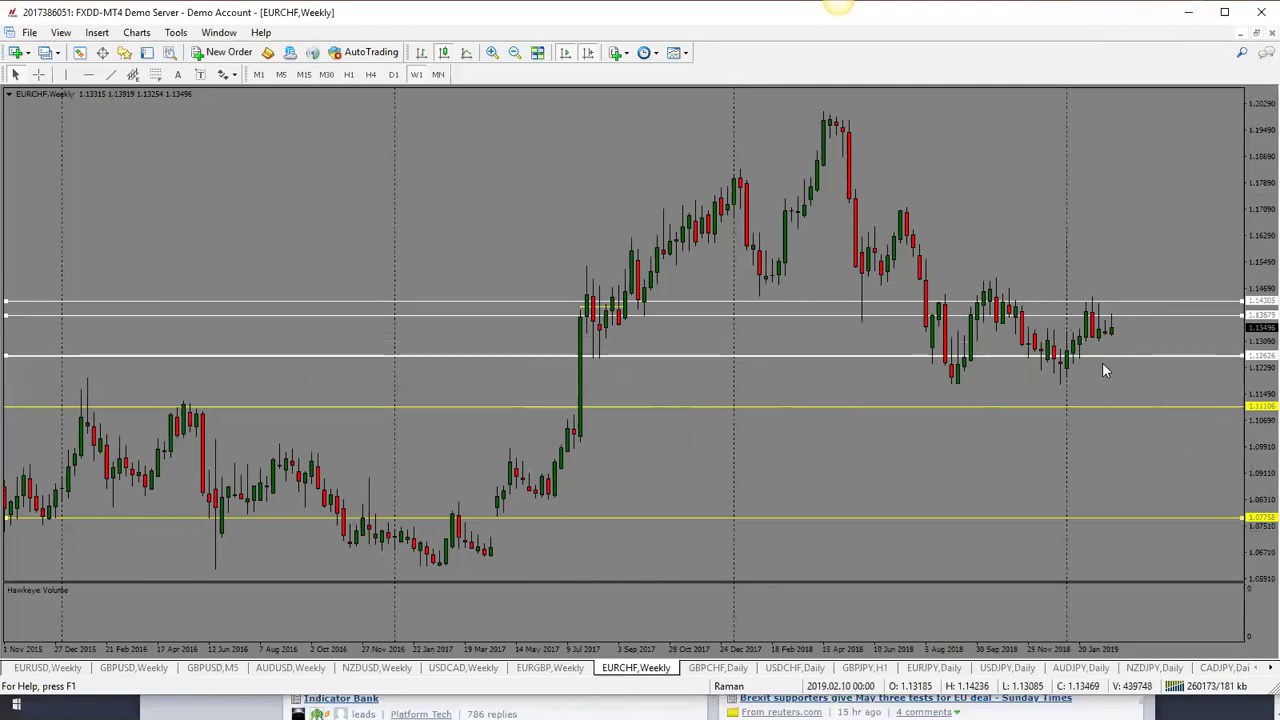
left_click_drag(1100, 362, 1093, 347)
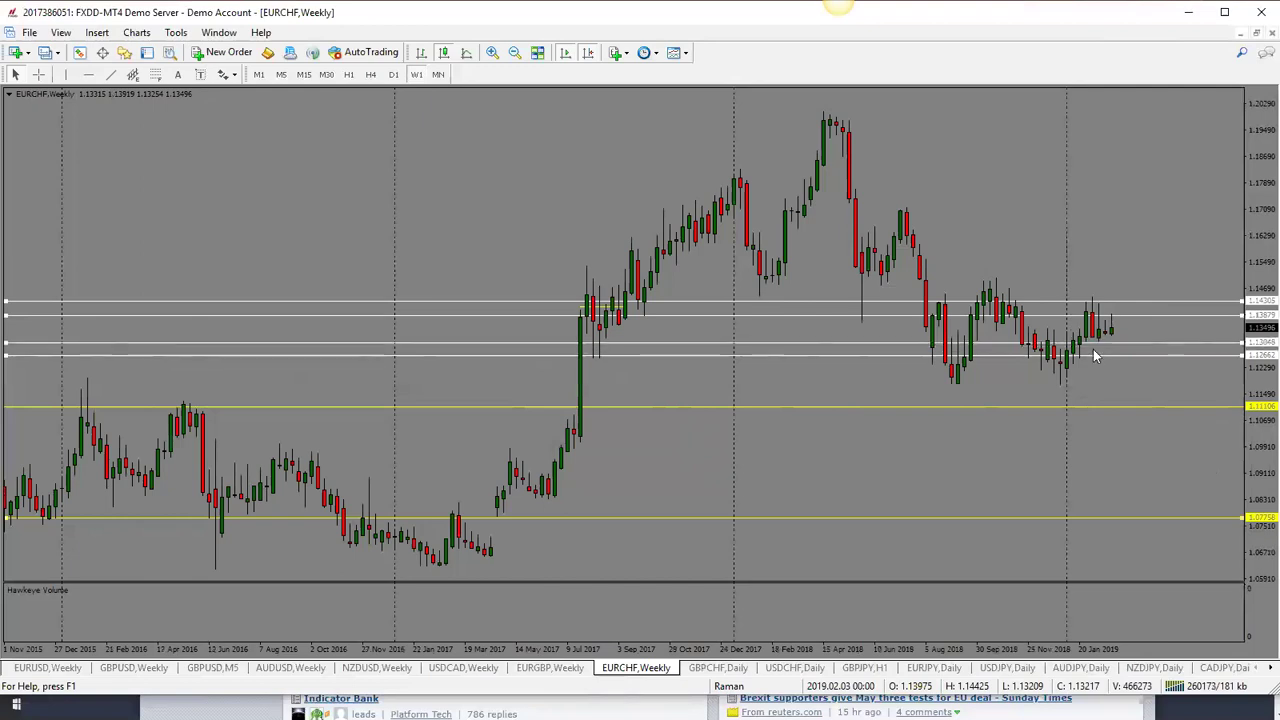
left_click_drag(1096, 358, 1170, 347)
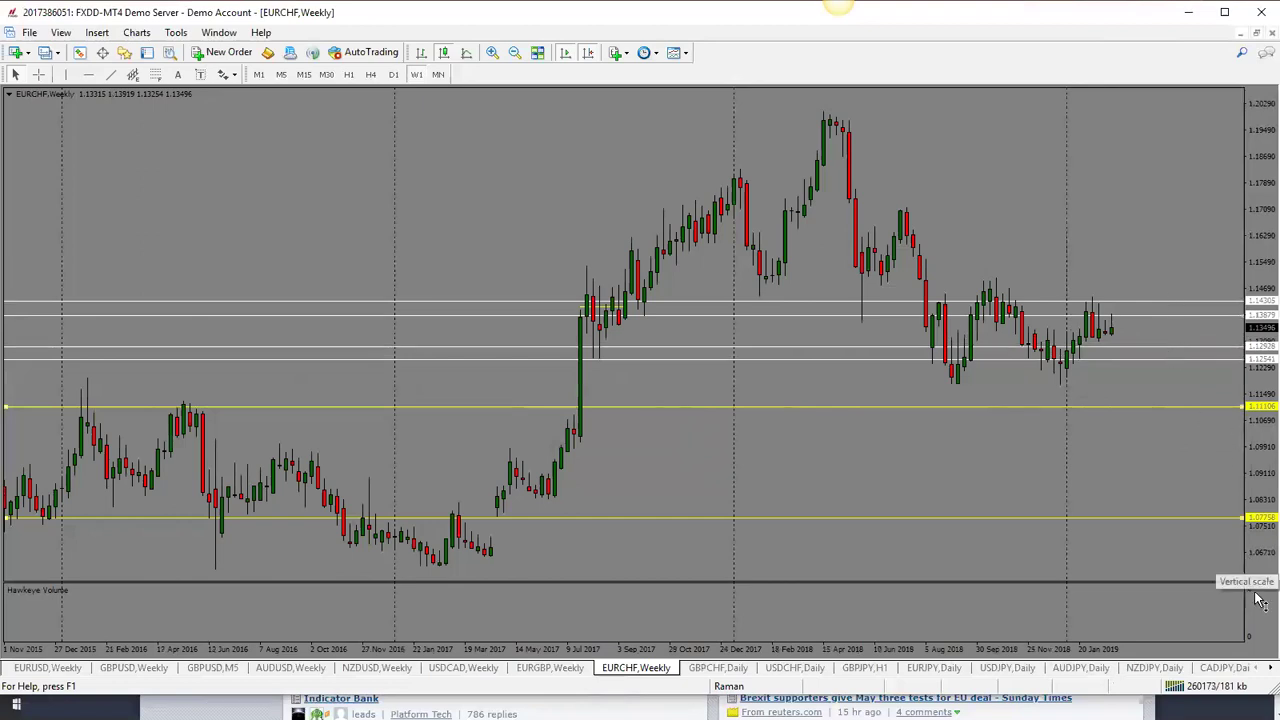
key("Delete")
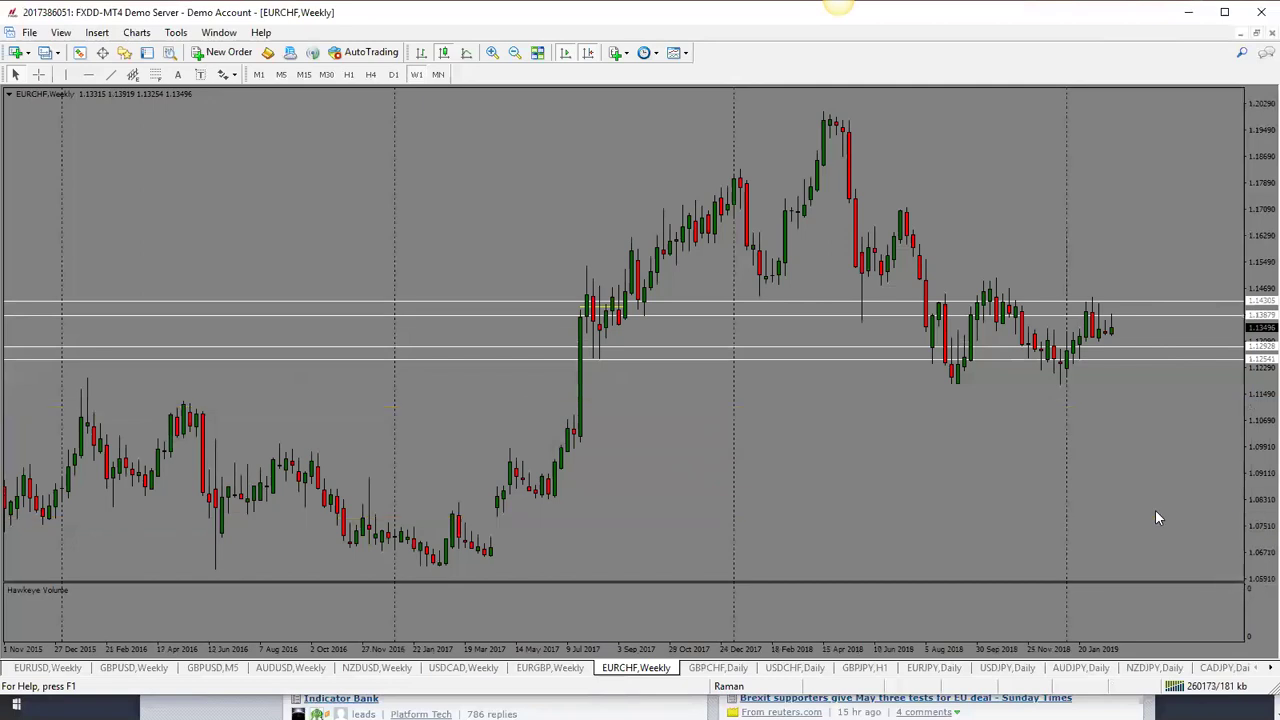
Switch the GBPCHF chart to the weekly timeframe, dismiss the licence notice, and raise the white line at 1.33344 to 1.33603
left_click(738, 667)
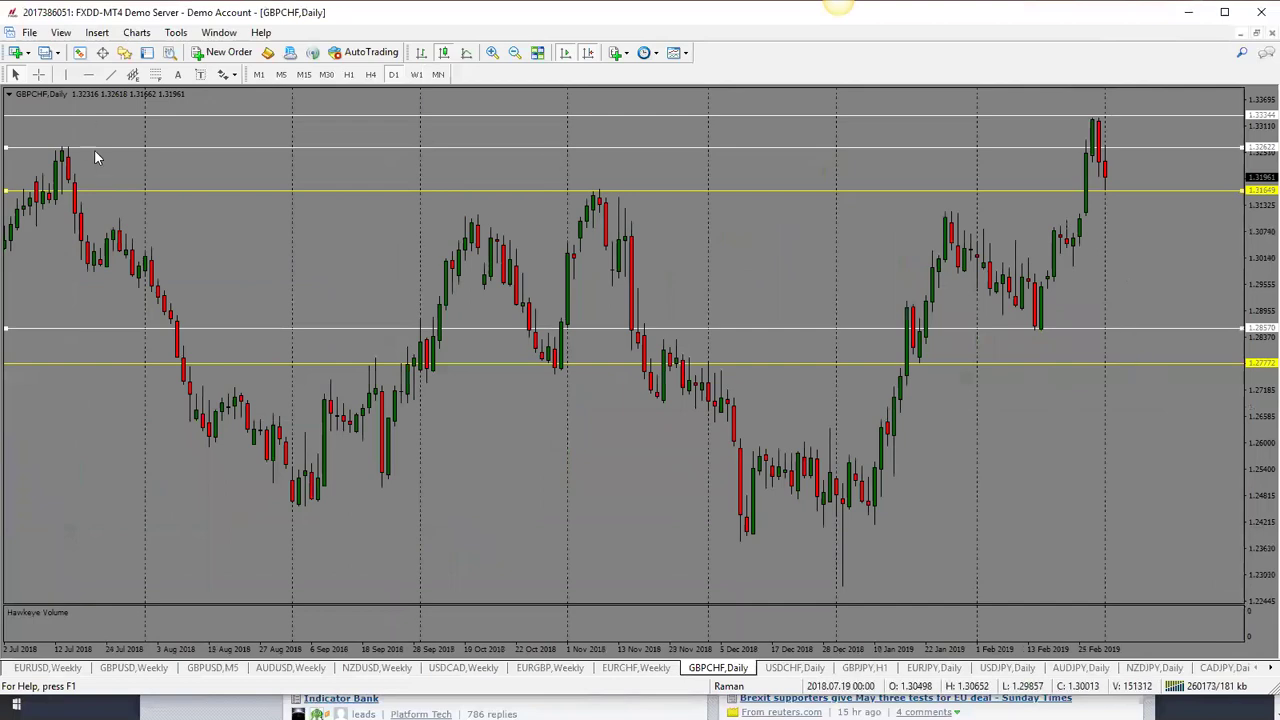
left_click(416, 74)
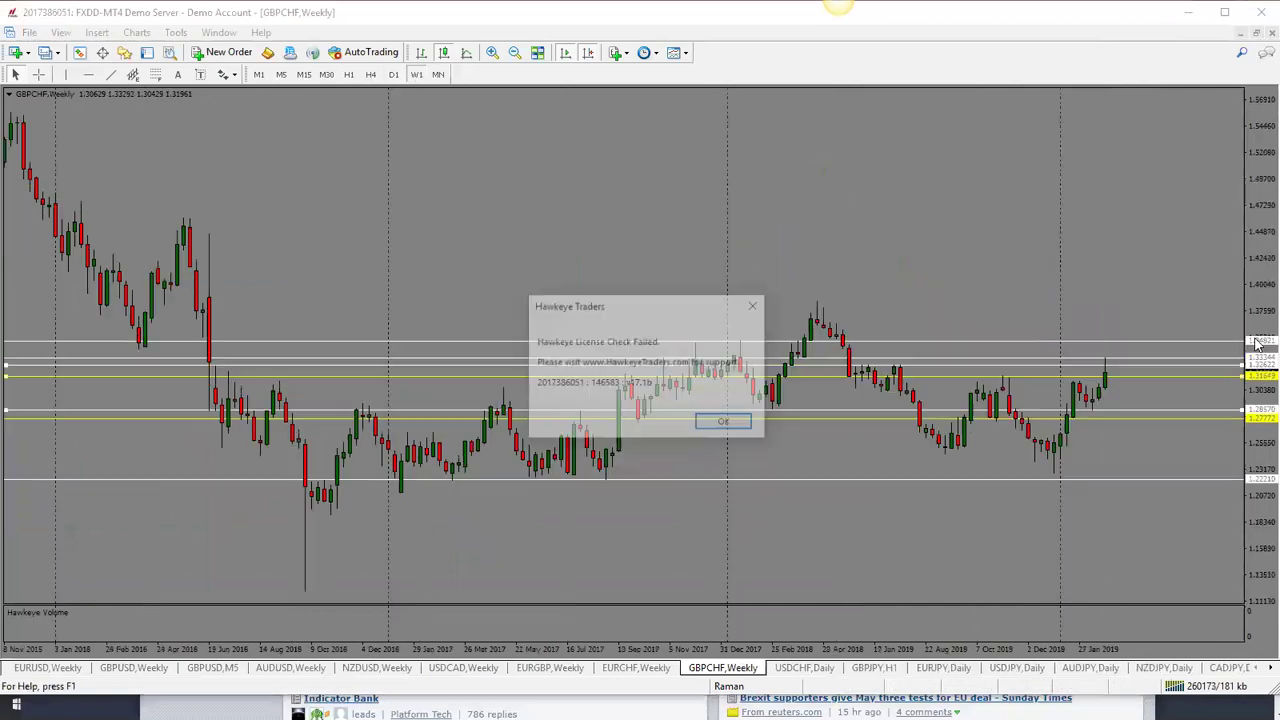
left_click(752, 417)
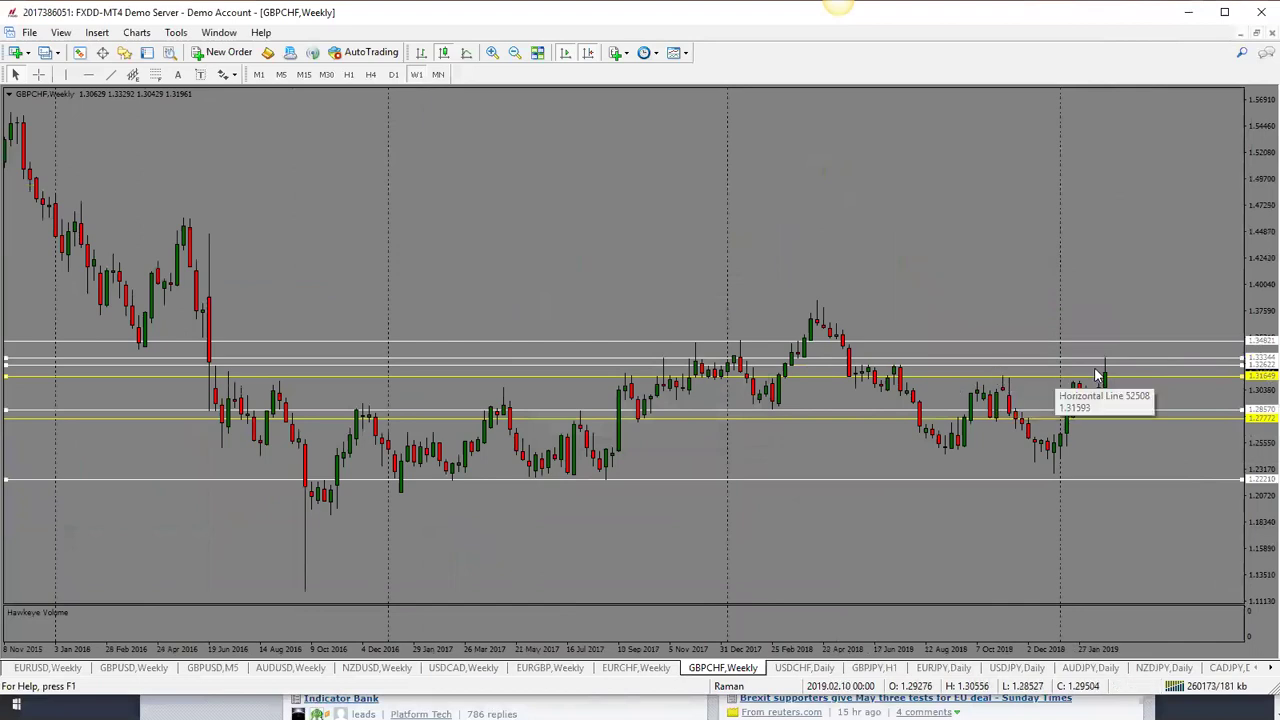
mouse_move(1105, 380)
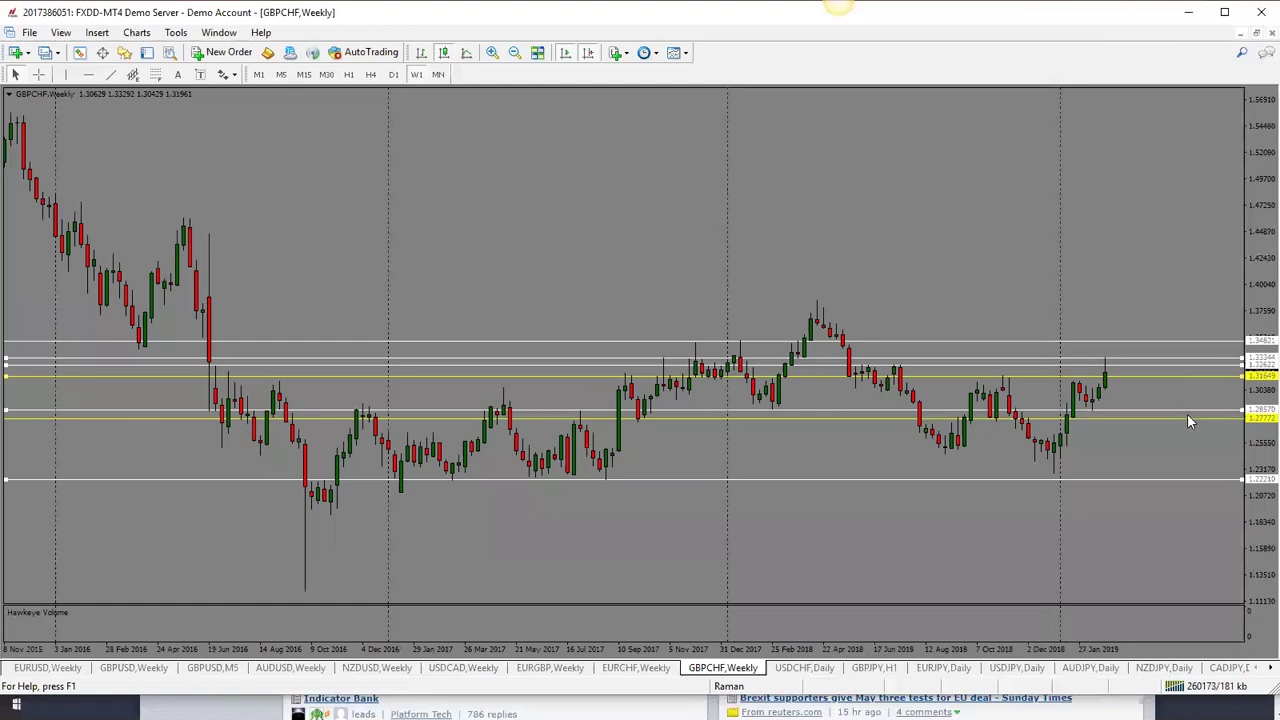
mouse_move(1190, 416)
left_click_drag(1160, 361, 1160, 358)
mouse_move(1162, 419)
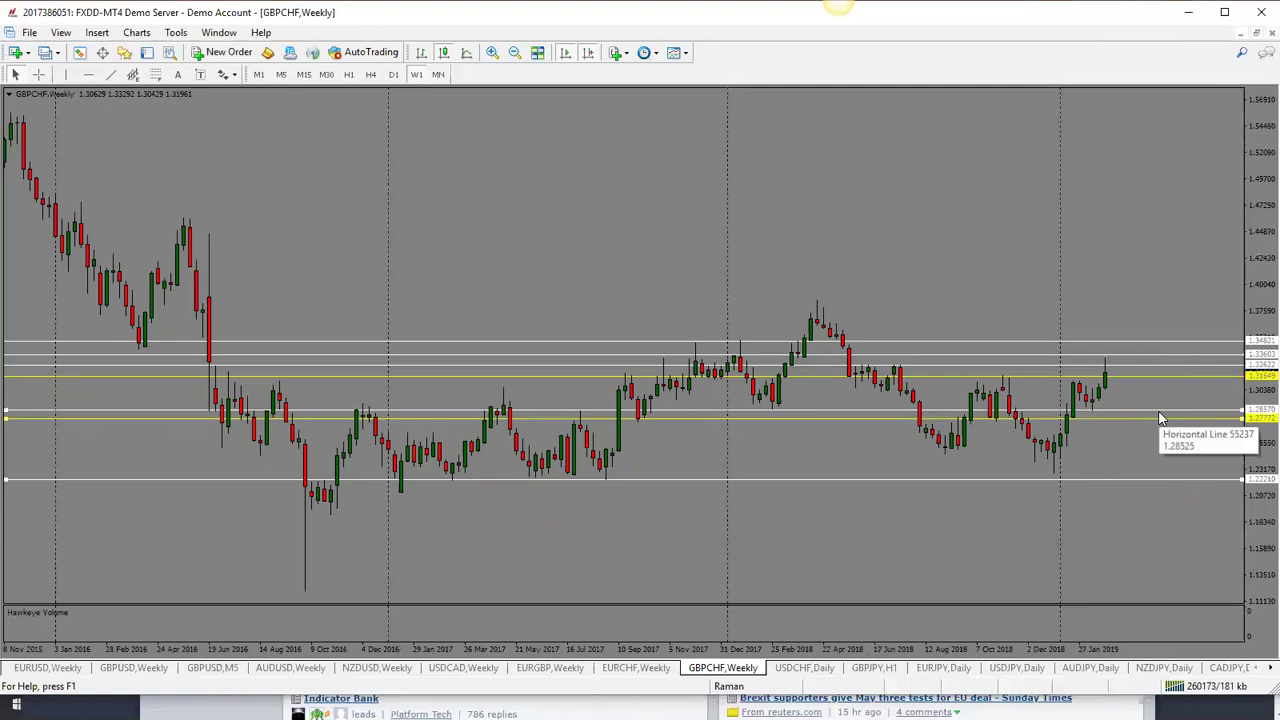
Delete GBPCHF's three lowest horizontal lines and sketch possible price paths by the latest candle
key("BackSpace")
key("BackSpace")
key("BackSpace")
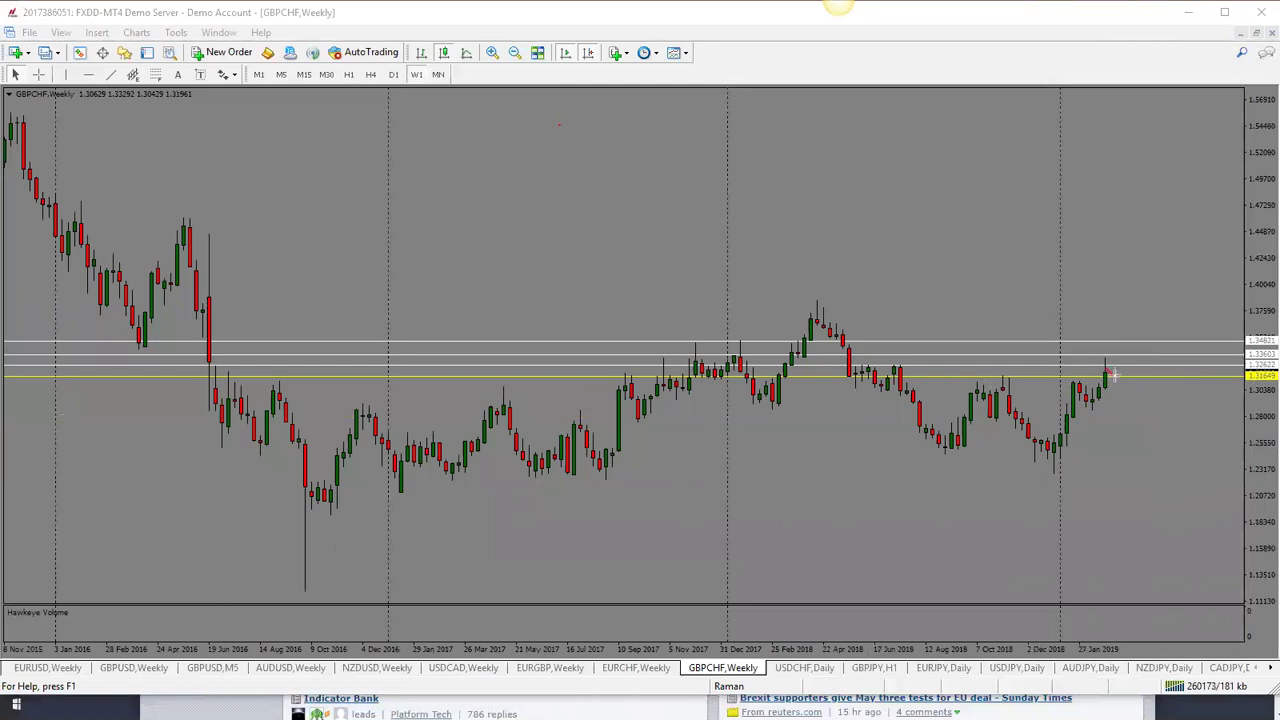
left_click_drag(1116, 373, 1120, 351)
mouse_move(1118, 345)
left_mouse_down()
mouse_move(1120, 376)
mouse_move(1120, 354)
left_mouse_up()
Switch the USDCHF chart to the weekly timeframe, dismiss the licence notice, and lower the yellow line at the current price to 0.93660
left_click(804, 667)
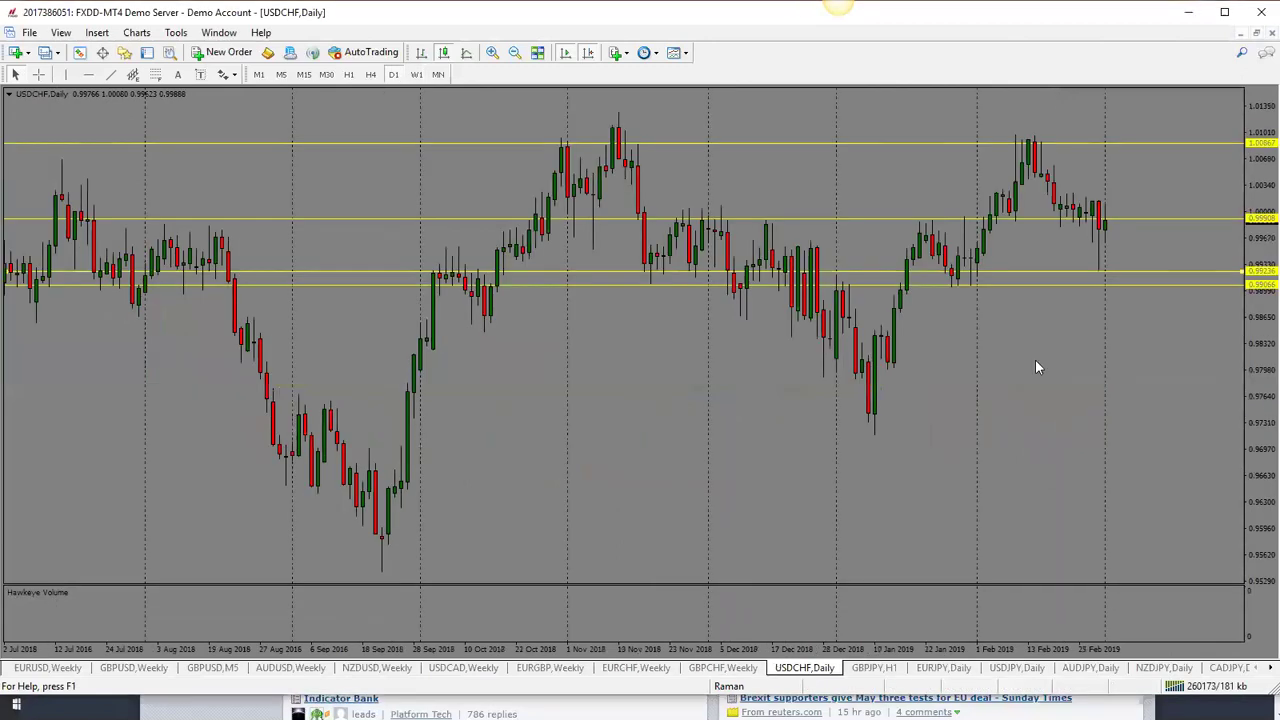
left_click(420, 74)
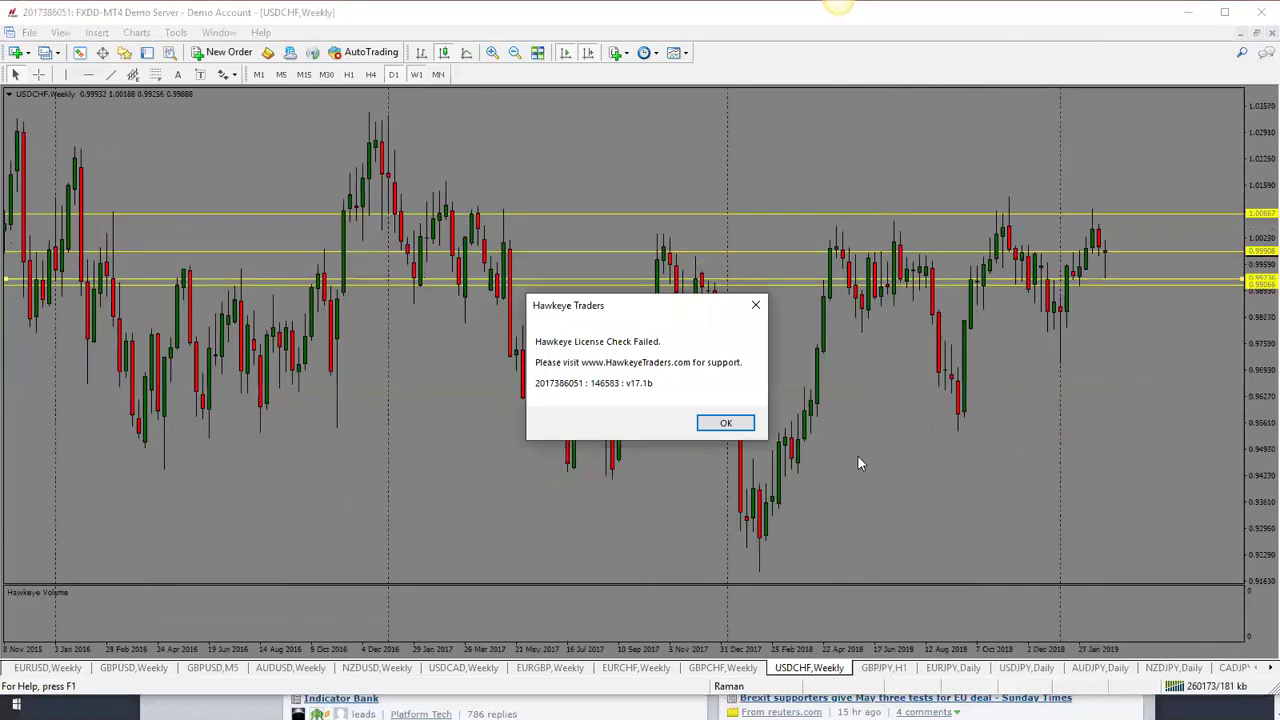
left_click(726, 422)
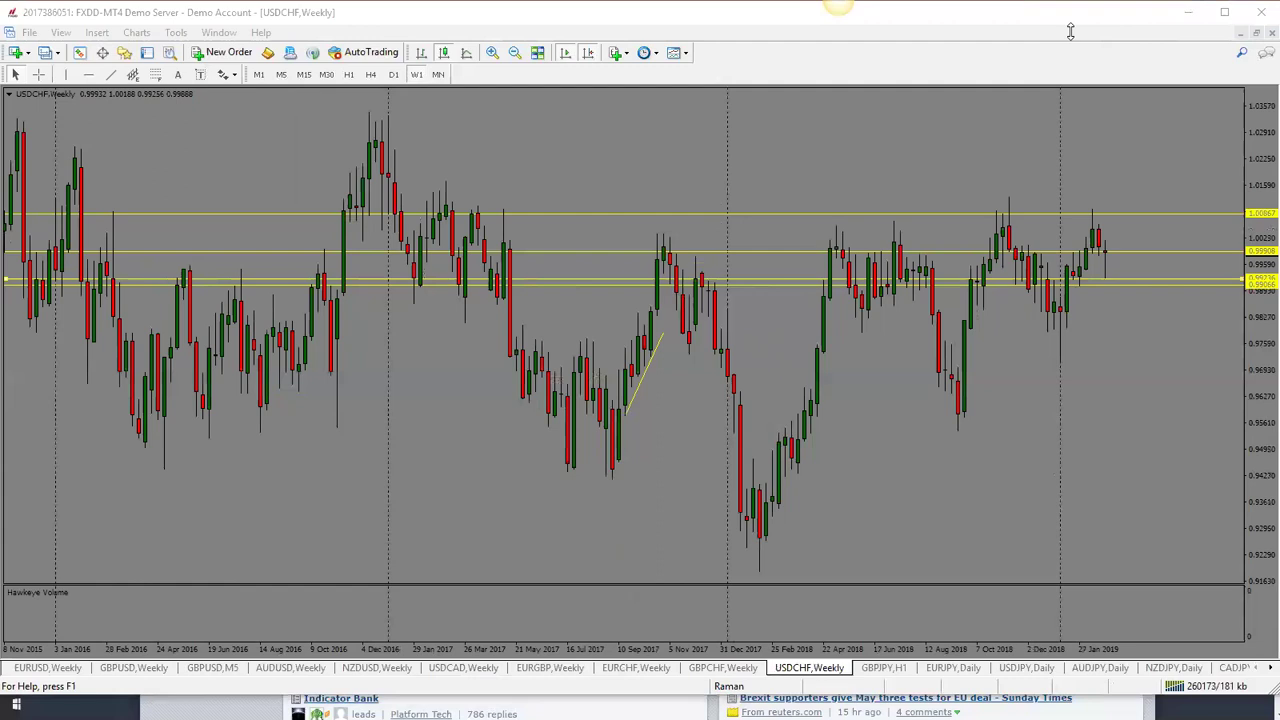
mouse_move(1103, 251)
left_mouse_down()
mouse_move(1112, 270)
mouse_move(1126, 238)
left_mouse_up()
key("Escape")
left_click_drag(1154, 253, 1178, 500)
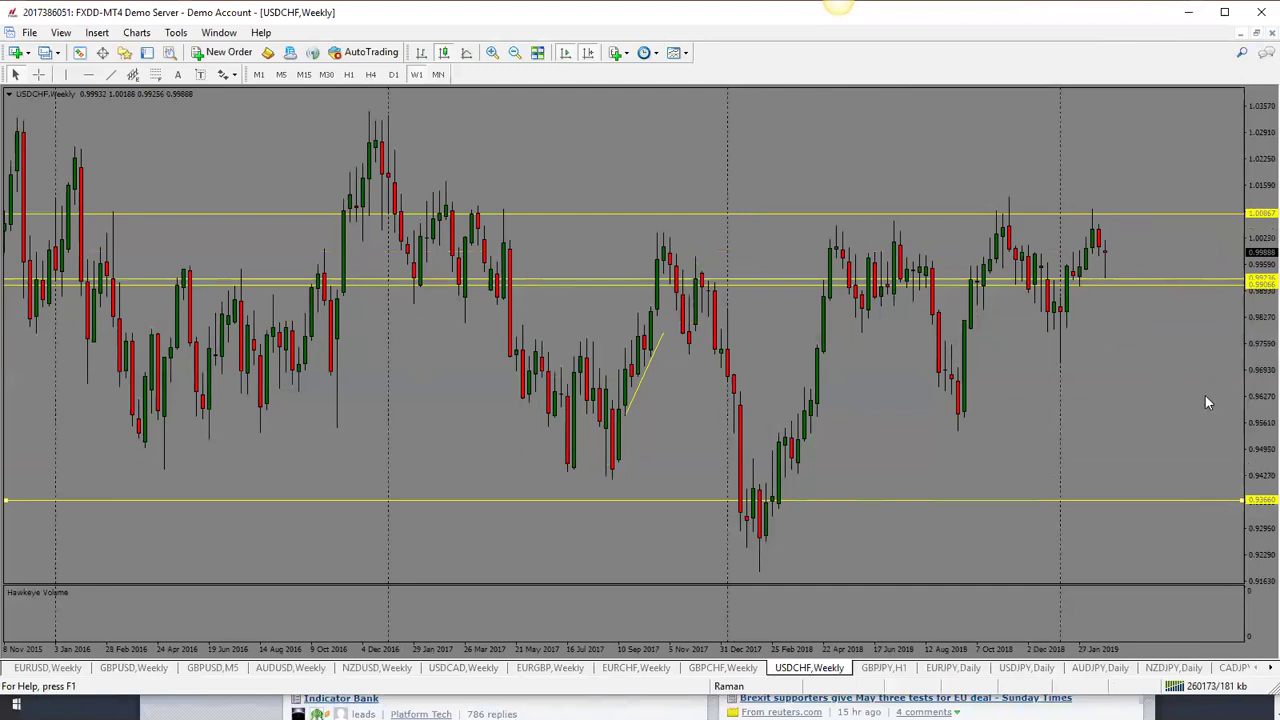
Switch the GBPJPY chart to the weekly timeframe, dismiss the licence notice, and delete its yellow line and lowest white line
left_click(892, 668)
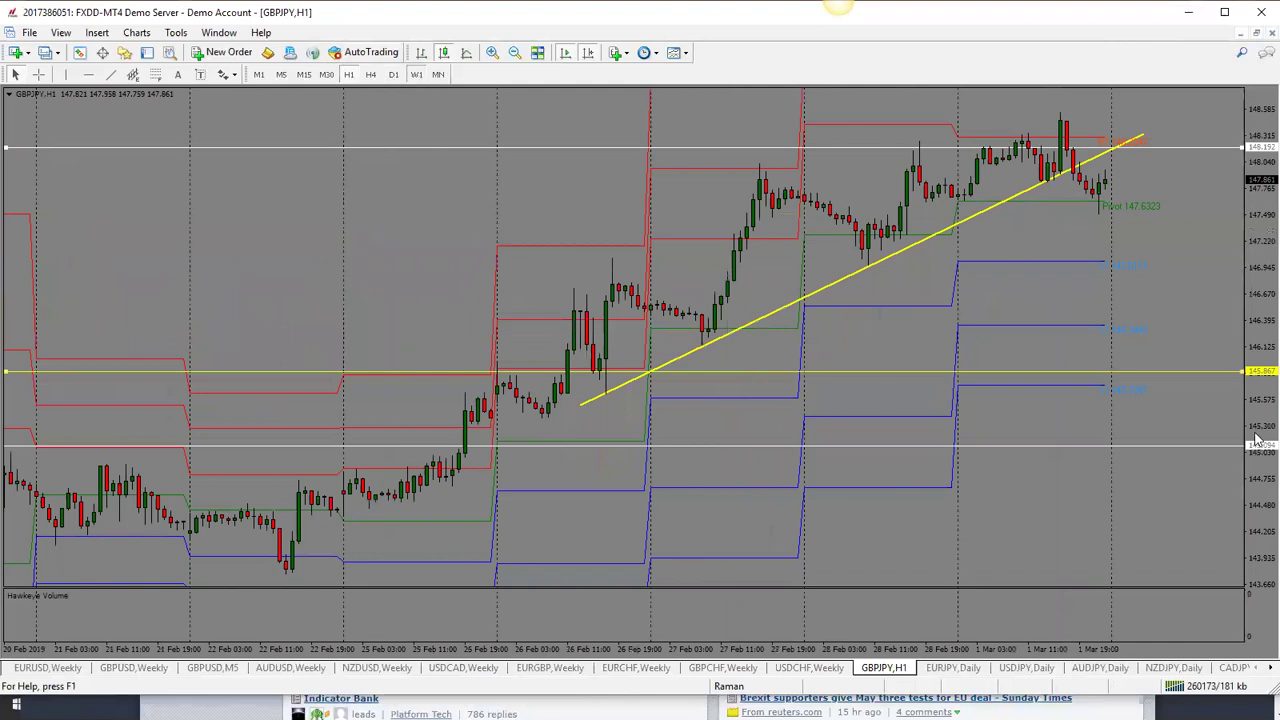
left_click(416, 74)
left_click(723, 423)
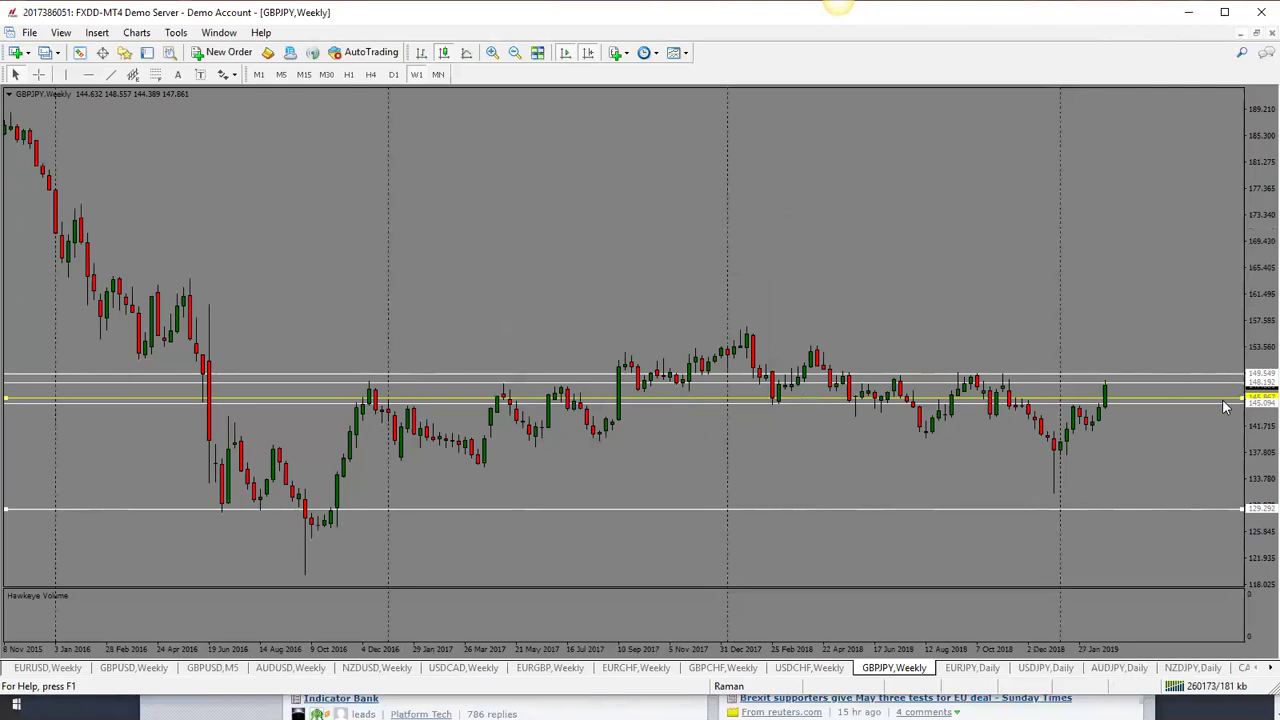
key("Delete")
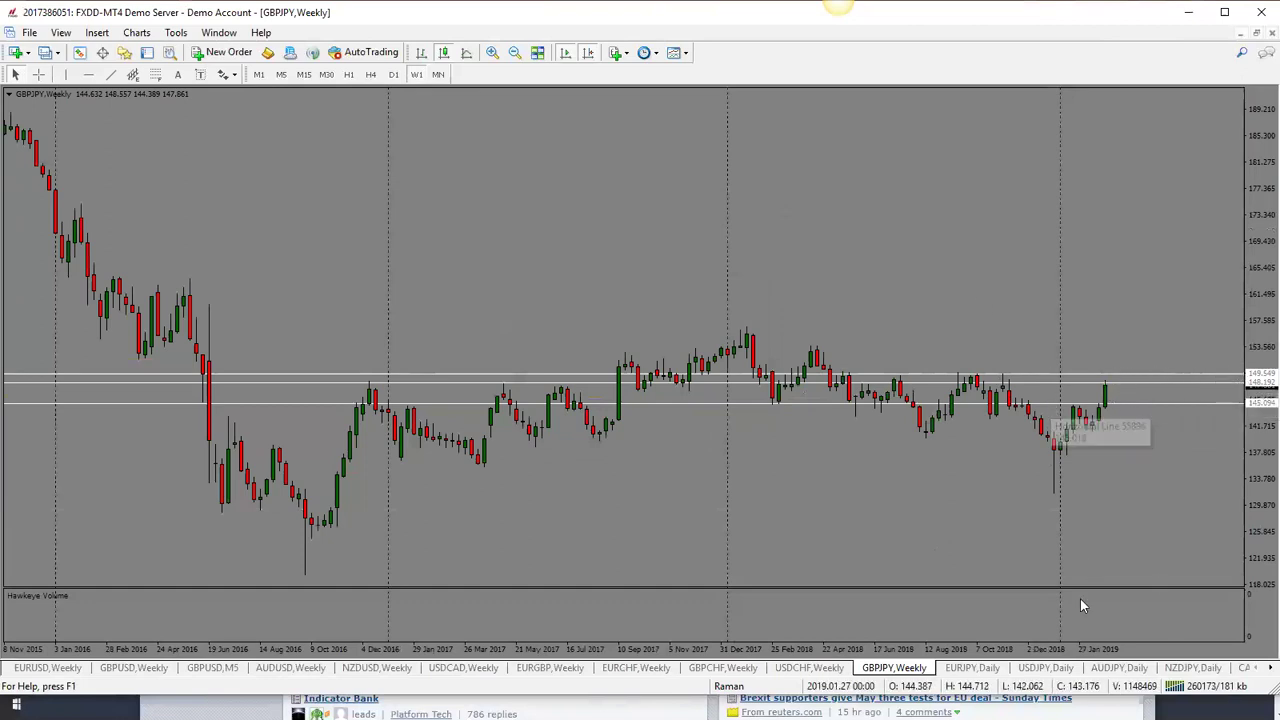
Move GBPJPY's white lines at 145.094 and 148.192 to 153.114 and 145.094, and sketch possible price paths from the latest candle
left_click_drag(1120, 406, 1097, 356)
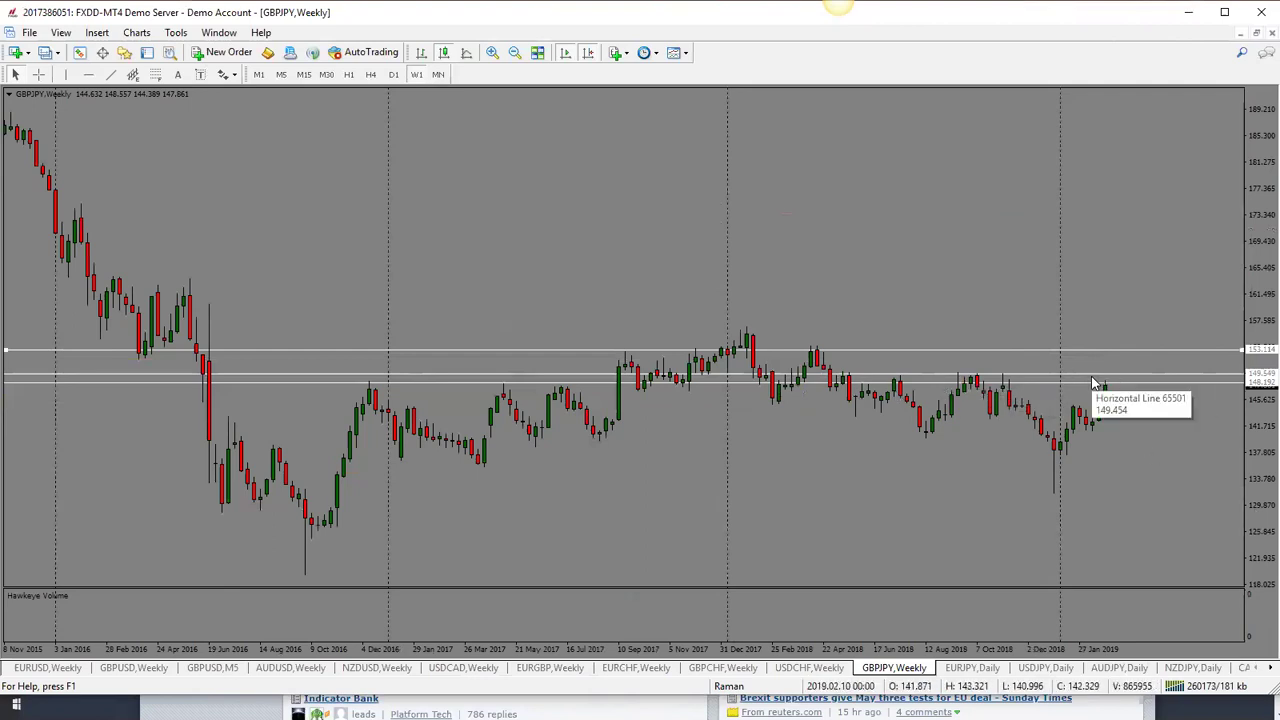
left_click_drag(1127, 381, 1131, 403)
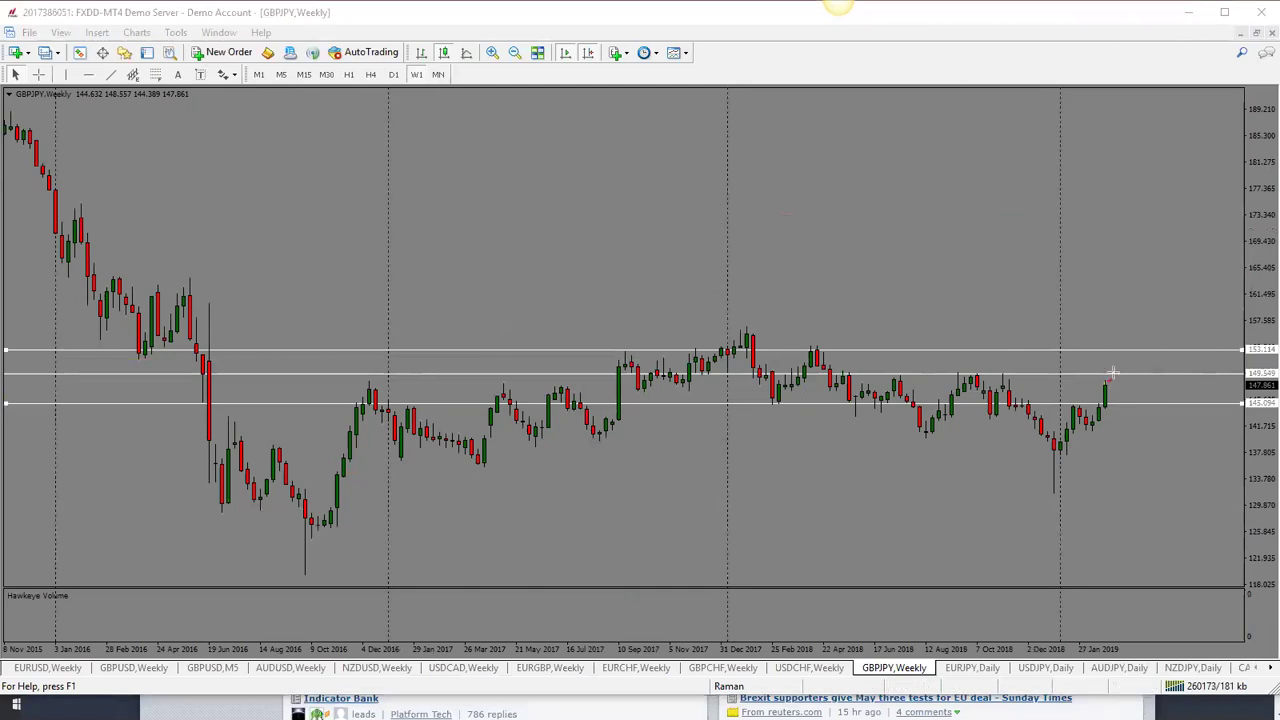
left_click_drag(1111, 375, 1126, 402)
key("Escape")
left_click_drag(1105, 385, 1114, 351)
key("e")
Switch the EURJPY chart to the weekly timeframe, dismiss the licence notice, and raise the yellow line at 124.138 to 129.262
left_click(972, 667)
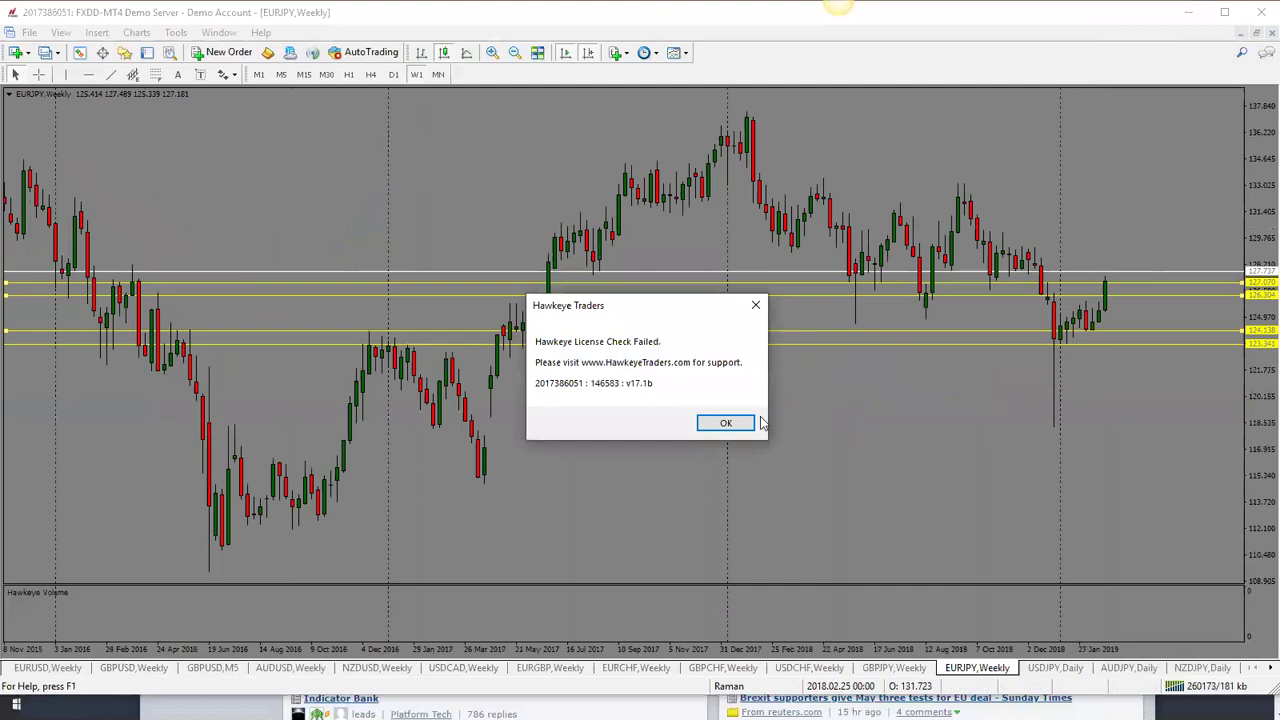
left_click(725, 424)
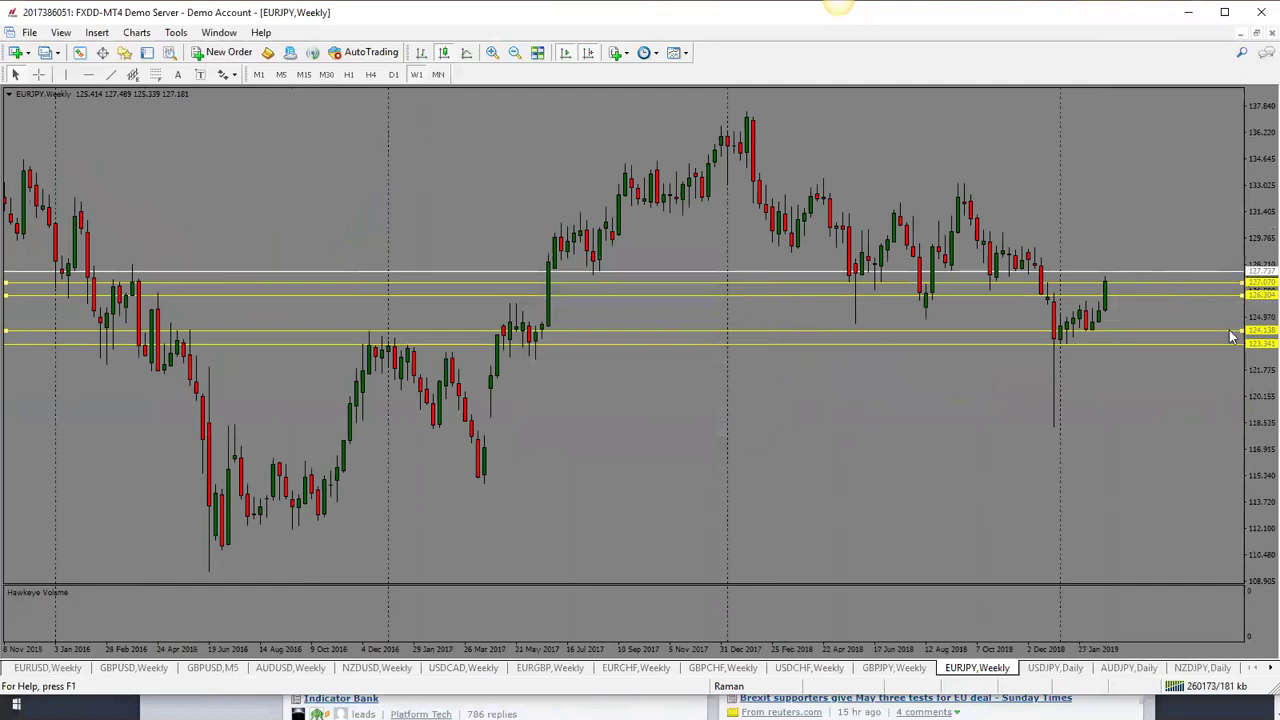
left_click_drag(1232, 331, 1208, 246)
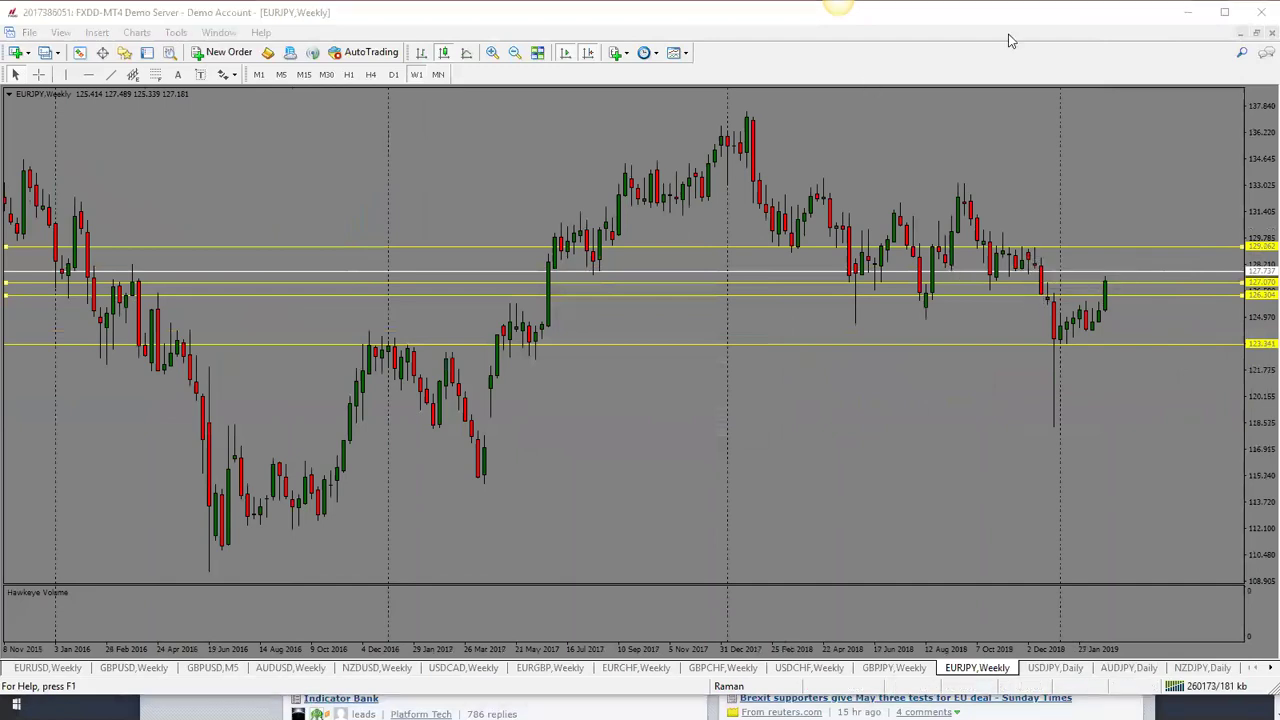
Sketch EURJPY's resistance along the white line, its earlier drop and possible paths down and up from the latest candle, and erase them
left_click_drag(992, 270, 1110, 276)
left_click_drag(1192, 278, 1248, 272)
left_click_drag(1033, 246, 1056, 338)
mouse_move(1105, 285)
left_mouse_down()
mouse_move(1117, 268)
mouse_move(1143, 331)
left_mouse_up()
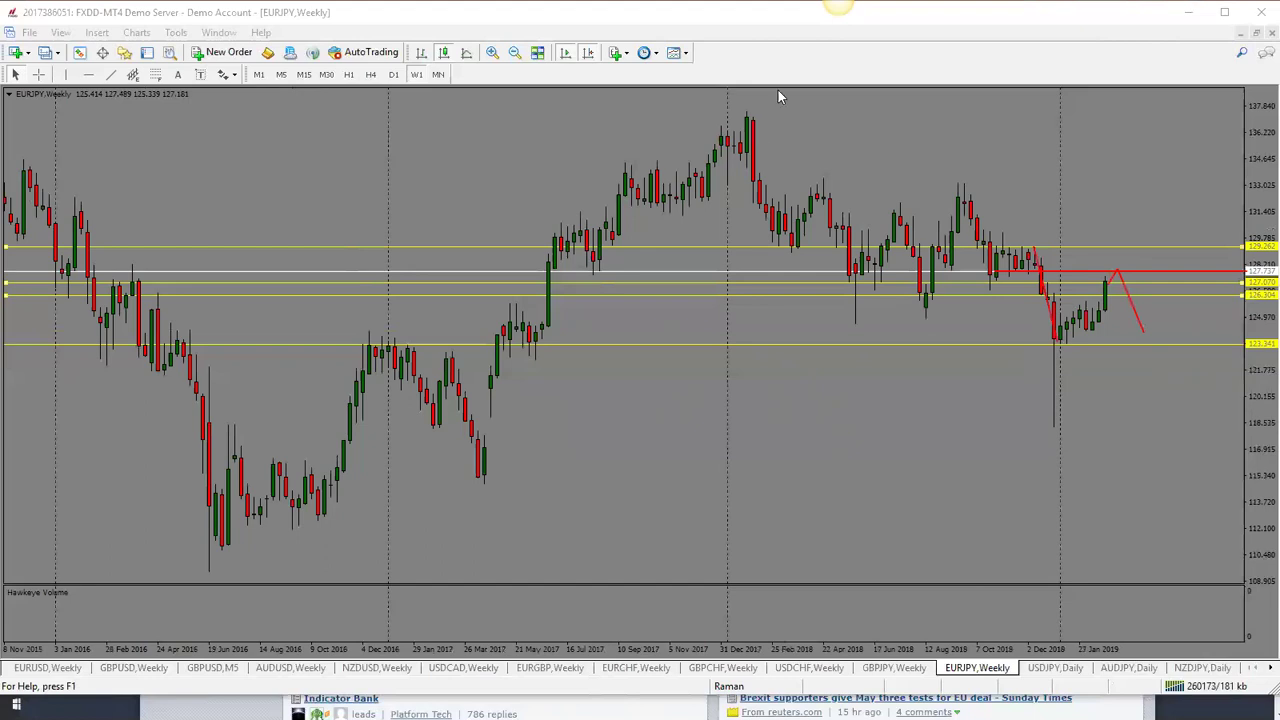
key("BackSpace")
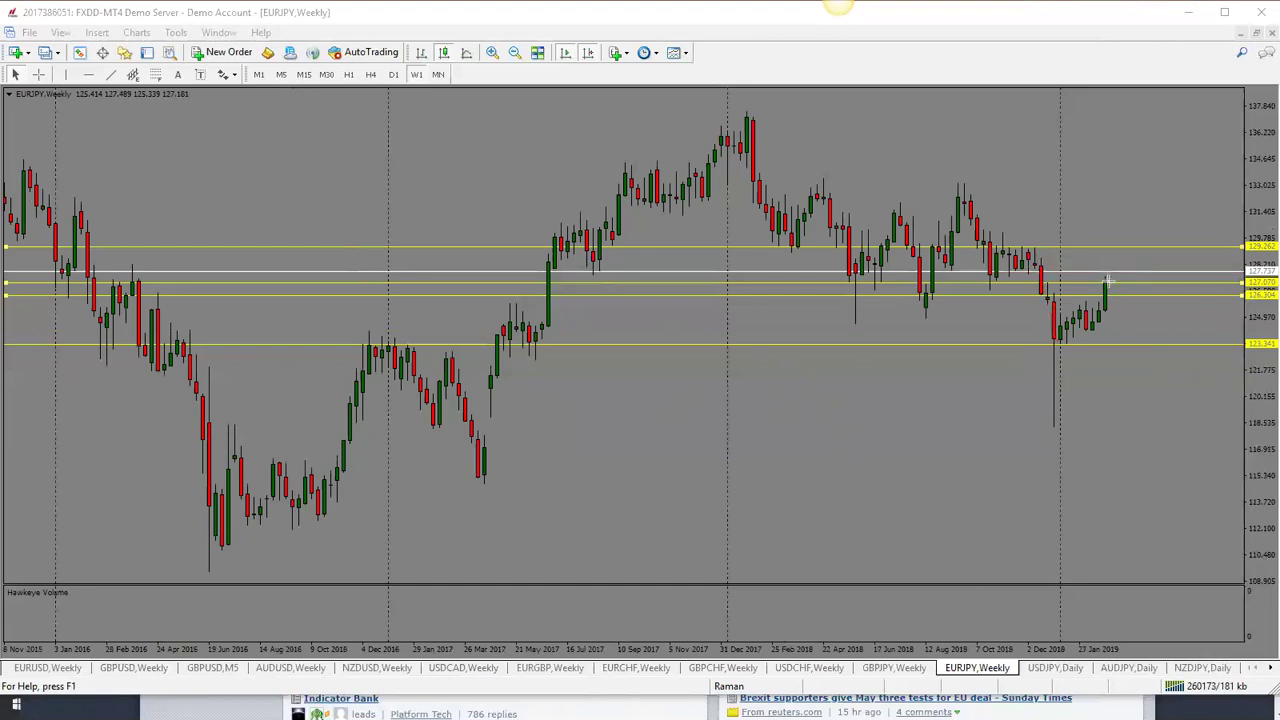
left_click_drag(1106, 268, 1116, 250)
key("BackSpace")
Switch the USDJPY chart to the weekly timeframe, dismiss the licence notice, and raise the lowest white line to 114.123
left_click(1058, 669)
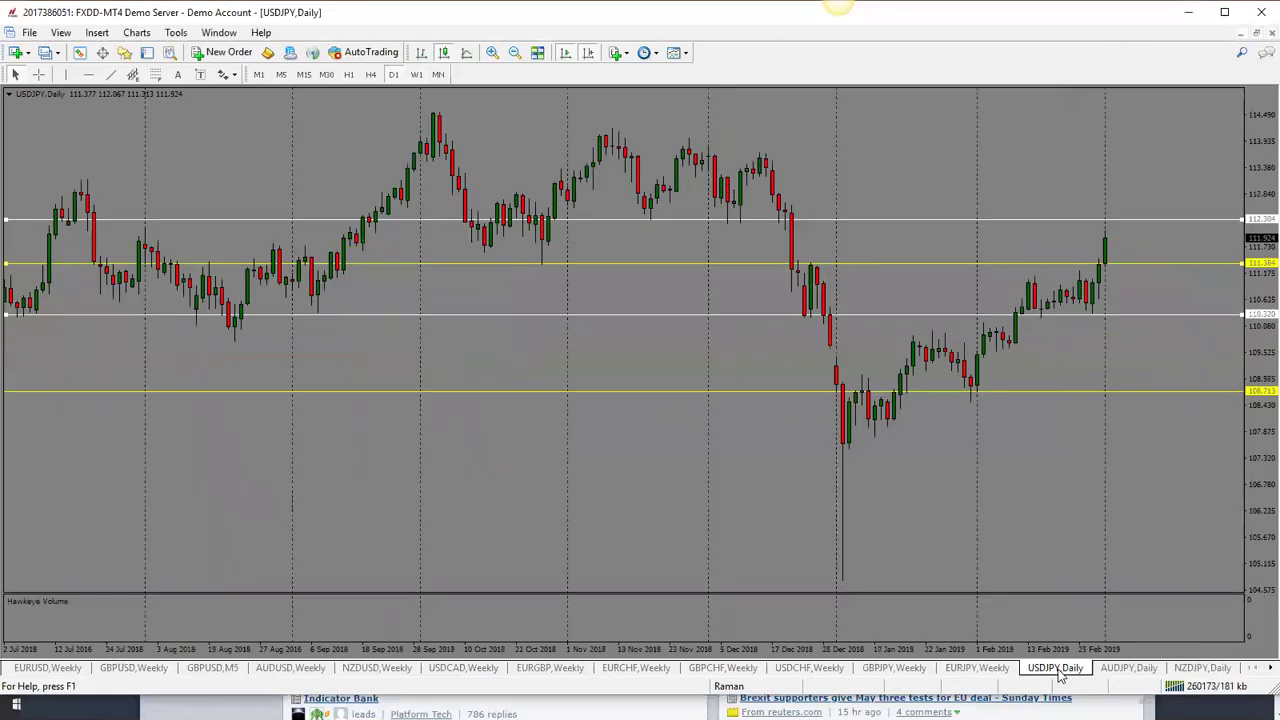
left_click(417, 76)
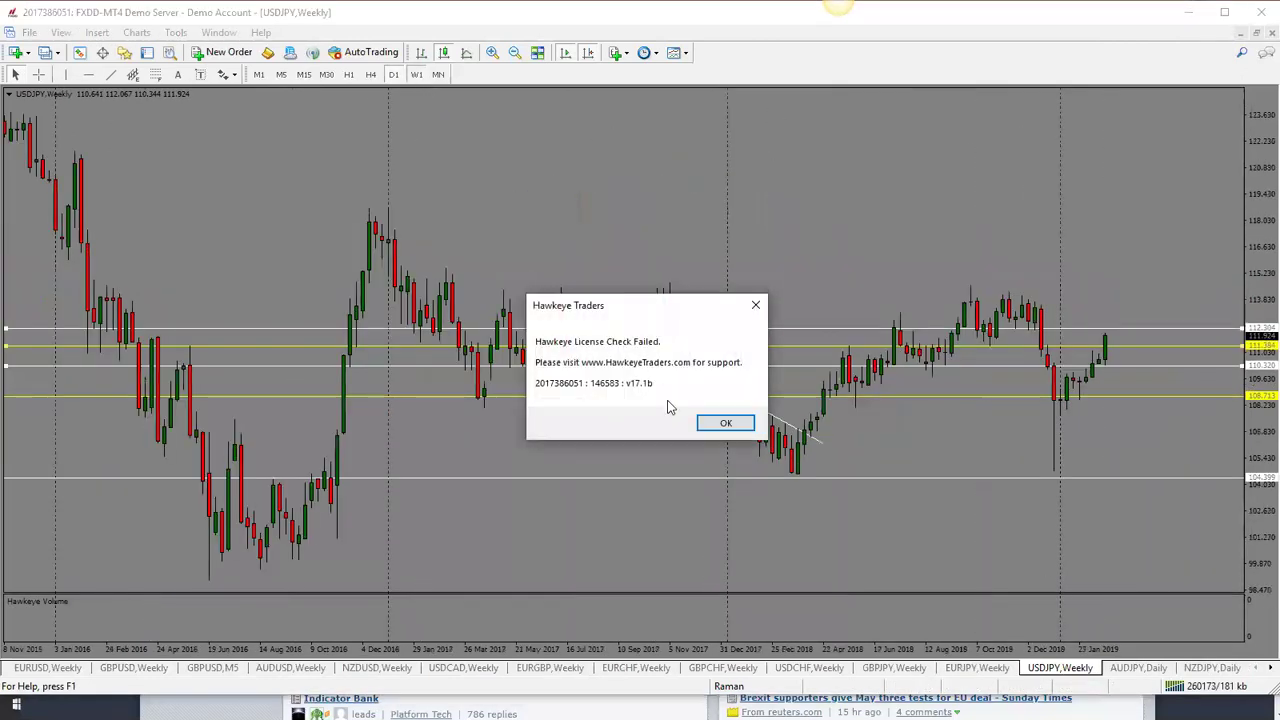
left_click(726, 424)
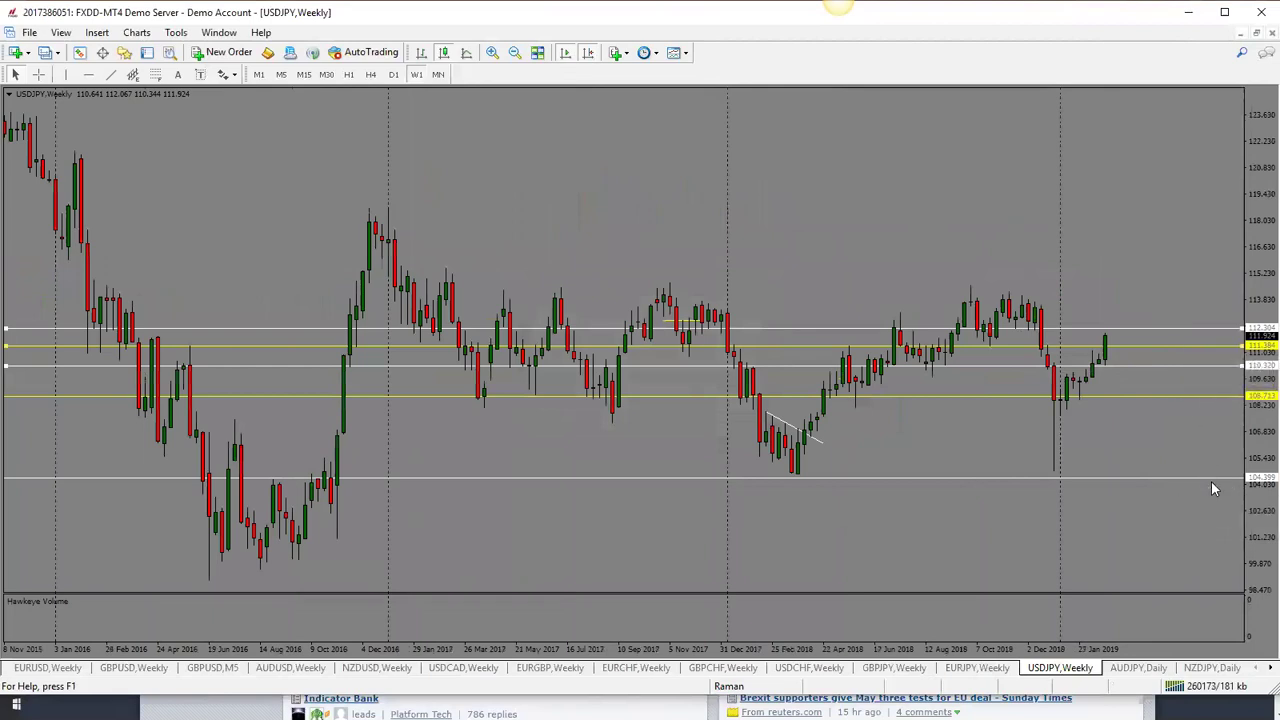
left_click_drag(1209, 476, 1135, 294)
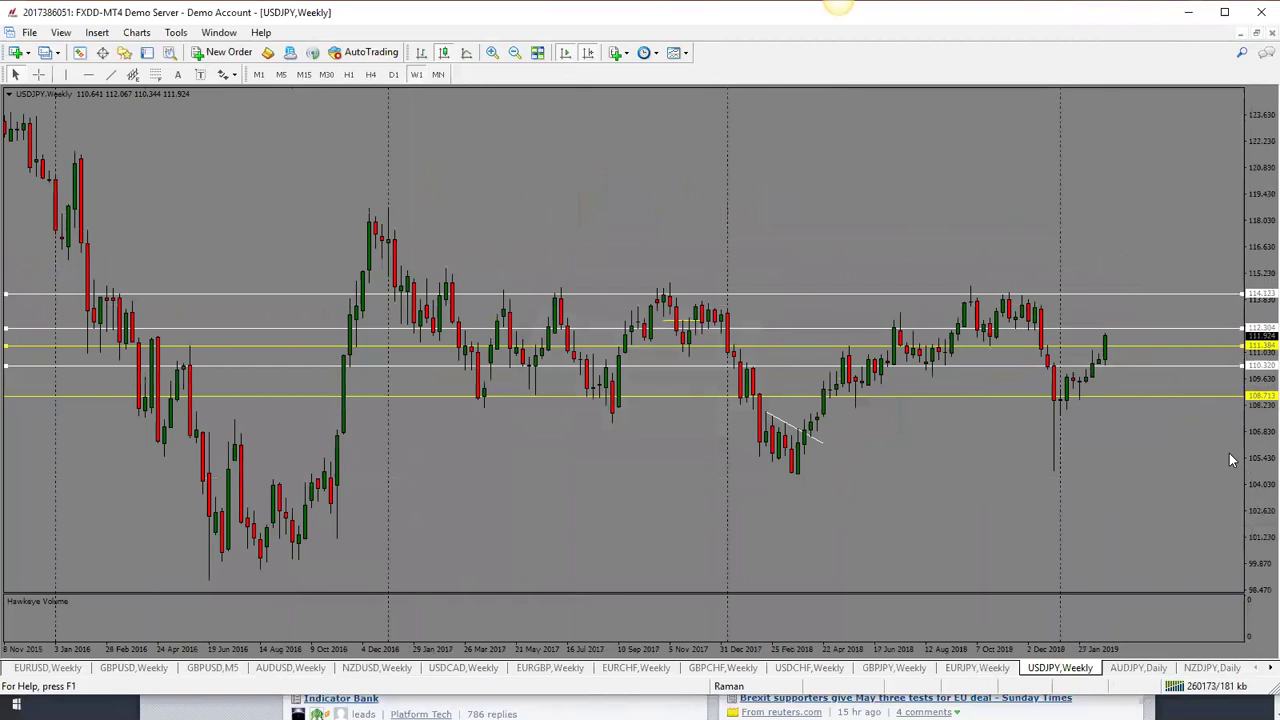
Switch the AUDJPY chart to the weekly timeframe, dismiss the licence notice, and lower the bottom yellow line to 77.514
left_click(1129, 671)
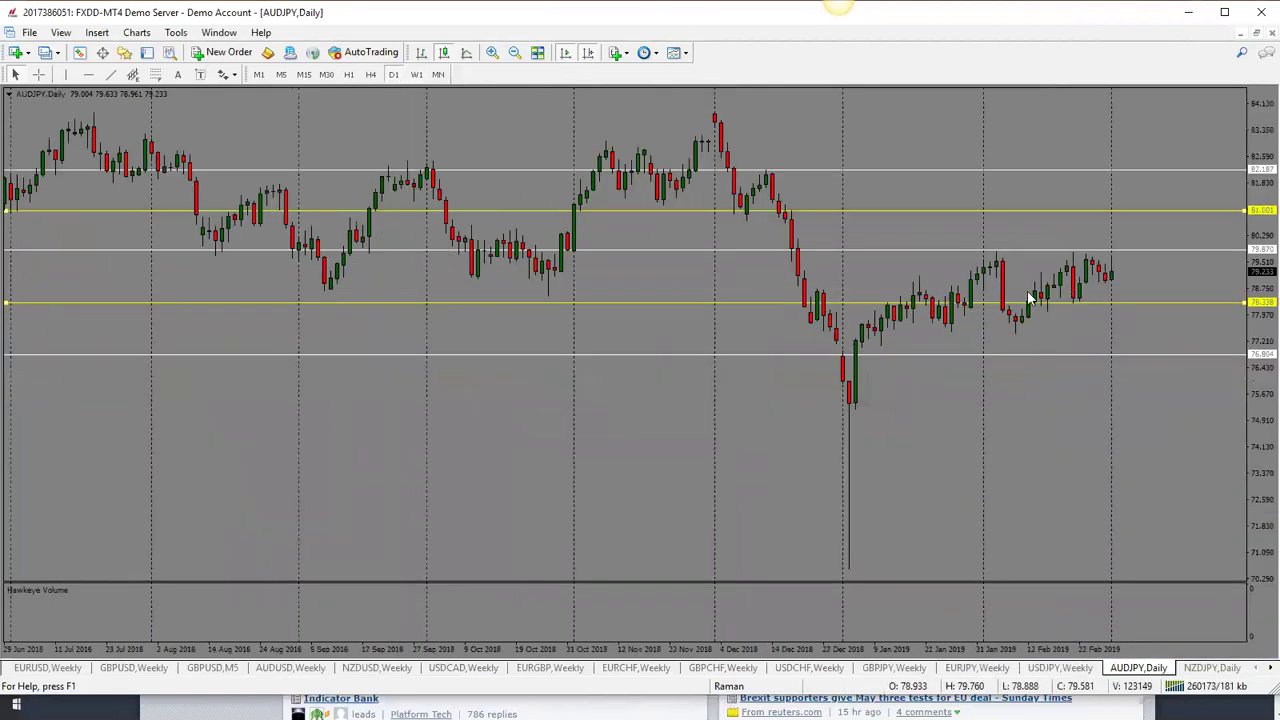
left_click(416, 74)
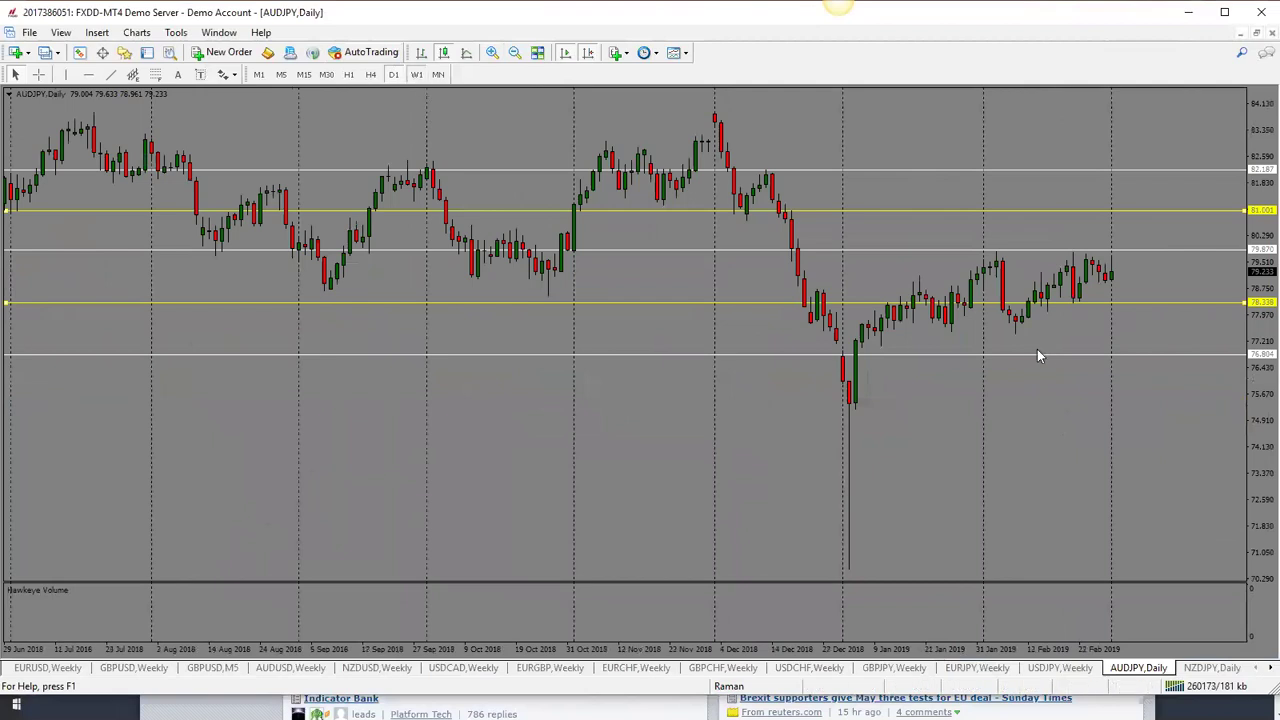
left_click(726, 423)
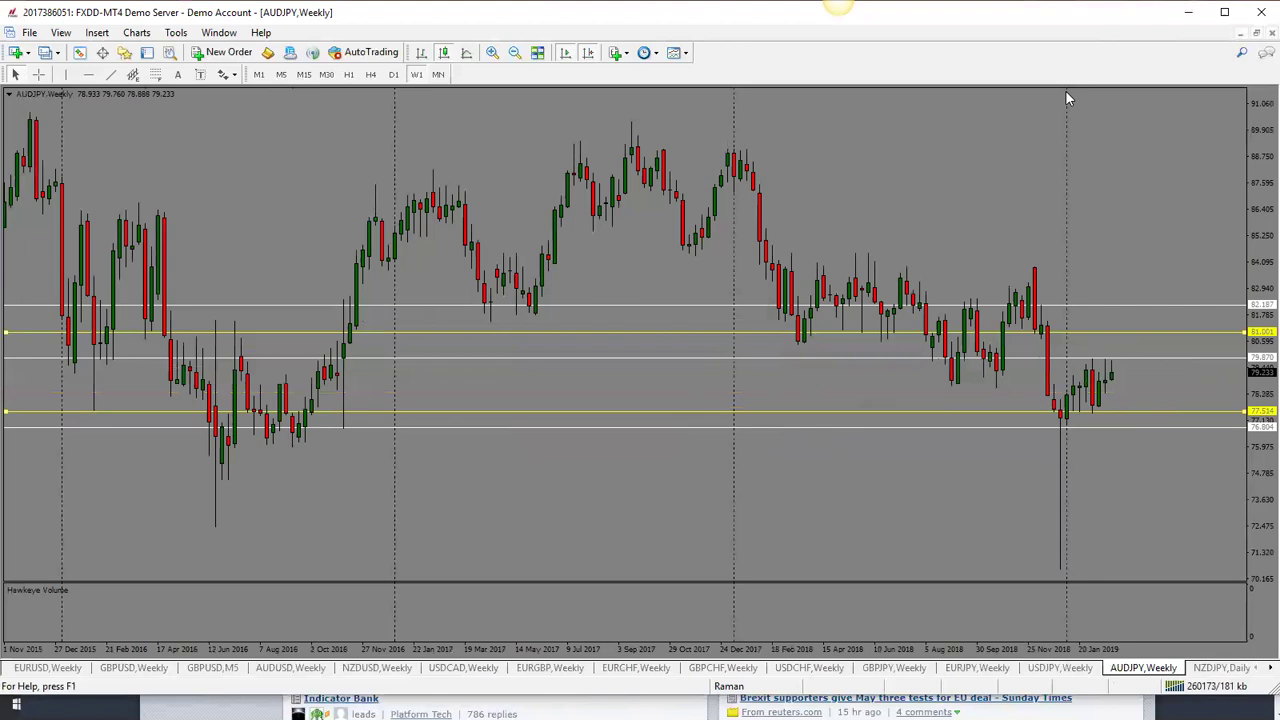
Sketch AUDJPY's possible drop from the 79.870 line and possible rise to the upper yellow line, erasing each sketch
mouse_move(1110, 372)
left_mouse_down()
mouse_move(1122, 358)
mouse_move(1140, 406)
left_mouse_up()
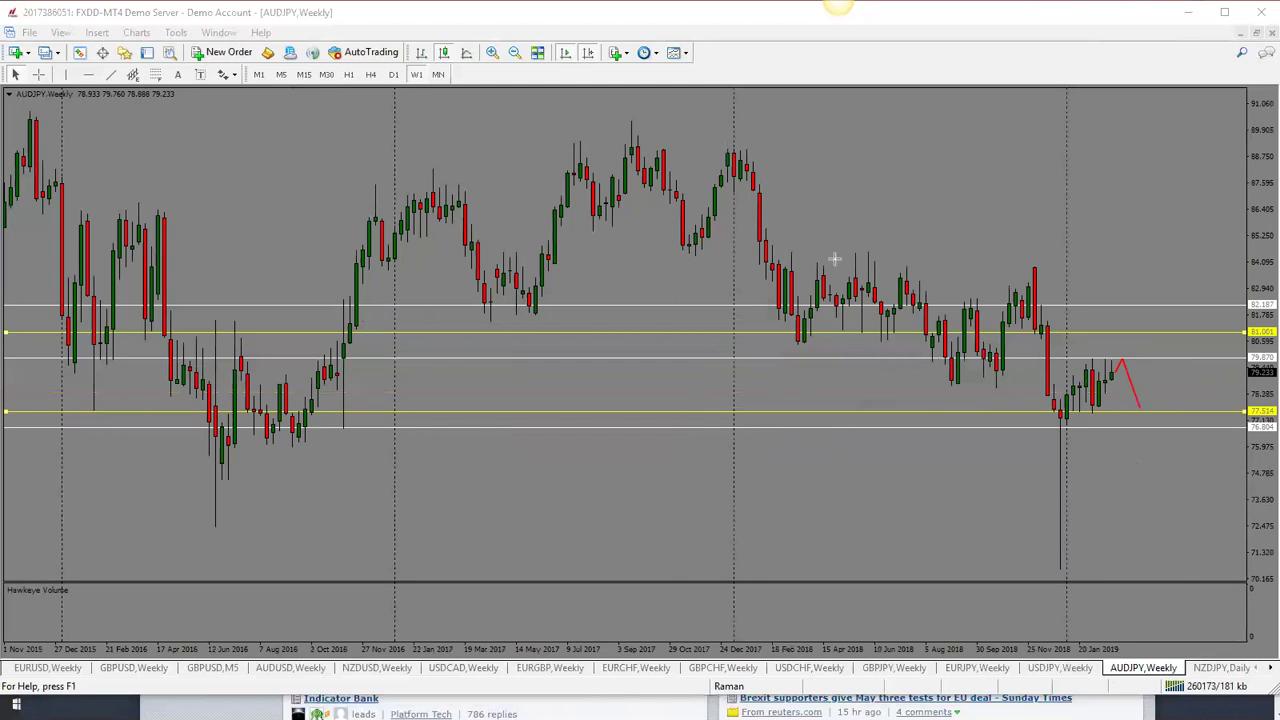
key("BackSpace")
mouse_move(1111, 372)
left_mouse_down()
mouse_move(1117, 350)
mouse_move(1128, 360)
mouse_move(1128, 328)
left_mouse_up()
key("ctrl+z")
Switch the NZDJPY chart to the weekly timeframe, dismiss the licence notice, and raise the lower white line to 76.414
left_click(1220, 668)
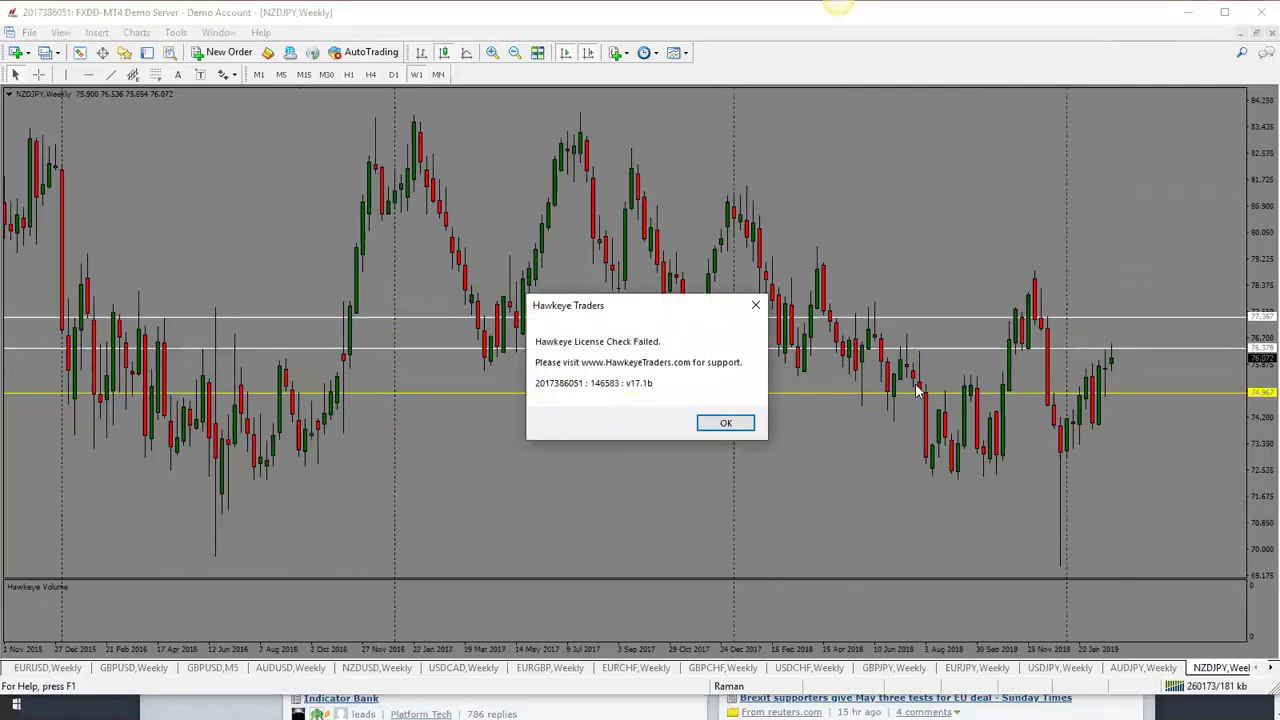
left_click(727, 424)
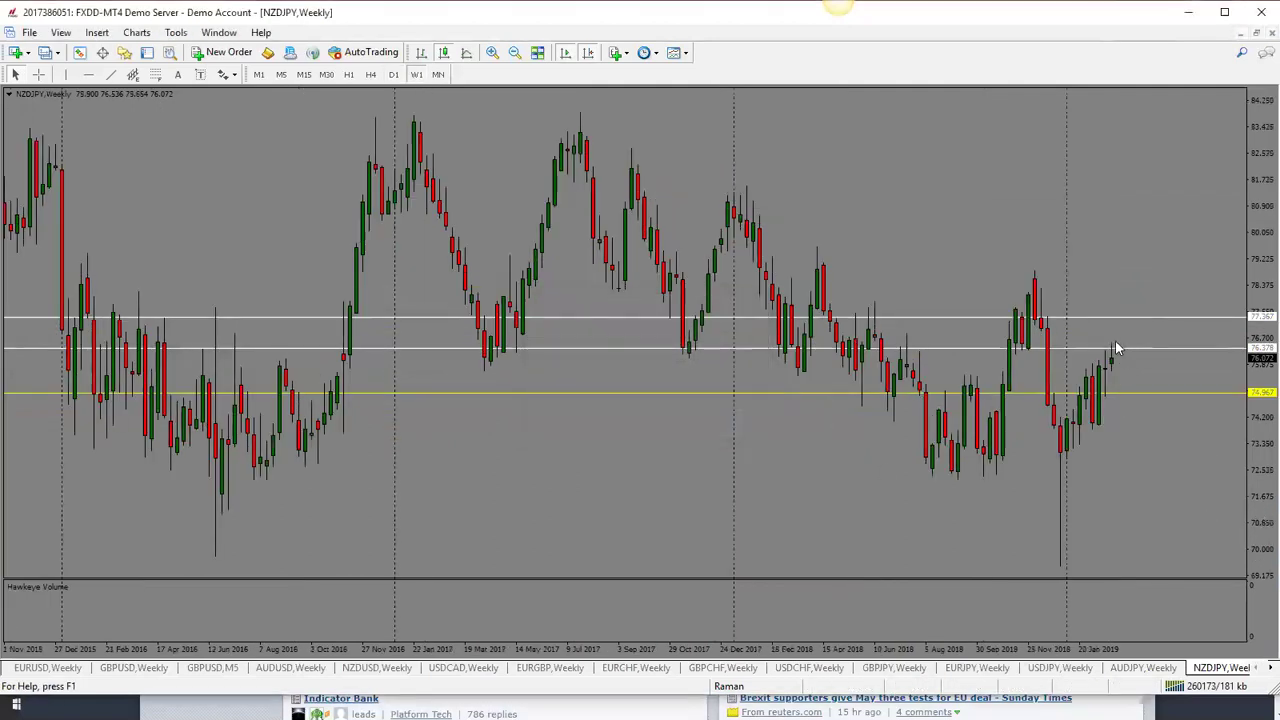
left_click_drag(1122, 357, 1121, 347)
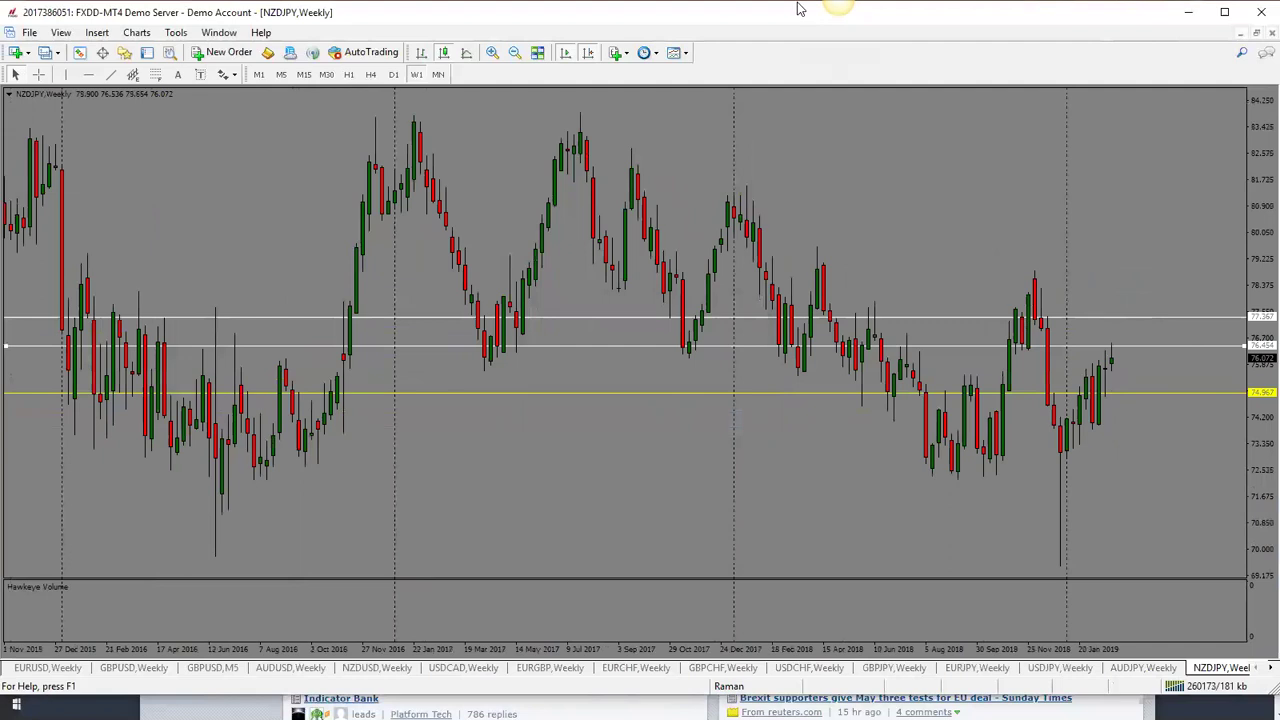
Sketch NZDJPY's possible drop toward the yellow 74.967 line and possible rise to the upper white 77.367 line, then erase the sketches
mouse_move(1112, 362)
left_mouse_down()
mouse_move(1124, 349)
mouse_move(1132, 382)
left_mouse_up()
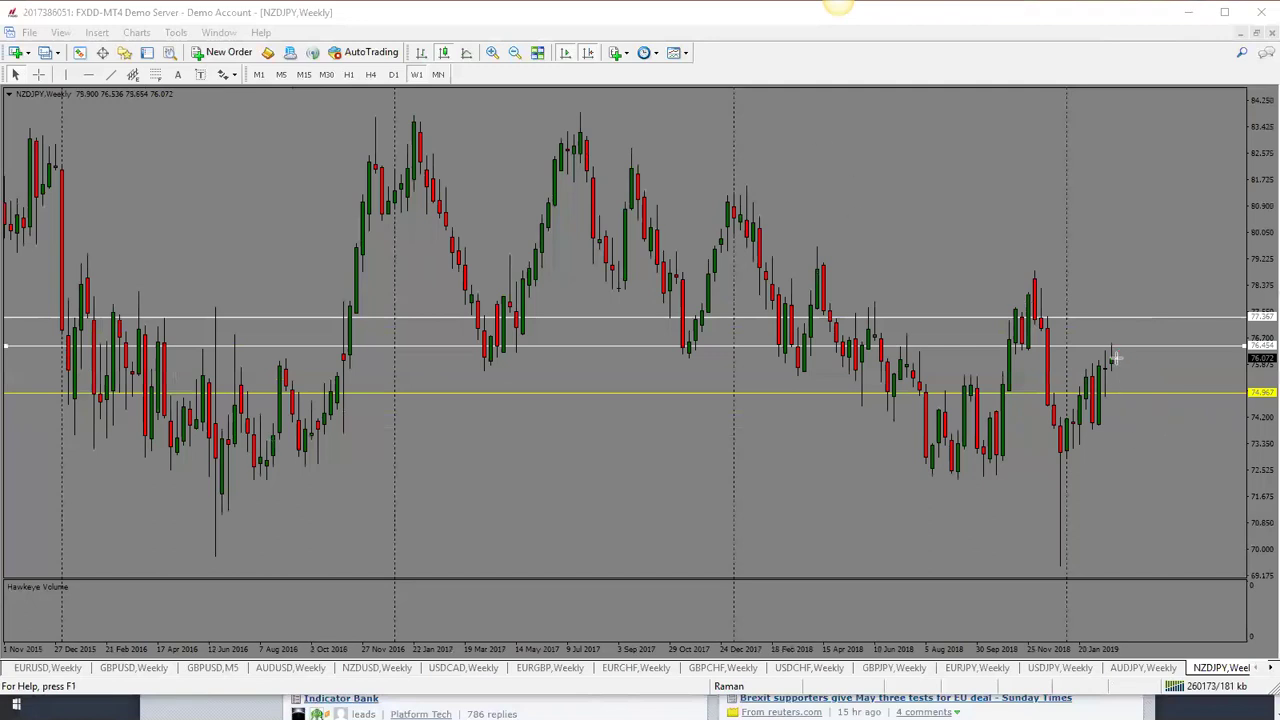
left_click_drag(1113, 355, 1132, 316)
key("Escape")
Bring up the CADJPY chart and switch it to the weekly timeframe
left_click(1260, 669)
left_click(1260, 669)
left_click(1260, 669)
left_click(1260, 669)
left_click(1260, 669)
left_click(900, 668)
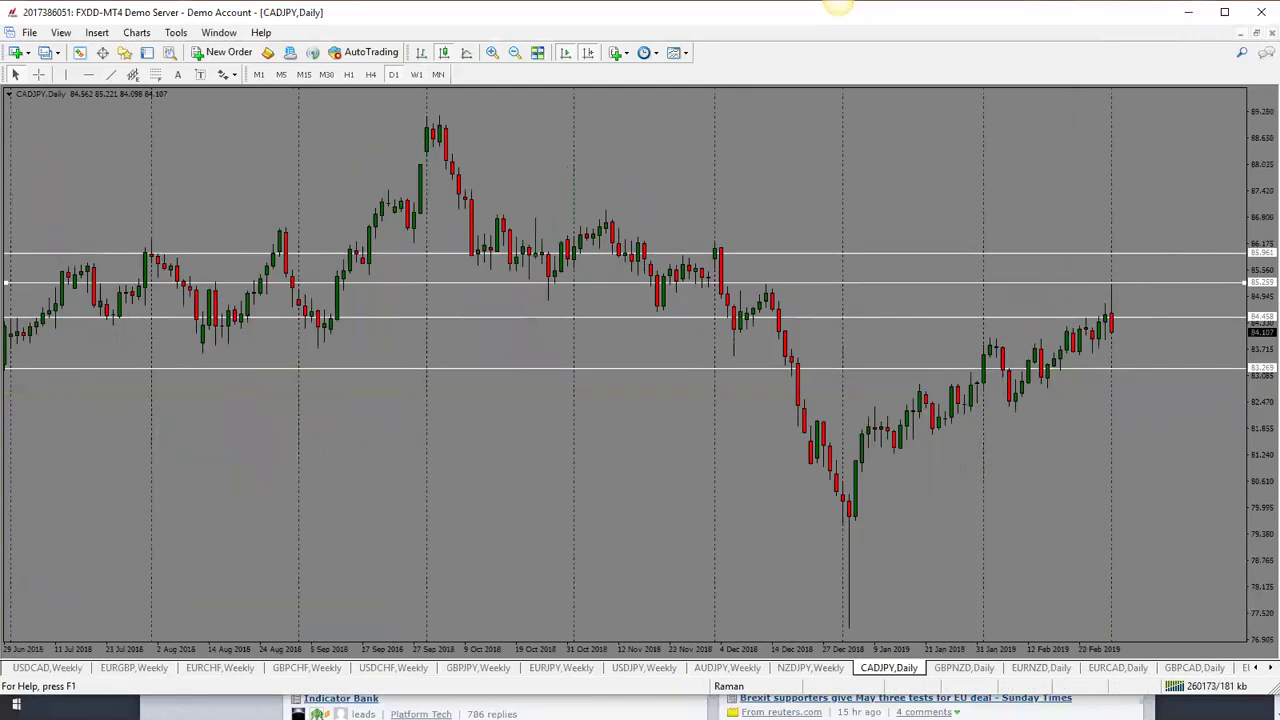
left_click(416, 74)
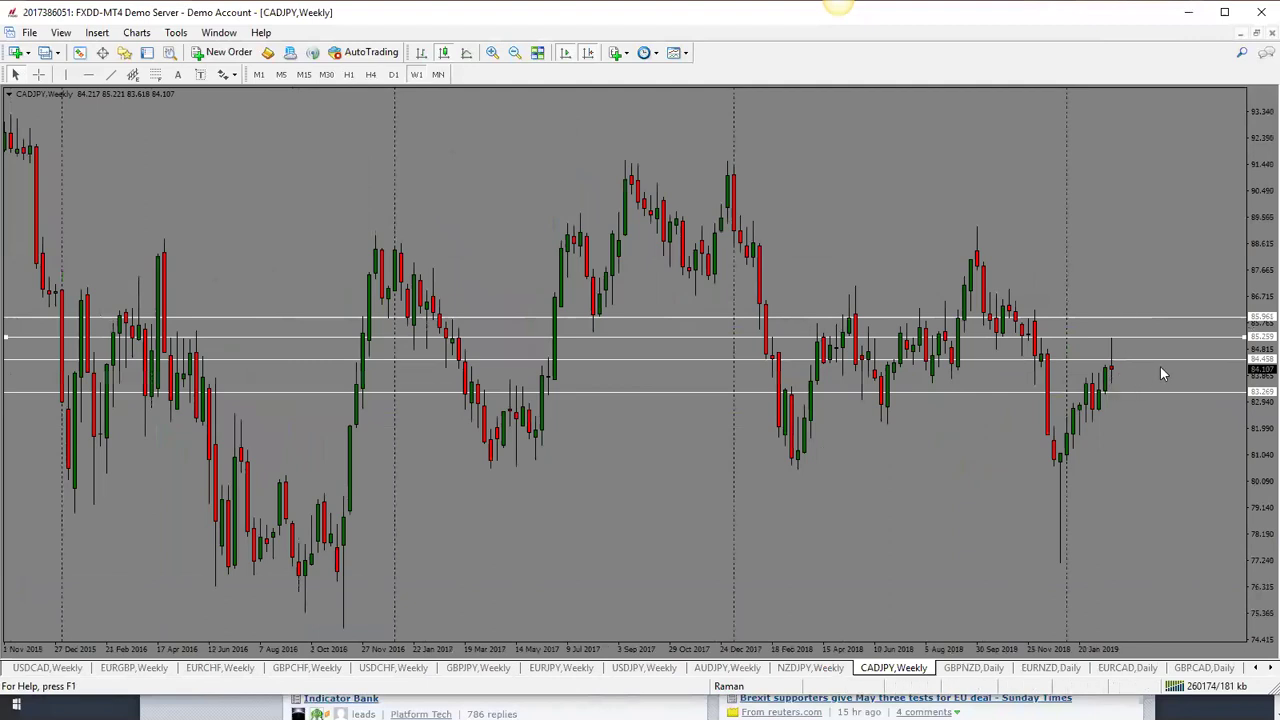
Raise CADJPY's 84.458 line to 84.680, then sketch a possible rise to it and drop to the lowest line, erasing the sketch
left_click_drag(1161, 362, 1158, 353)
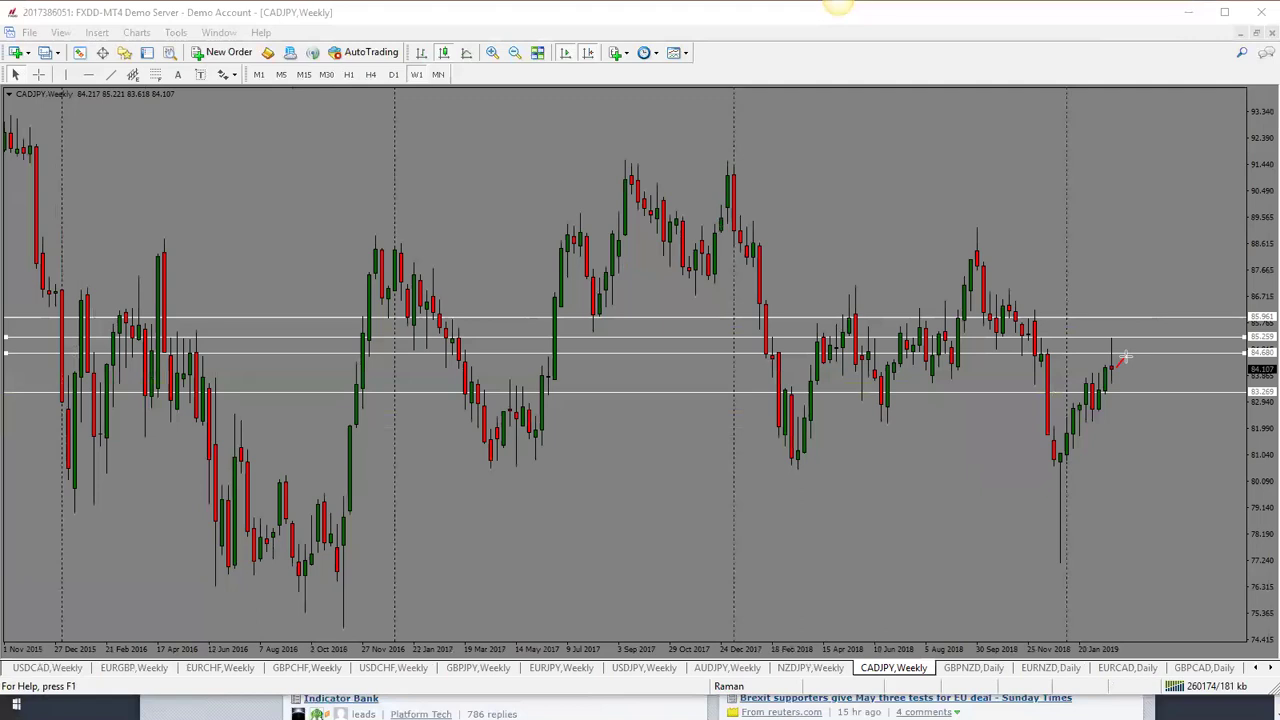
left_click_drag(1126, 355, 1140, 393)
key("Escape")
Bring up the XAUUSD chart and switch it to the weekly timeframe
left_click(1258, 669)
left_click(1258, 669)
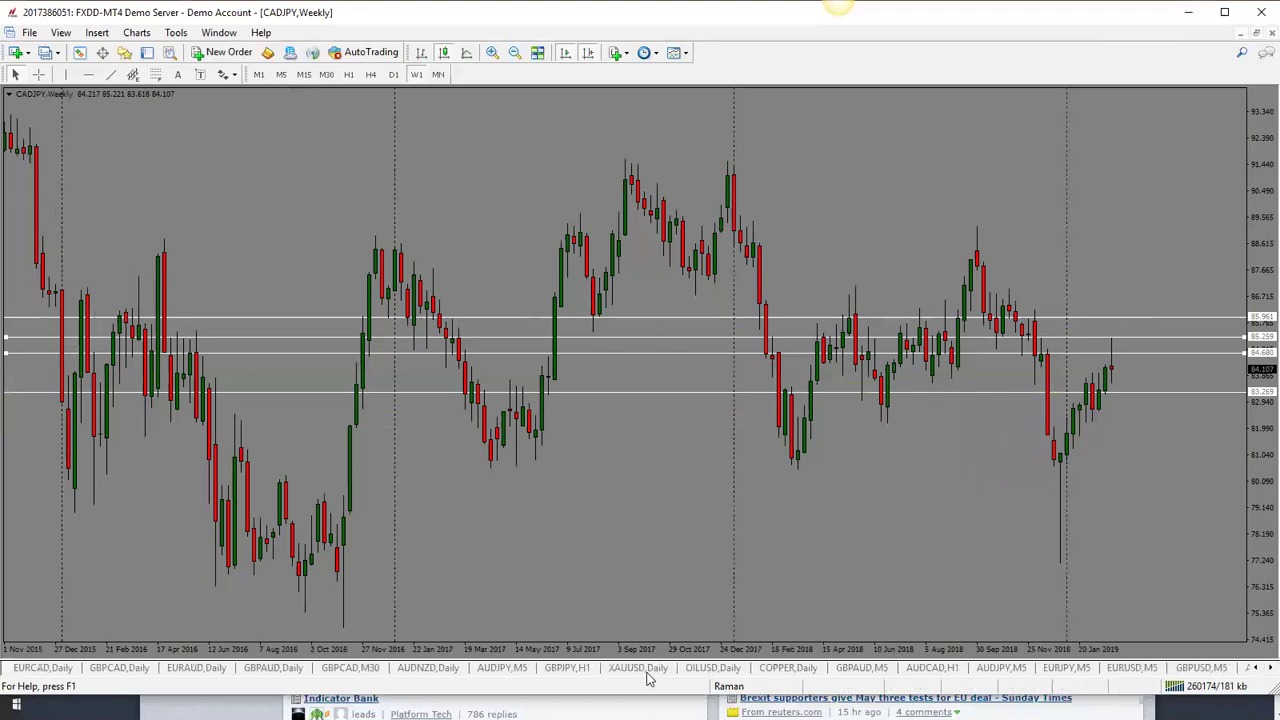
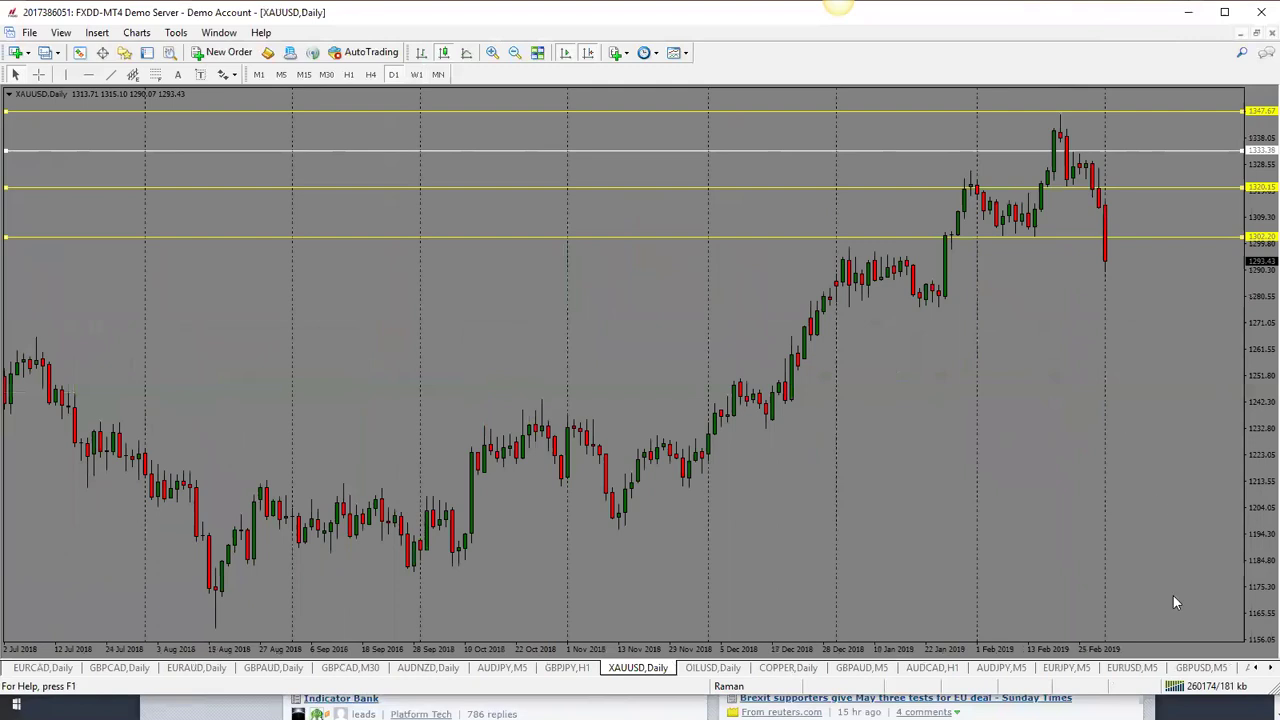
left_click(415, 75)
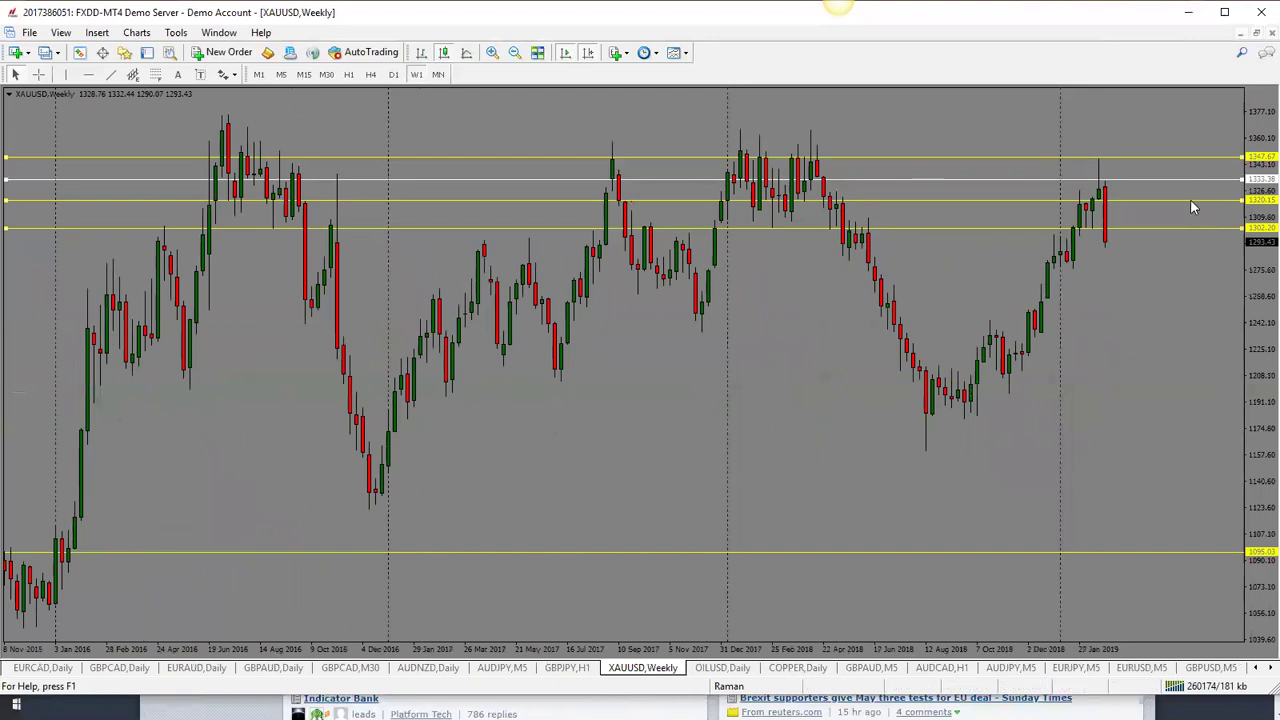
Lower XAUUSD's yellow 1320.15 line to 1277.17, then sketch a possible price drop to it and erase the sketch
left_click_drag(1193, 206, 1210, 273)
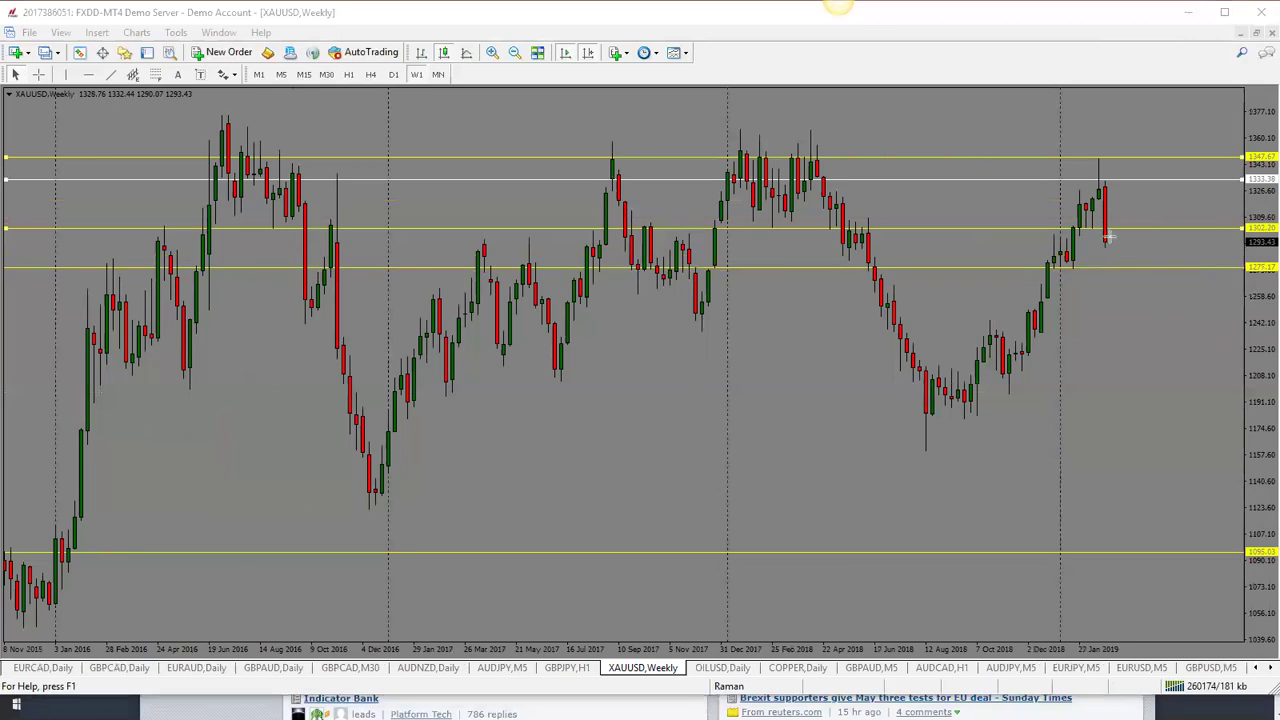
left_click_drag(1116, 234, 1134, 268)
key("Escape")
Lower XAUUSD's white line to 1261.34 and delete the yellow line at 1095.03
left_click_drag(1211, 180, 1221, 292)
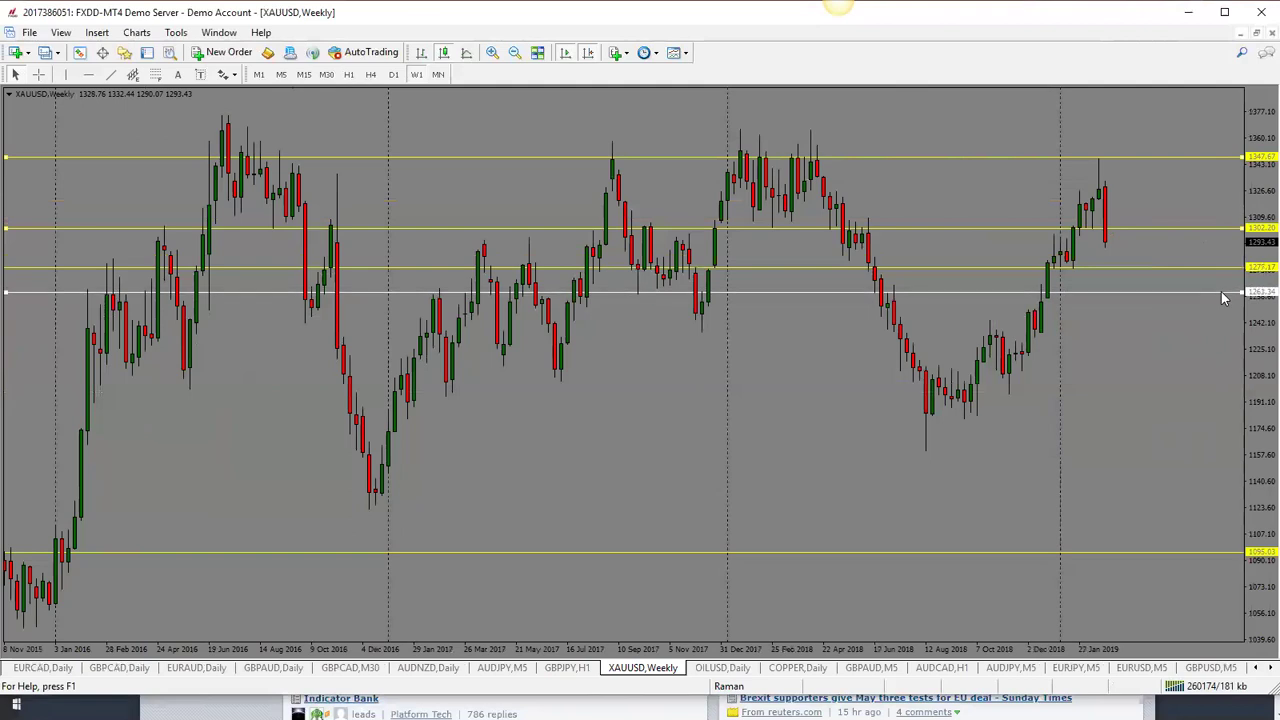
double_click(1202, 552)
key("Delete")
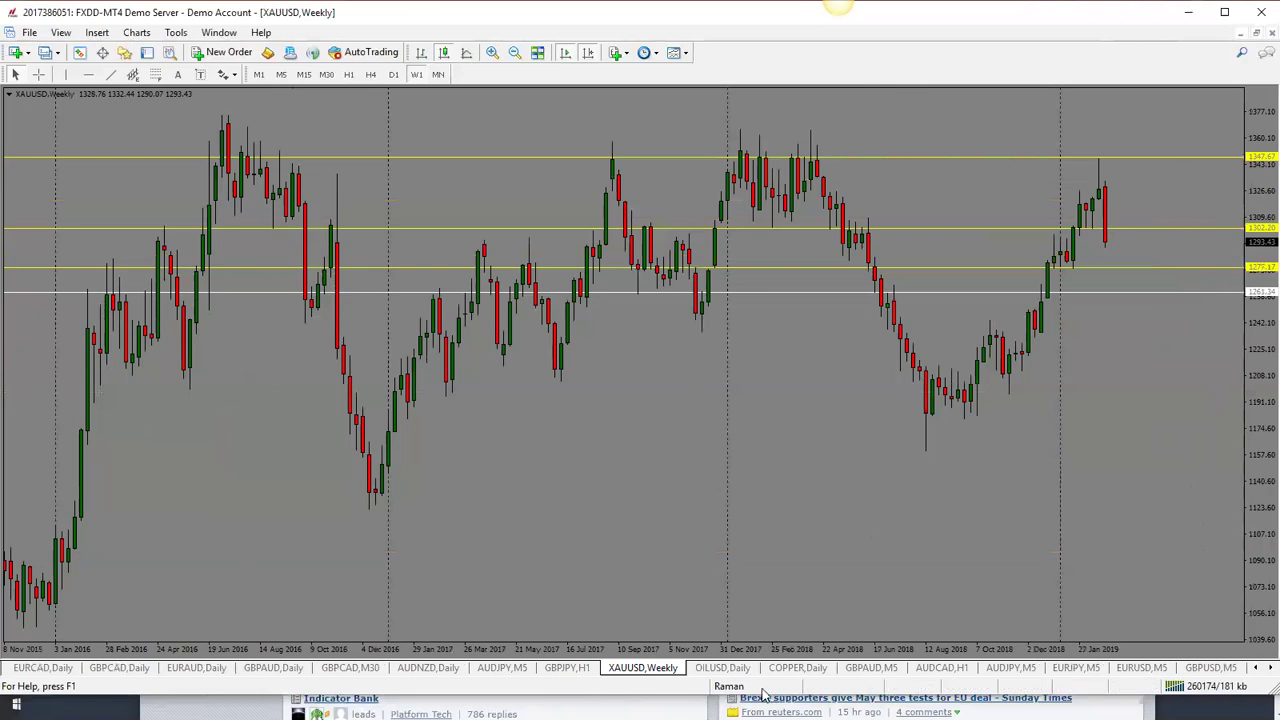
Switch the OILUSD chart to the weekly timeframe and deselect its horizontal lines
left_click(705, 667)
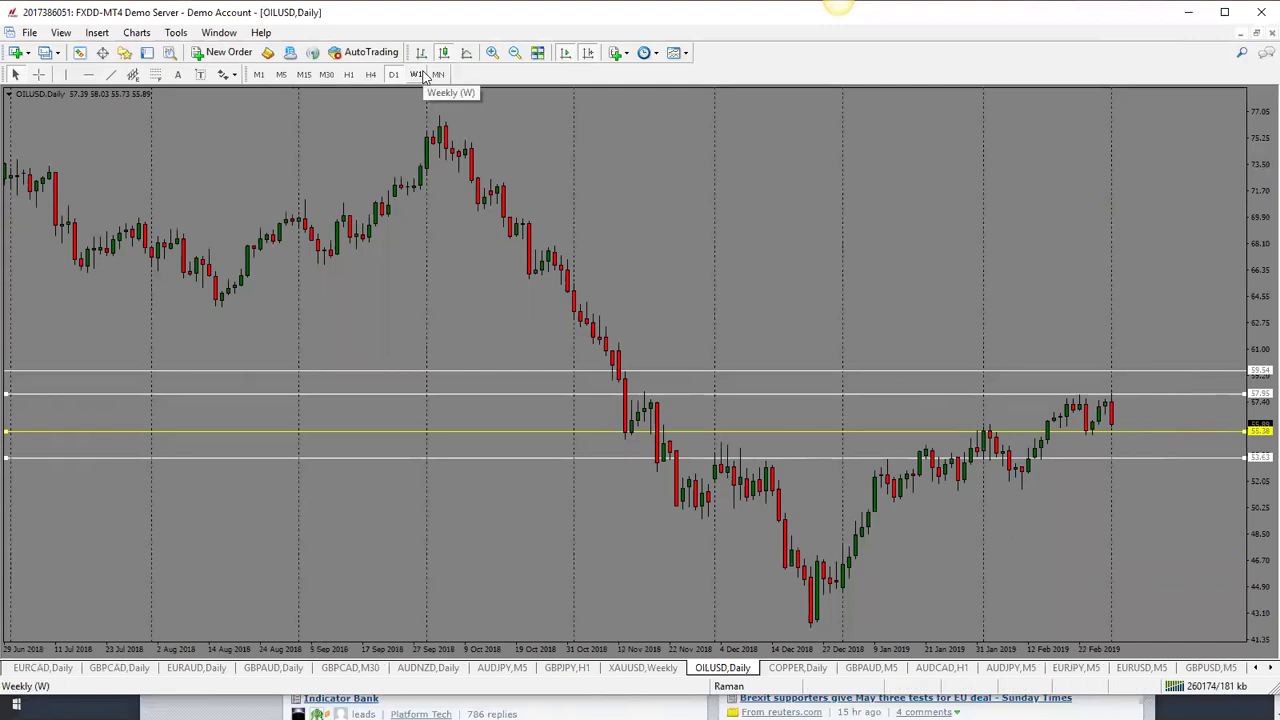
left_click(420, 76)
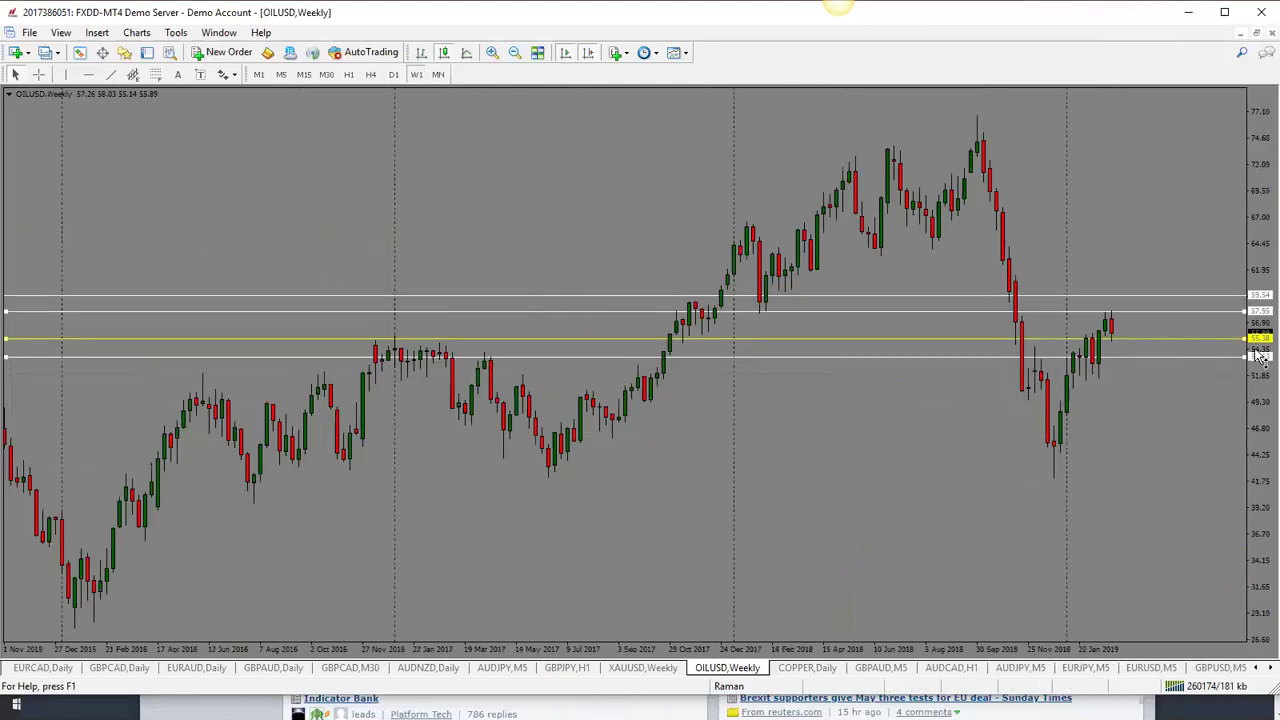
double_click(1203, 357)
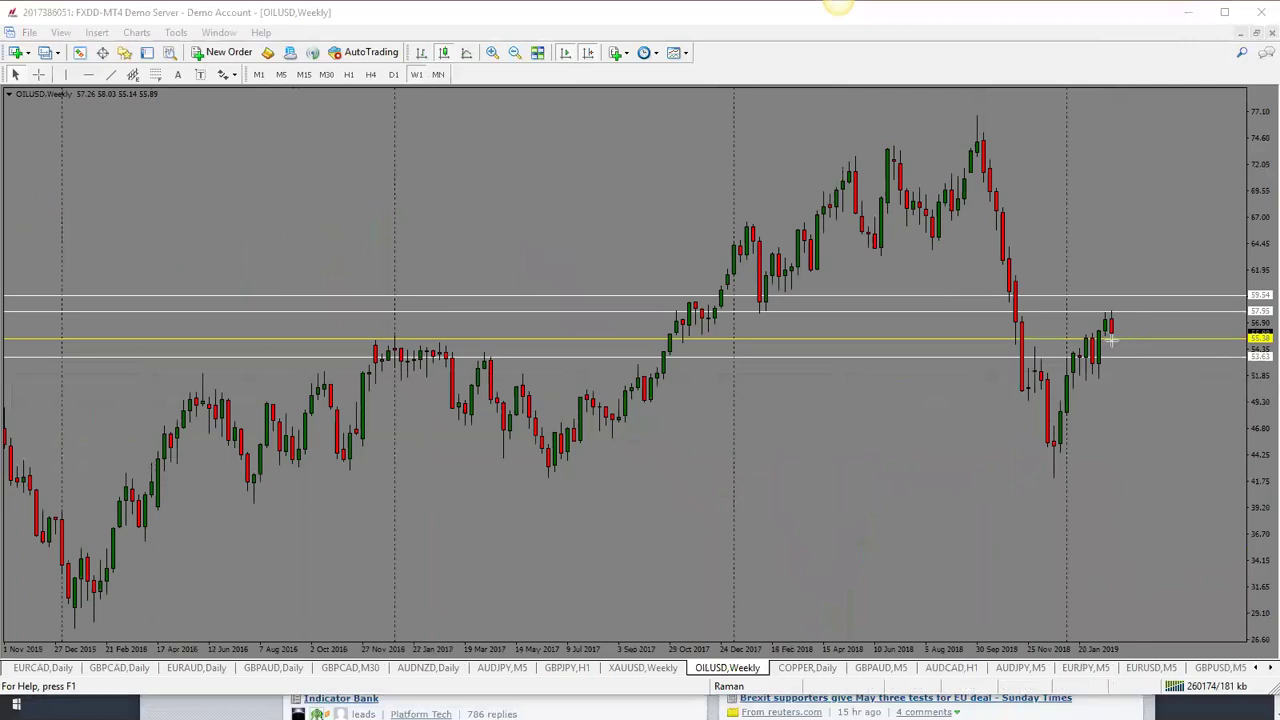
Sketch and erase OILUSD's possible drop to the 53.63 line, then move the top white line down to 51.40
left_click_drag(1120, 335, 1129, 357)
key("Escape")
left_click_drag(1160, 295, 1175, 380)
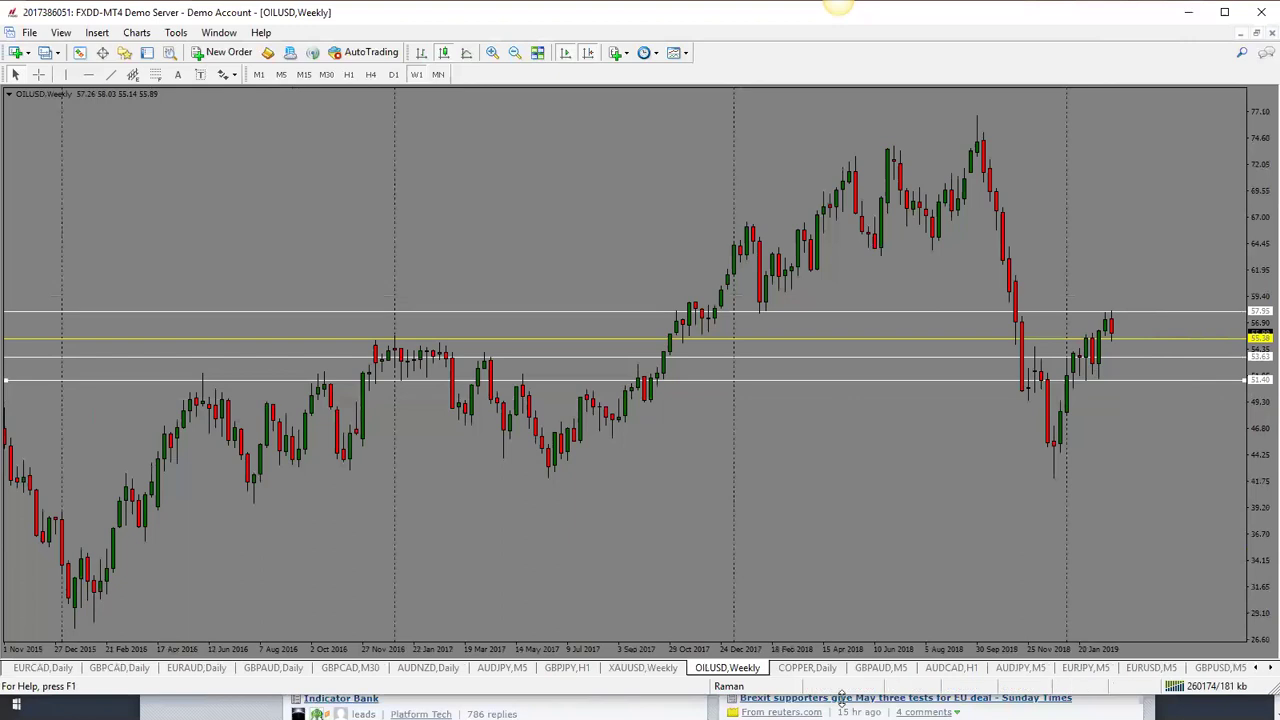
Switch the COPPER chart to the weekly timeframe and lower the yellow 2.936 line to 2.847
left_click(807, 668)
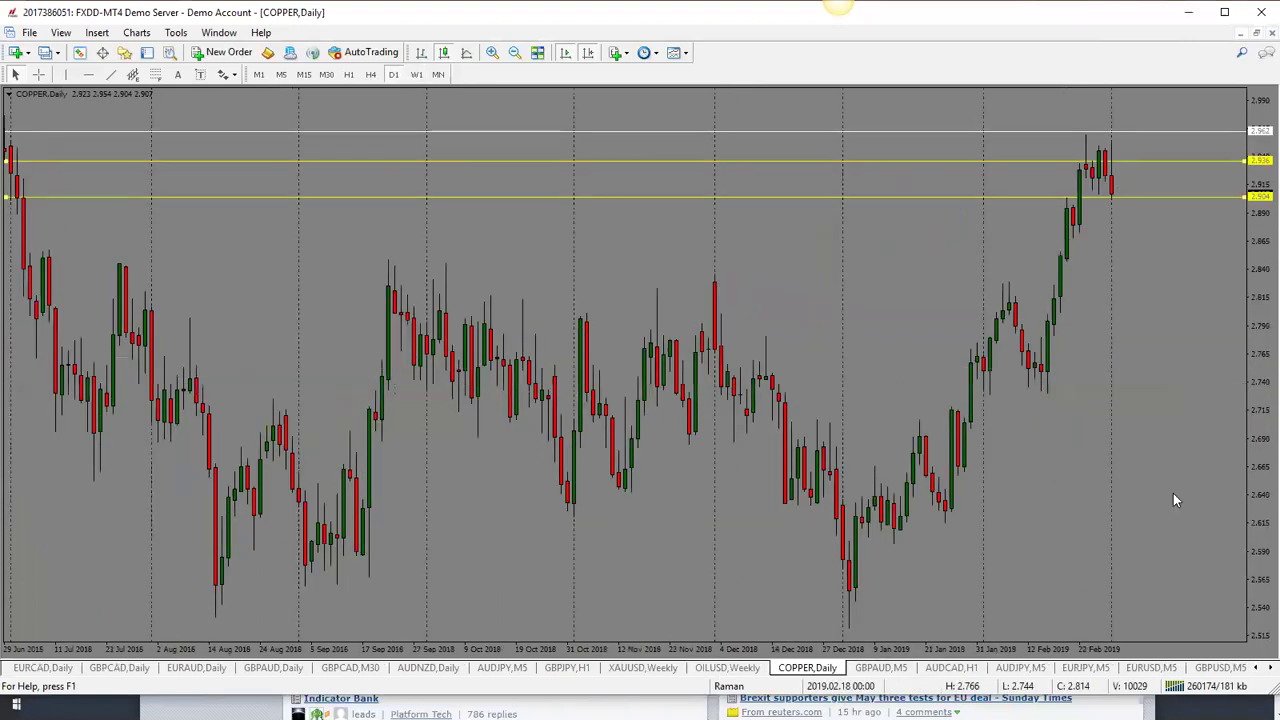
left_click(411, 77)
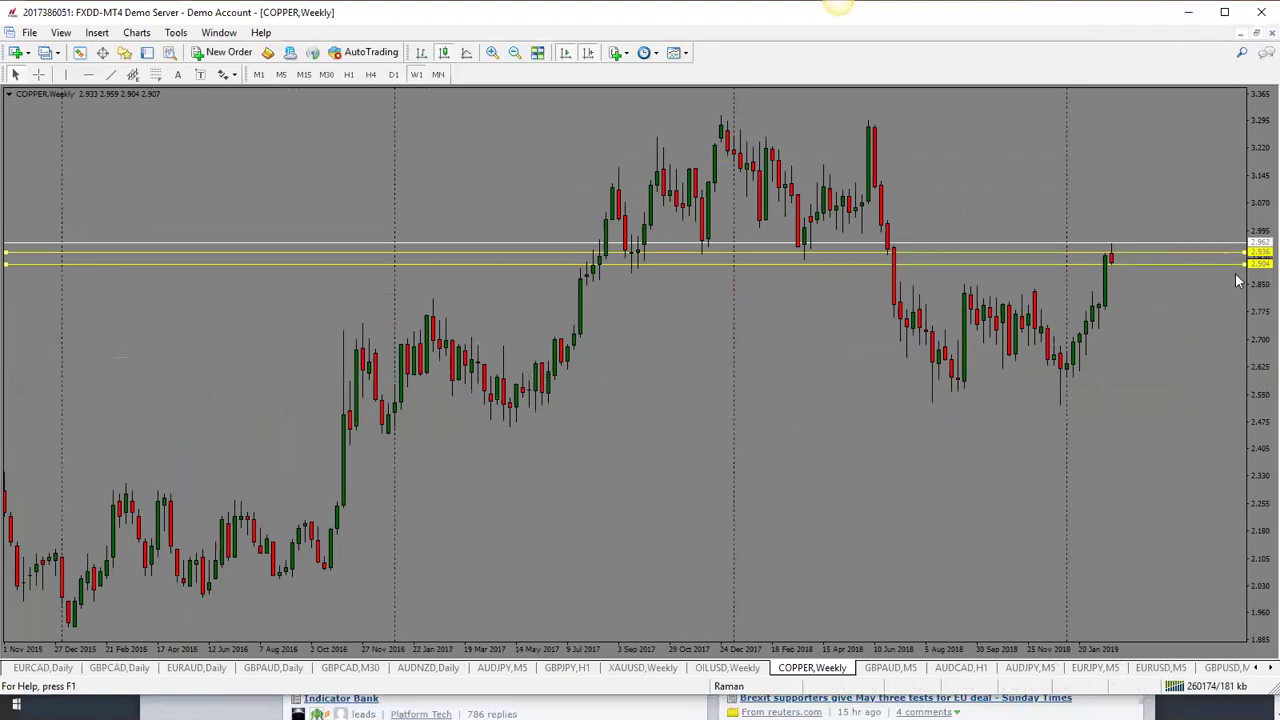
left_click_drag(1227, 262, 1232, 286)
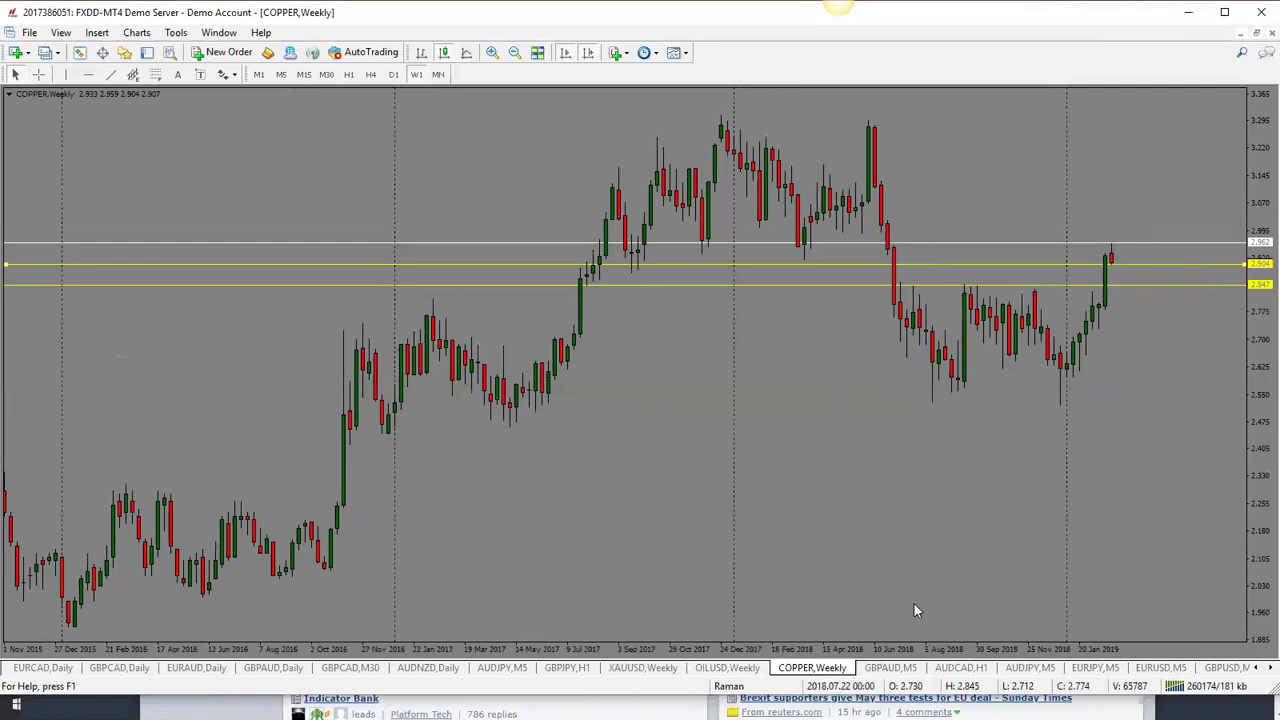
Bring up the XAGUSD chart and switch it to the weekly timeframe
left_click(1258, 673)
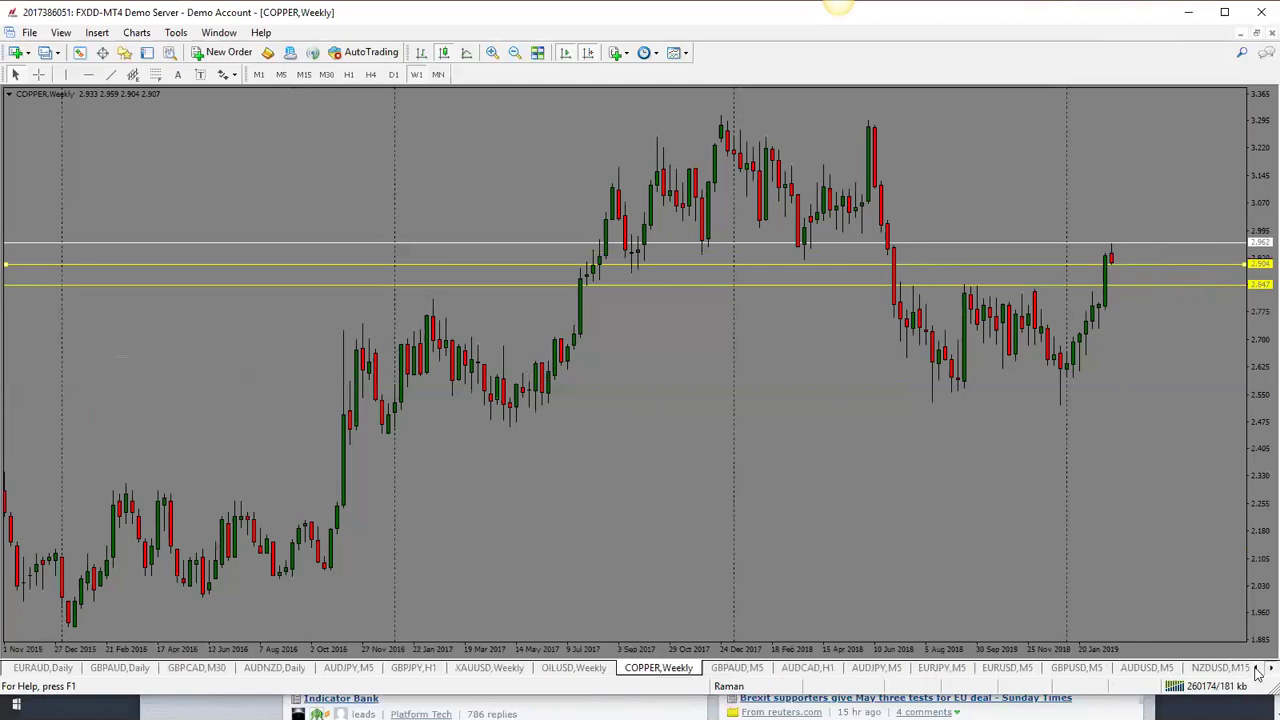
left_click_drag(1258, 673, 1258, 673)
left_click(888, 668)
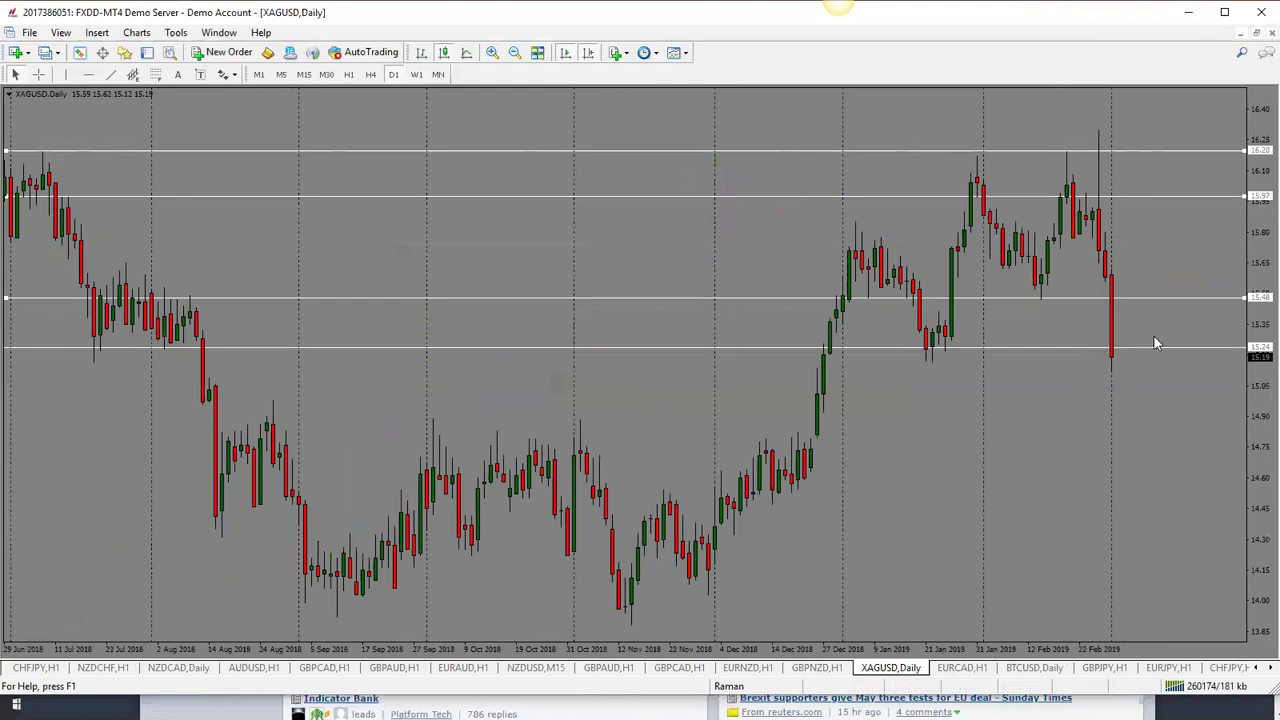
left_click(416, 74)
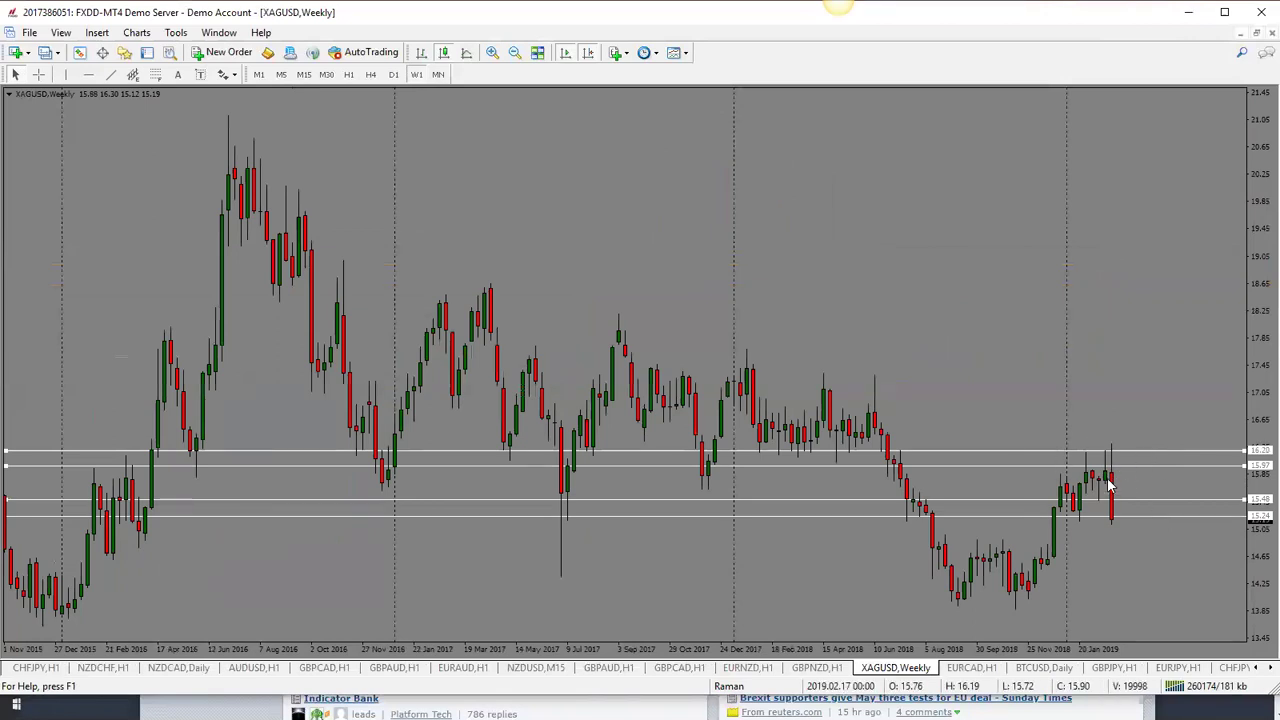
Lower XAGUSD's 15.97 line to 14.99, then sketch a possible drop from the 15.48 line to it and erase the sketch
left_click_drag(1151, 480, 1186, 543)
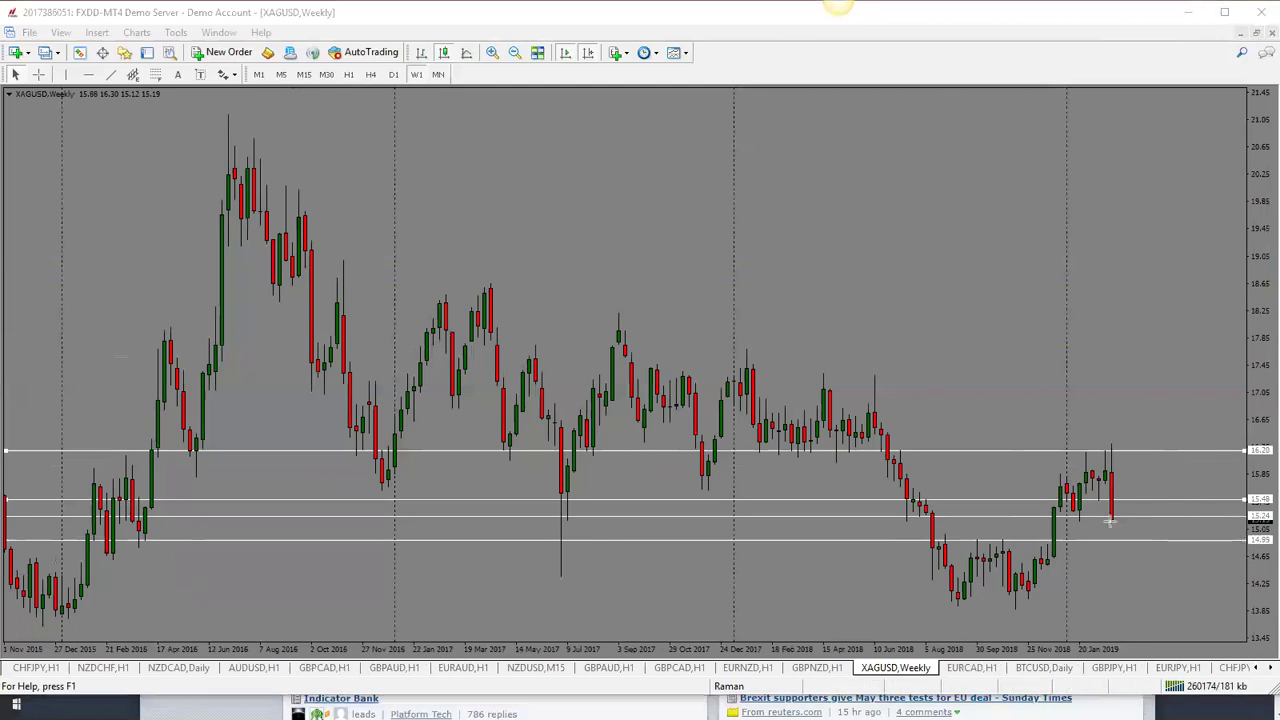
left_click_drag(1121, 496, 1143, 543)
key("Escape")
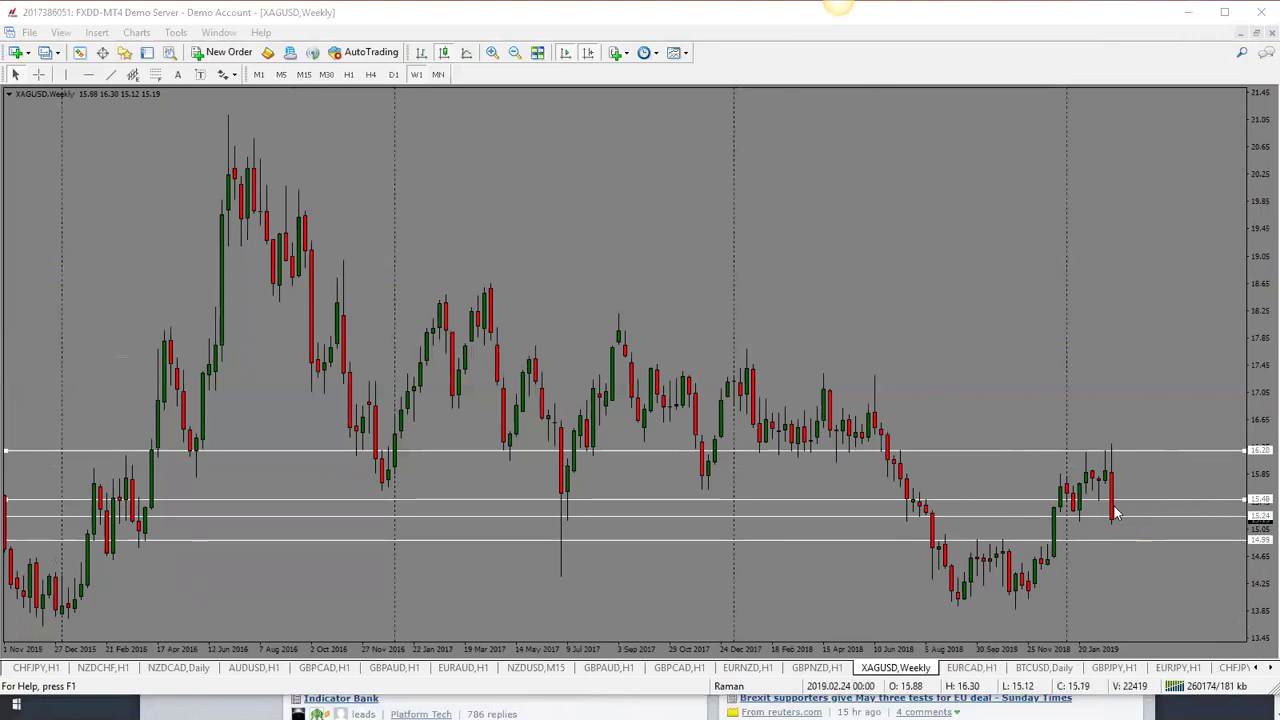
Open the BTCUSD daily chart and examine the recent price against its yellow horizontal levels
left_click(1030, 668)
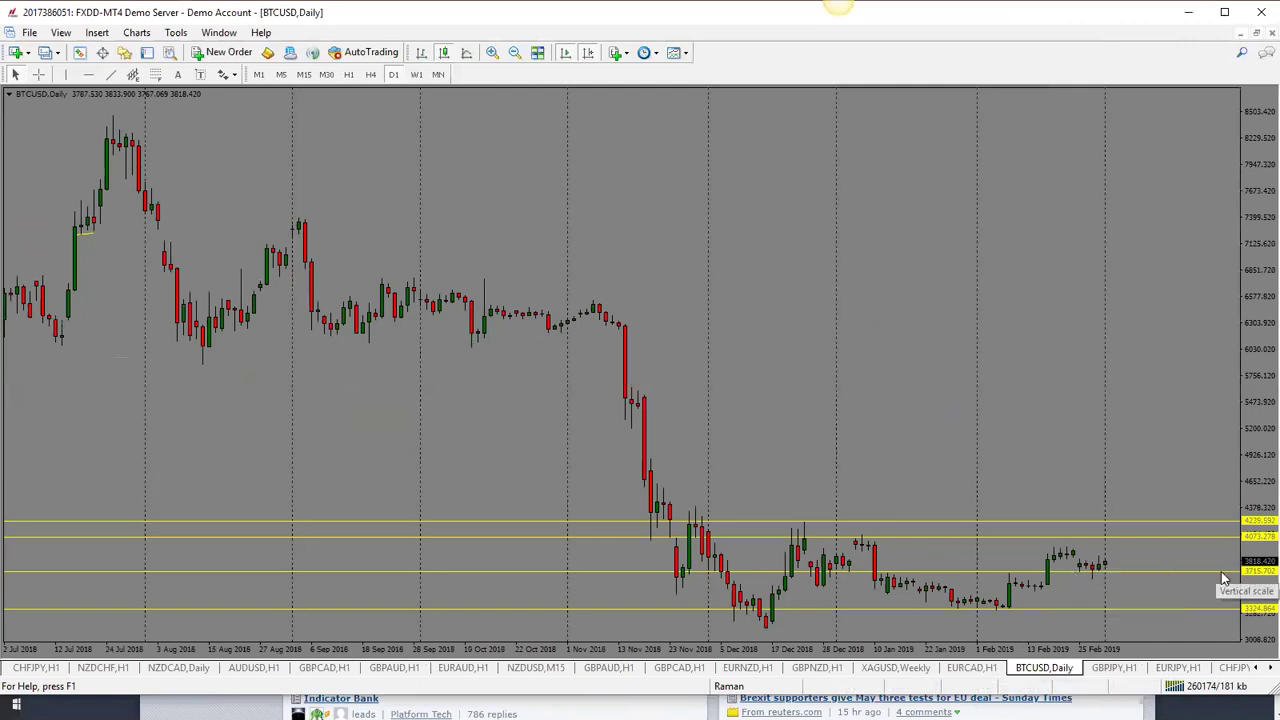
mouse_move(1088, 571)
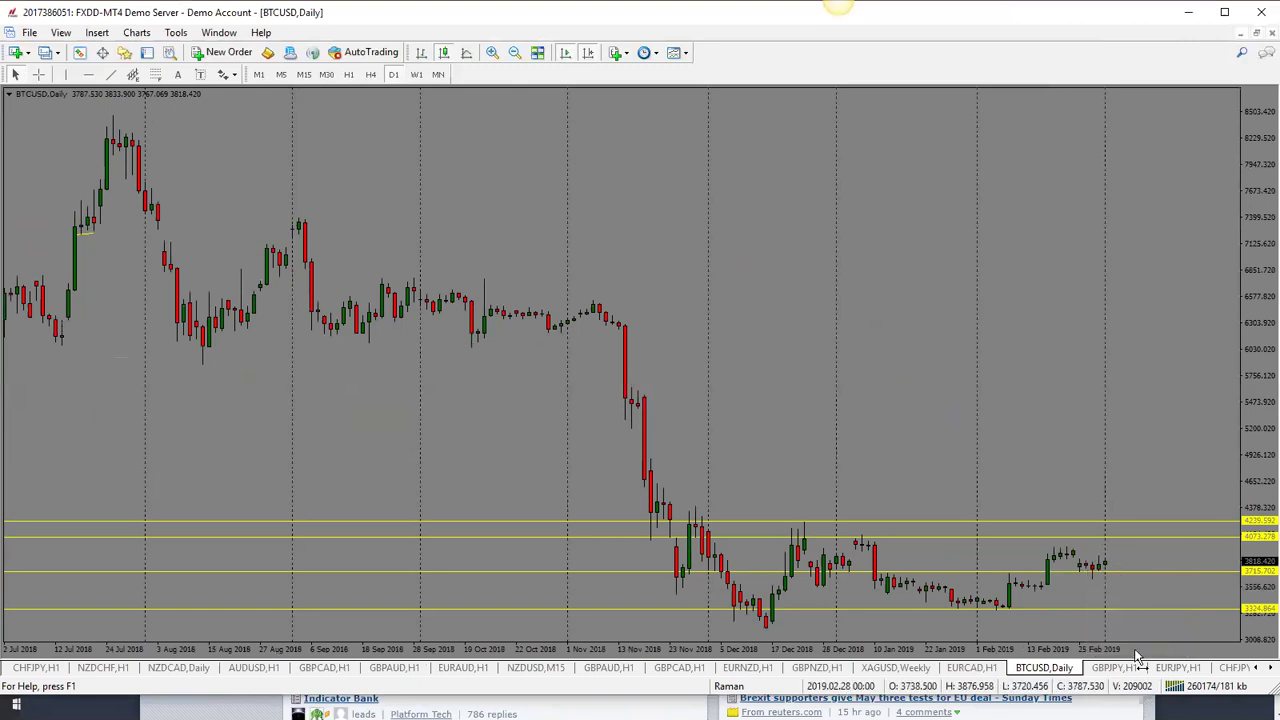
Bring up the SPX500 chart and switch it to the weekly timeframe
left_click(1258, 675)
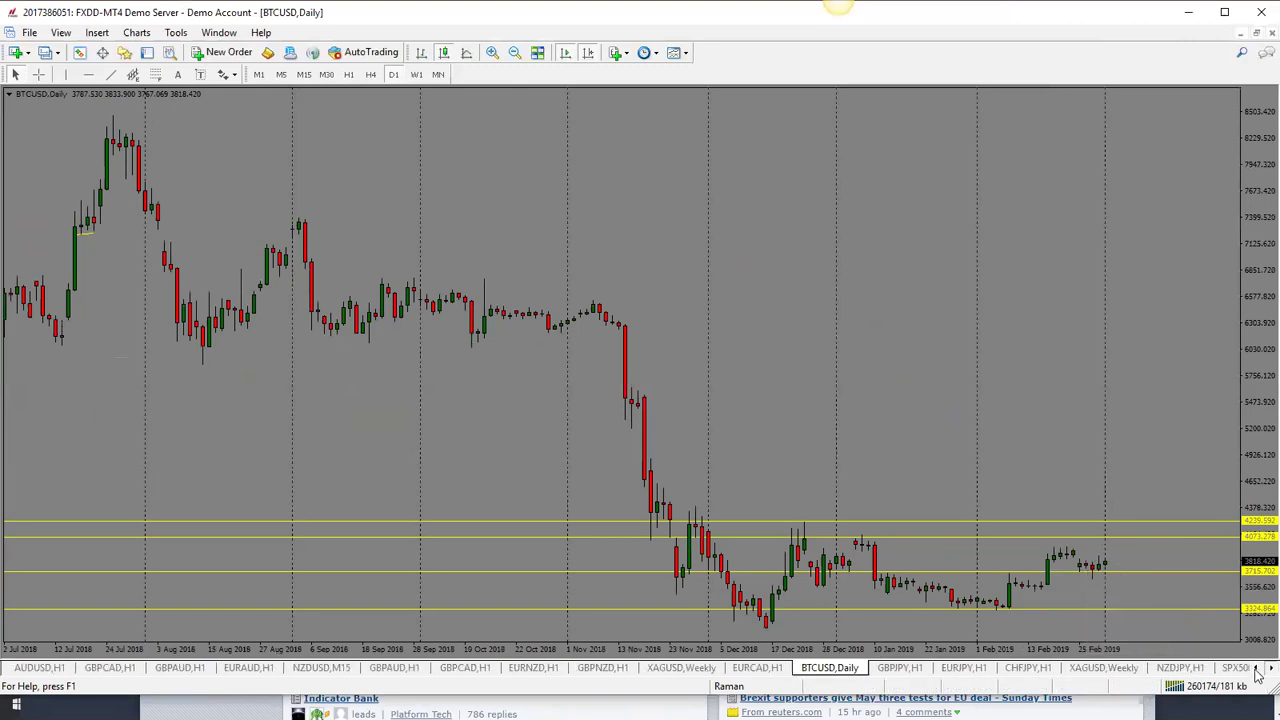
left_click(1258, 675)
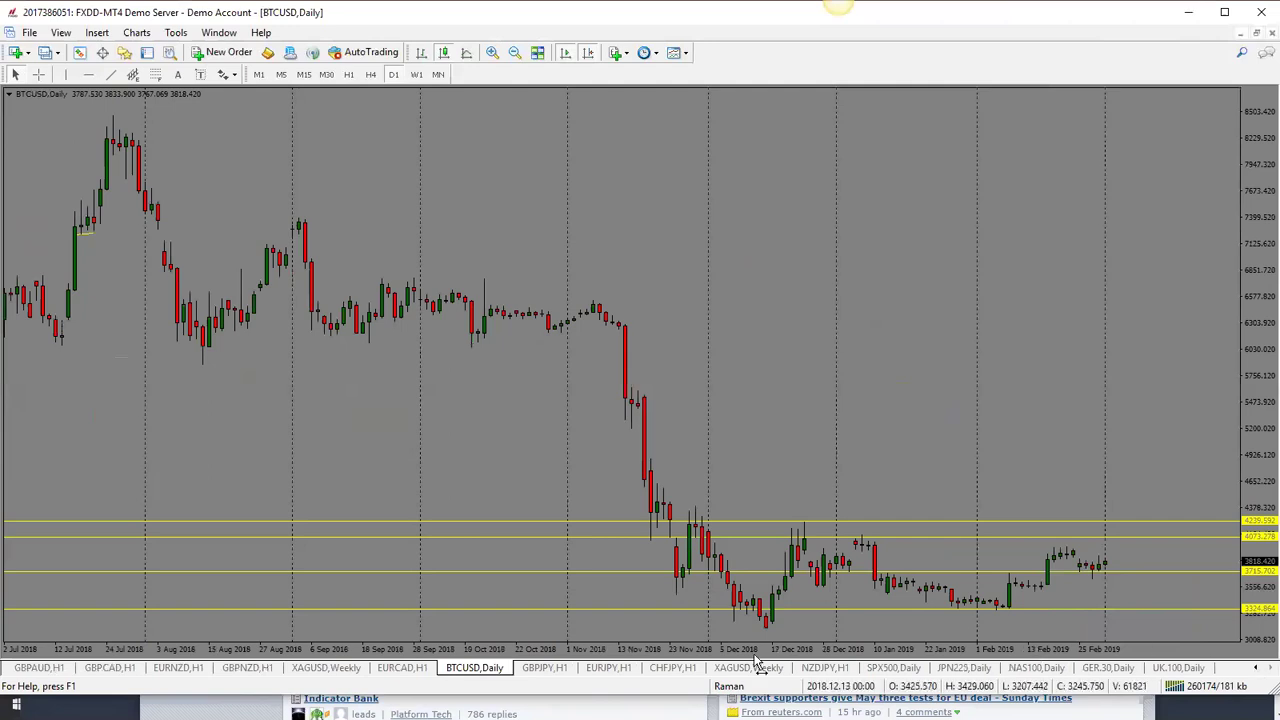
left_click(885, 667)
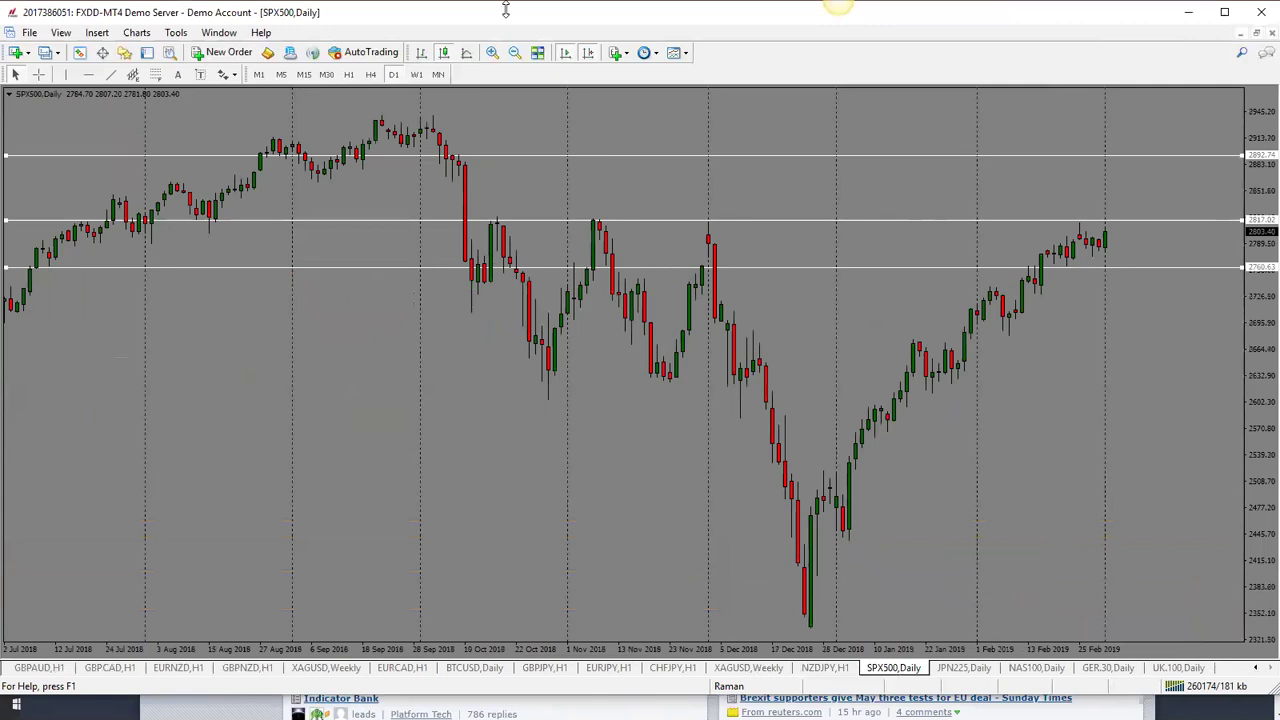
left_click(416, 74)
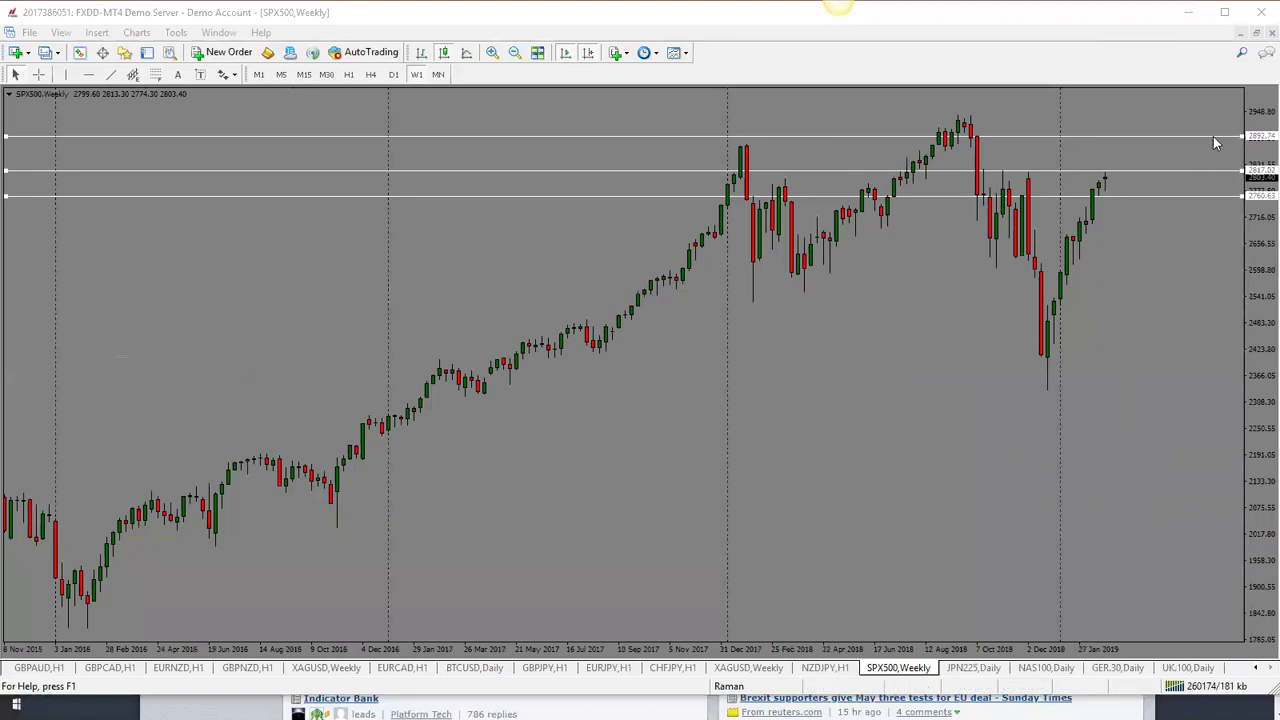
Lower SPX500's top white line to 2875.13, then sketch a possible price rise to it and erase the sketch
left_click_drag(1213, 137, 1212, 145)
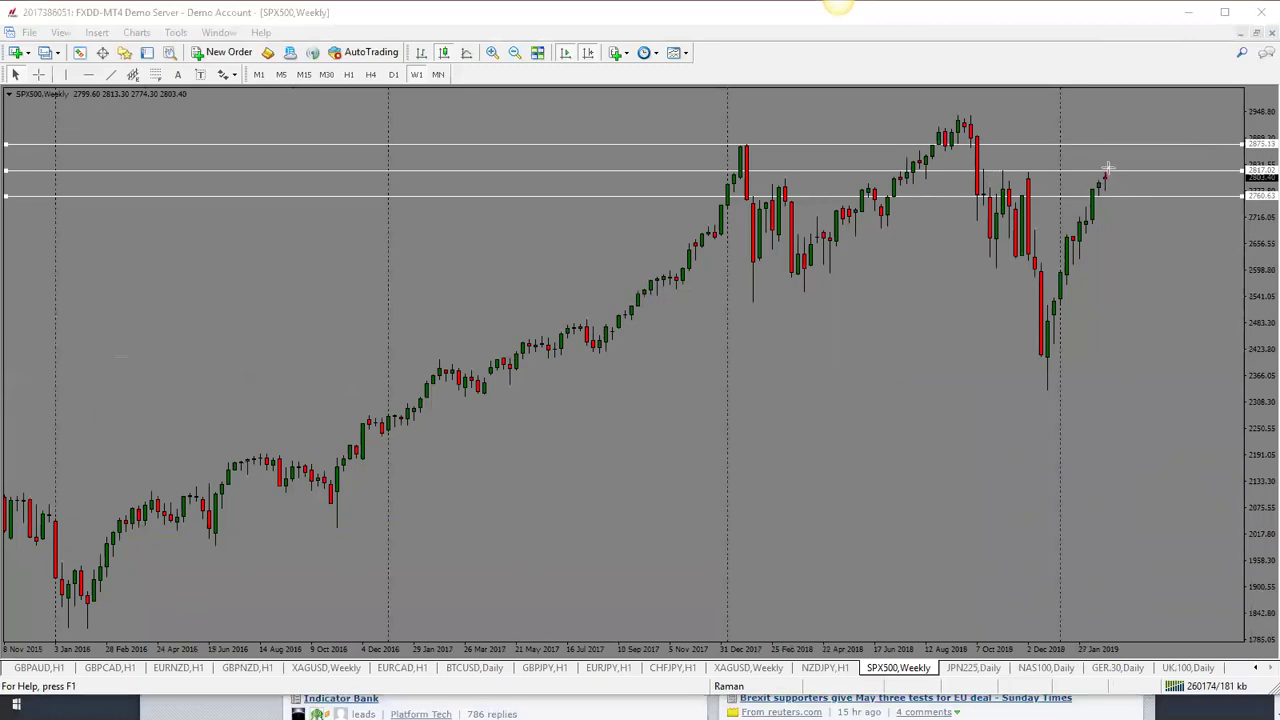
left_click_drag(1115, 176, 1130, 145)
key("Escape")
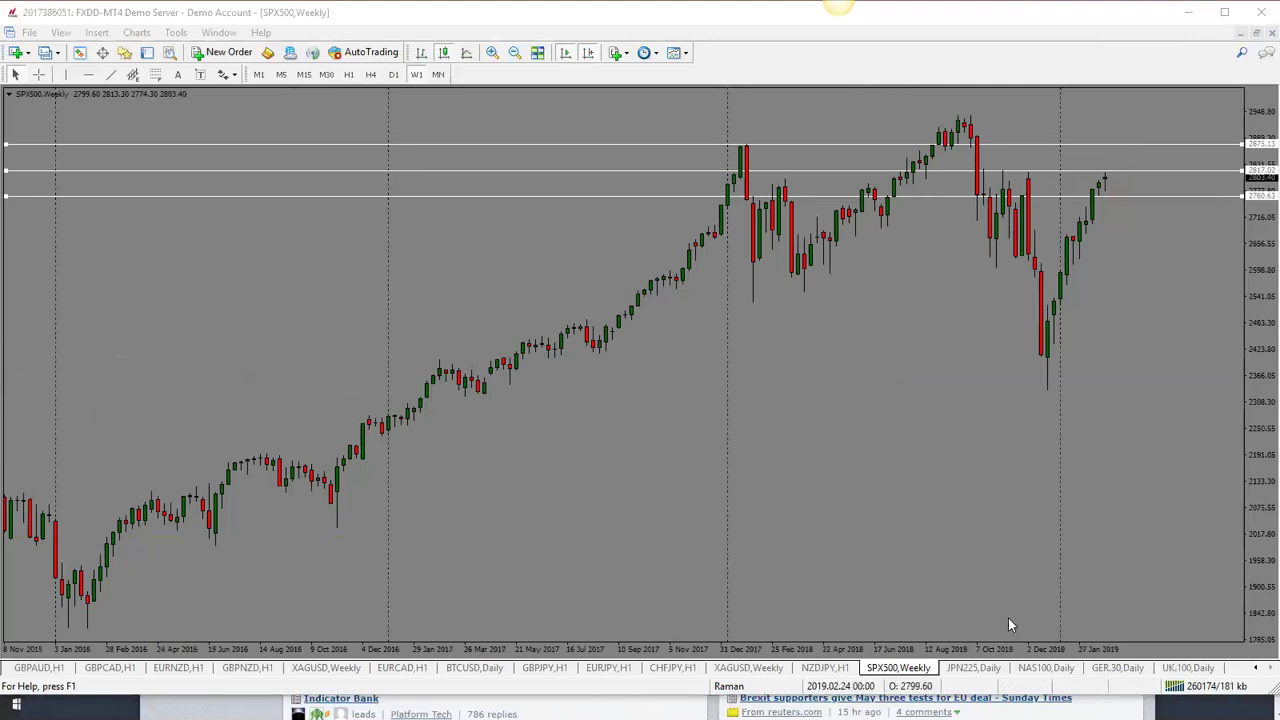
Switch the JPN225 chart to the weekly timeframe and raise the lowest white line to about 22365
key("ctrl+Tab")
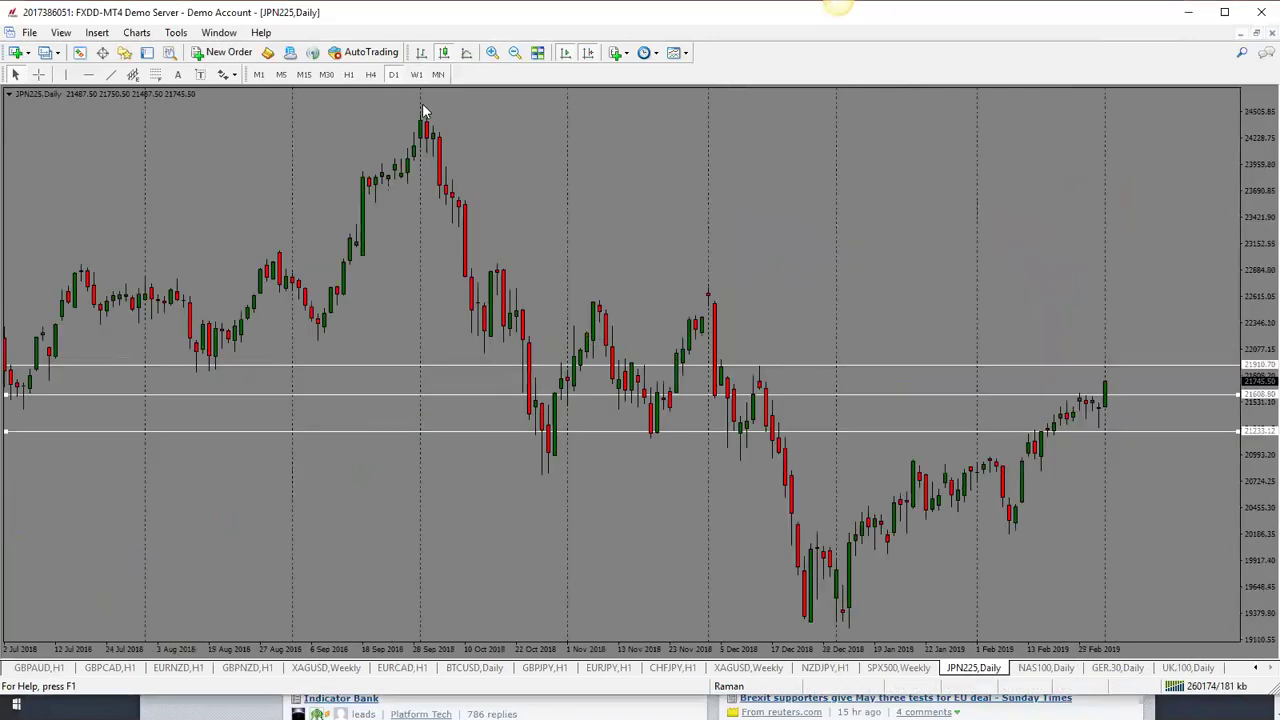
left_click(416, 74)
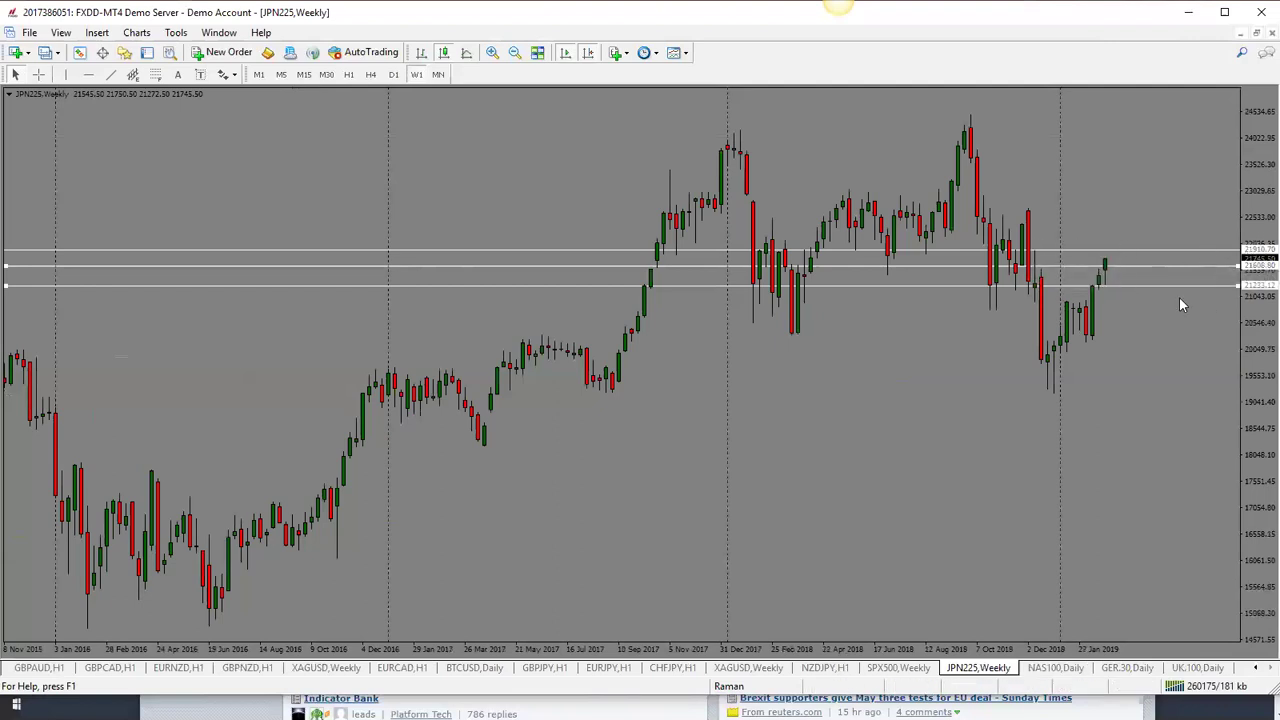
left_click_drag(1176, 285, 1158, 226)
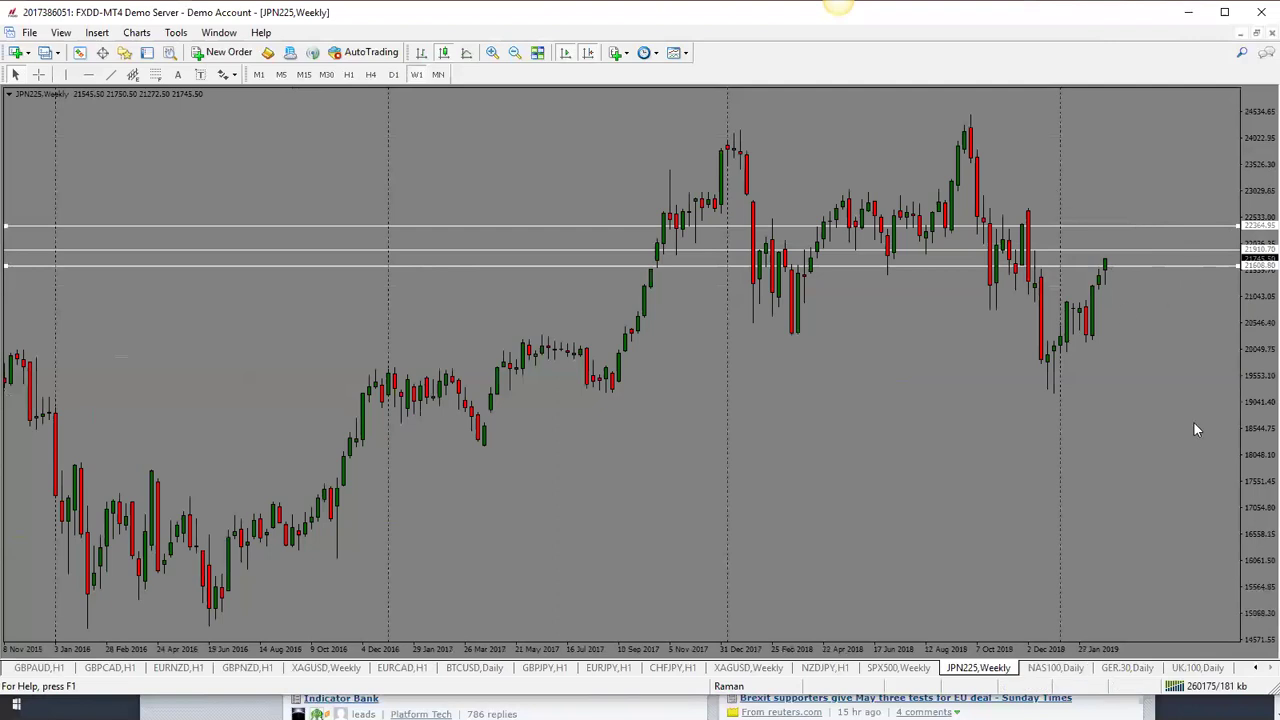
Switch the NAS100 chart to the weekly timeframe and delete its two lowest white horizontal lines
left_click(1072, 667)
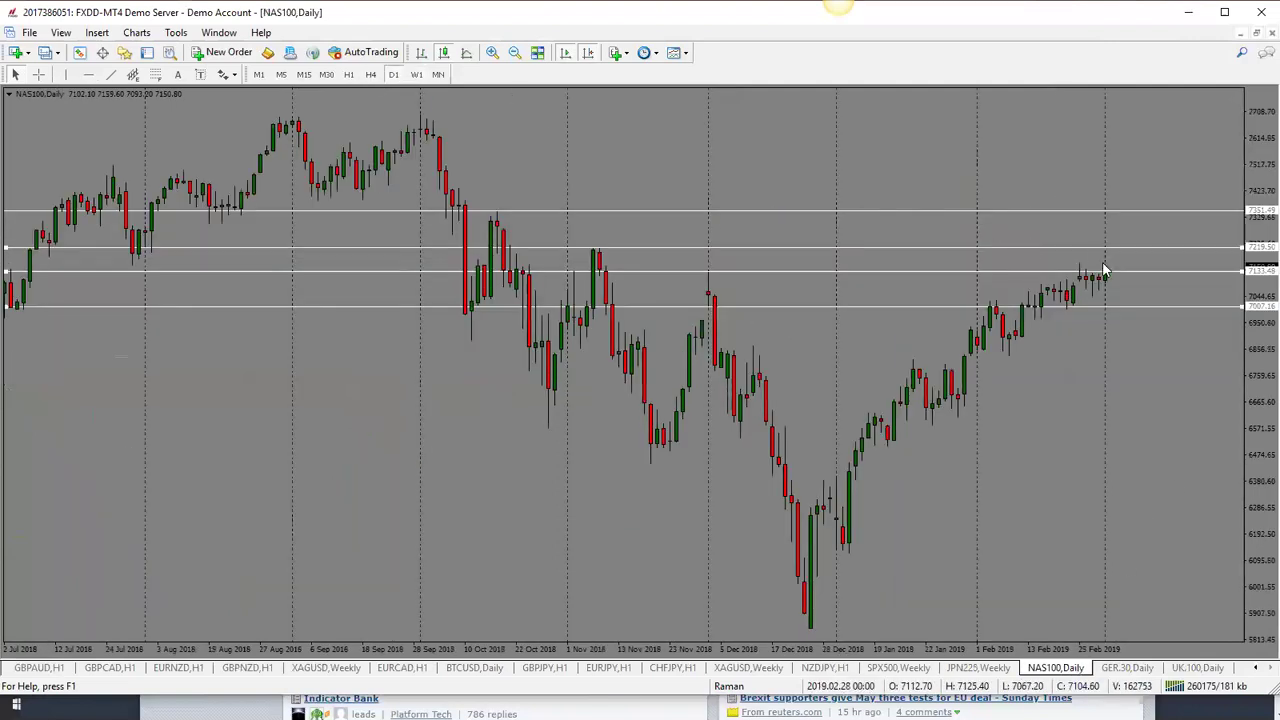
left_click(416, 74)
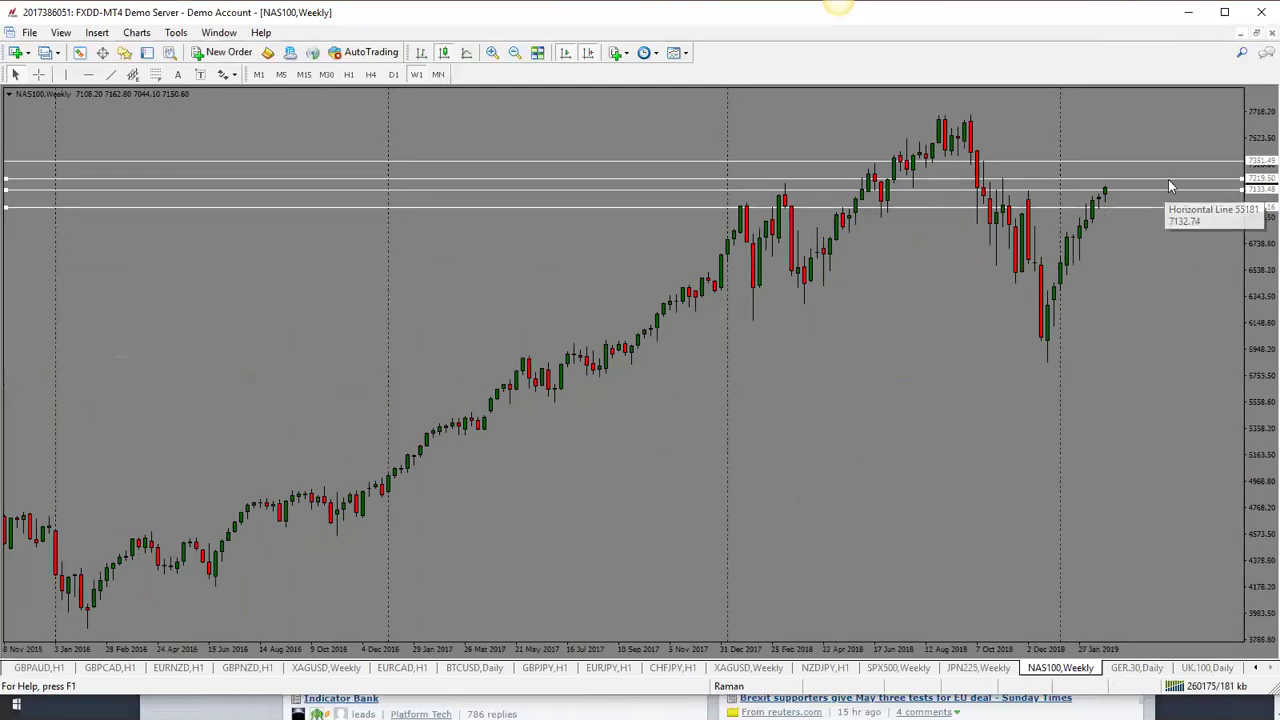
key("Delete")
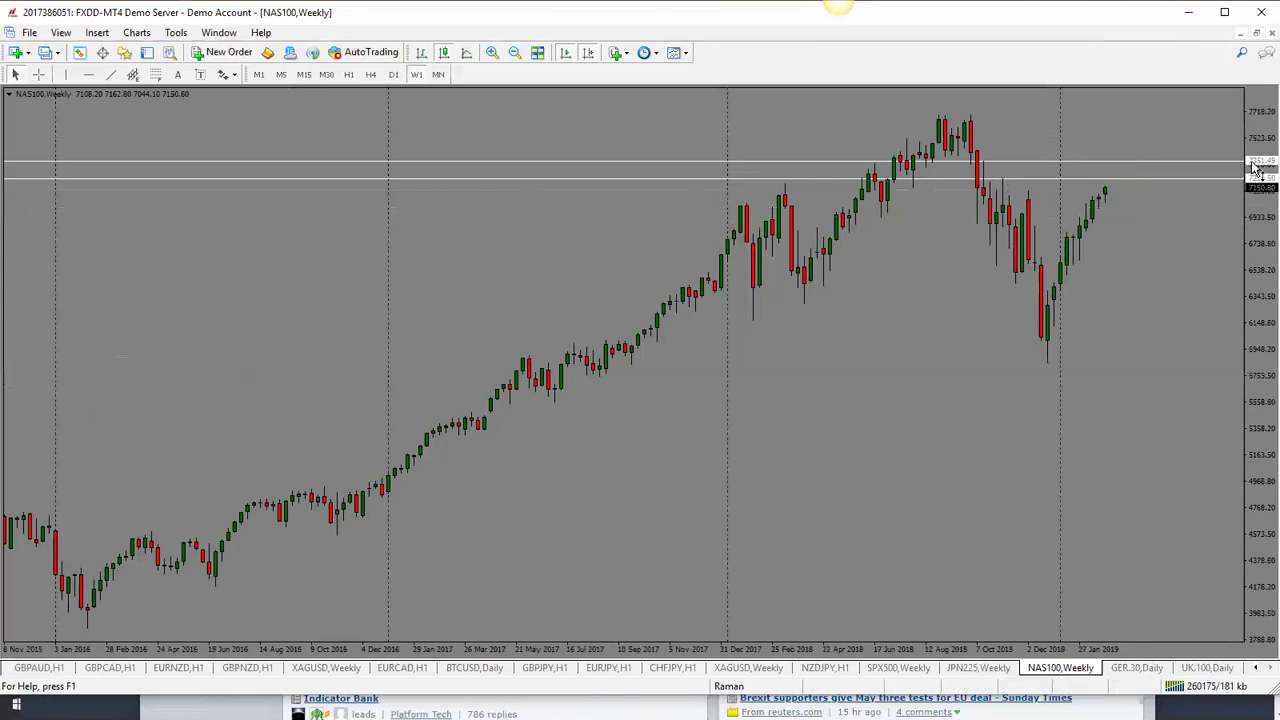
Switch the GER.30 chart to the weekly timeframe and raise the middle white line above the other two, to about 11870
left_click(1137, 667)
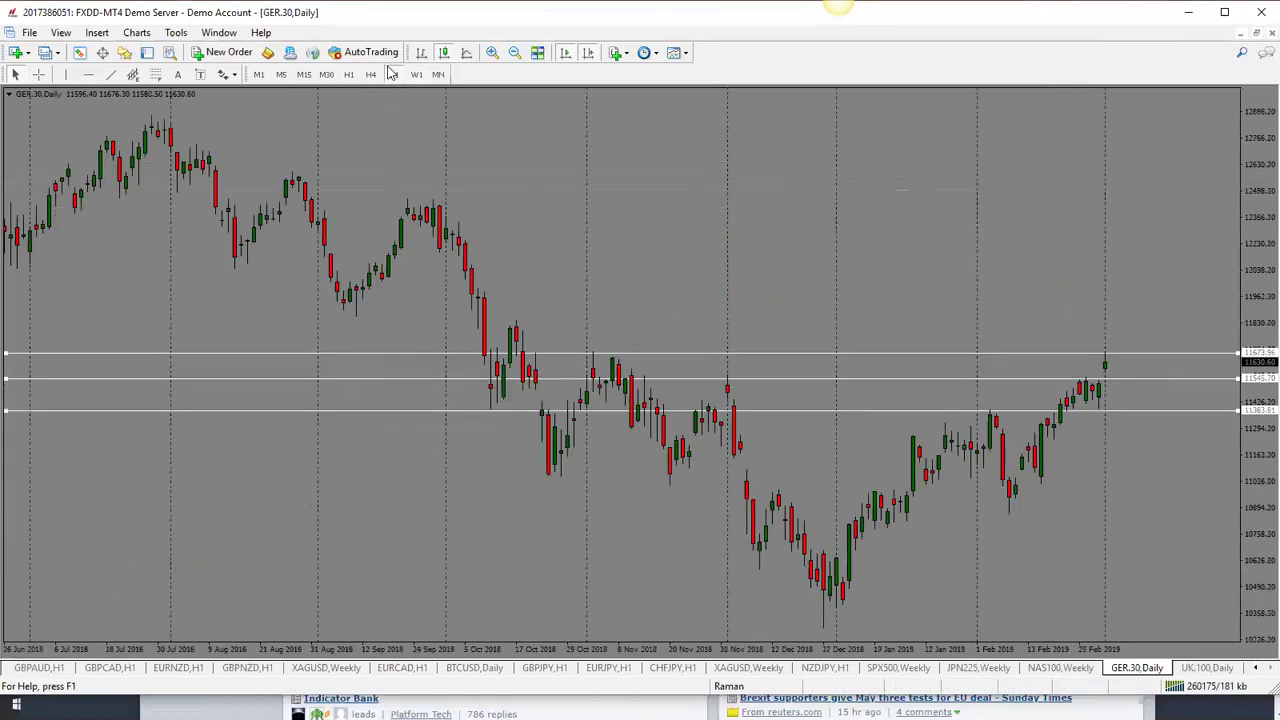
left_click(419, 75)
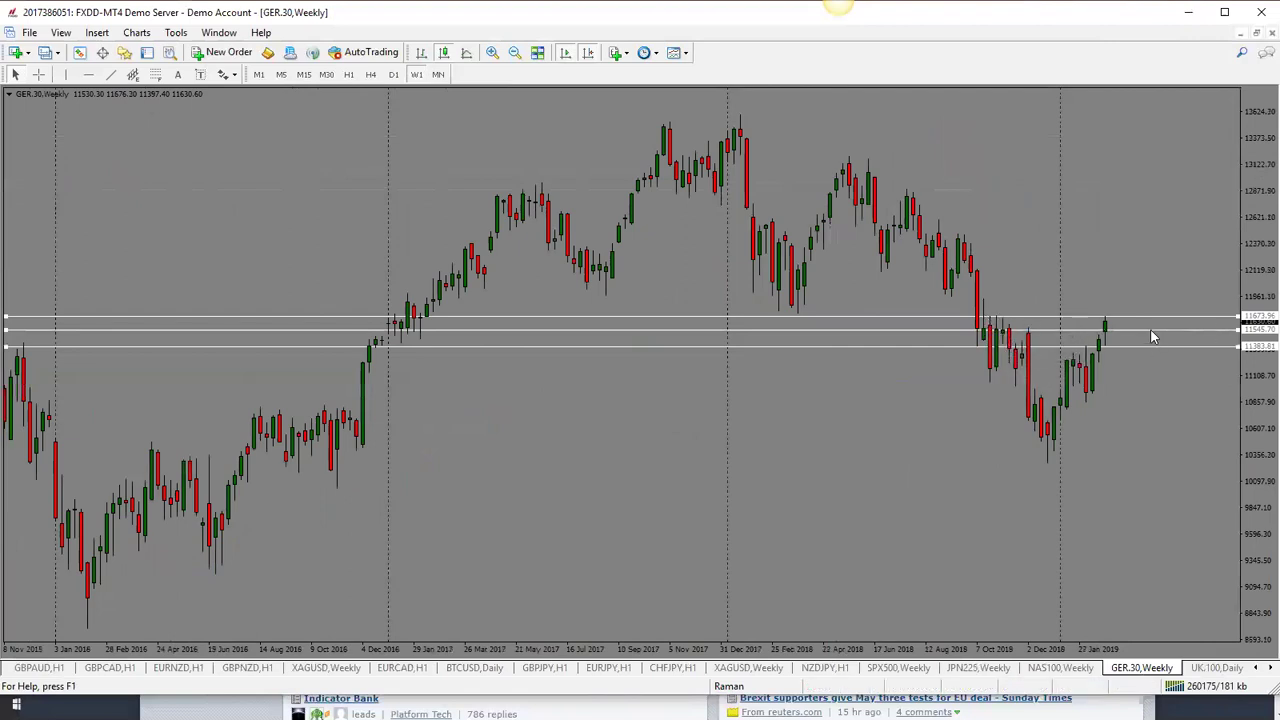
left_click_drag(1151, 331, 1137, 301)
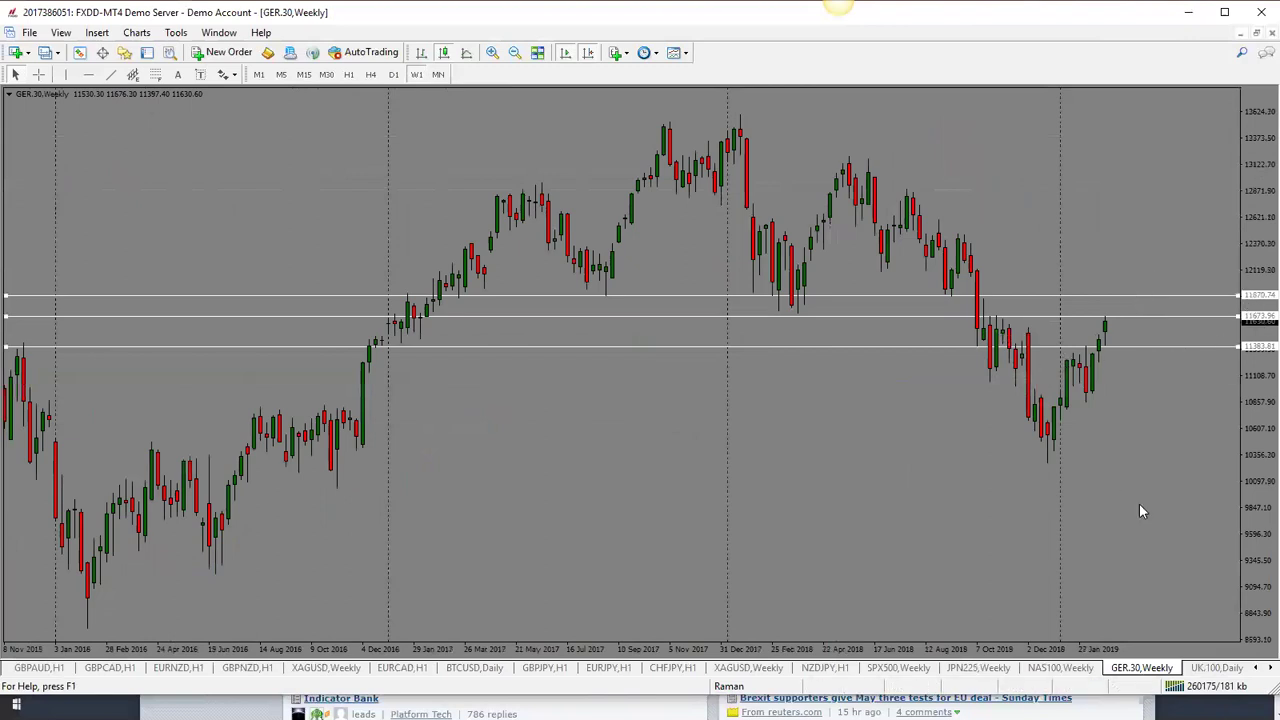
Check the UK.100 chart on the weekly timeframe, return it to daily and lower its top white line to about 7254
left_click(1236, 668)
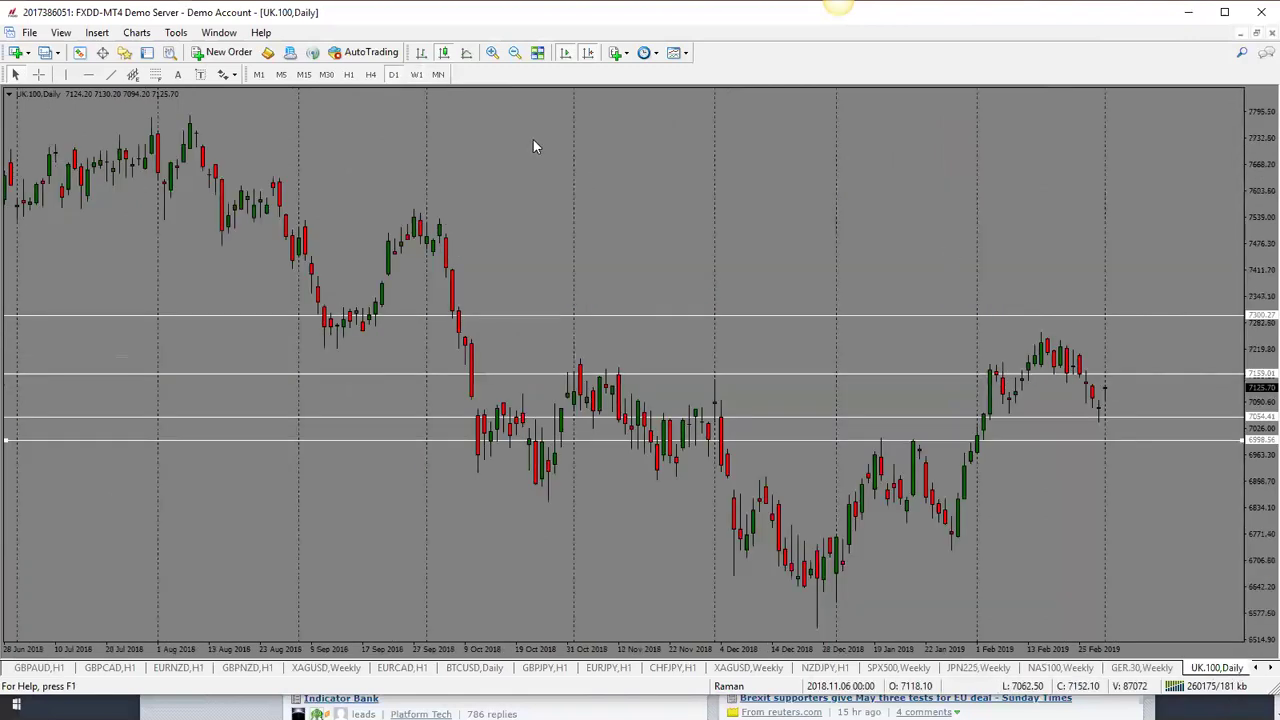
left_click(416, 74)
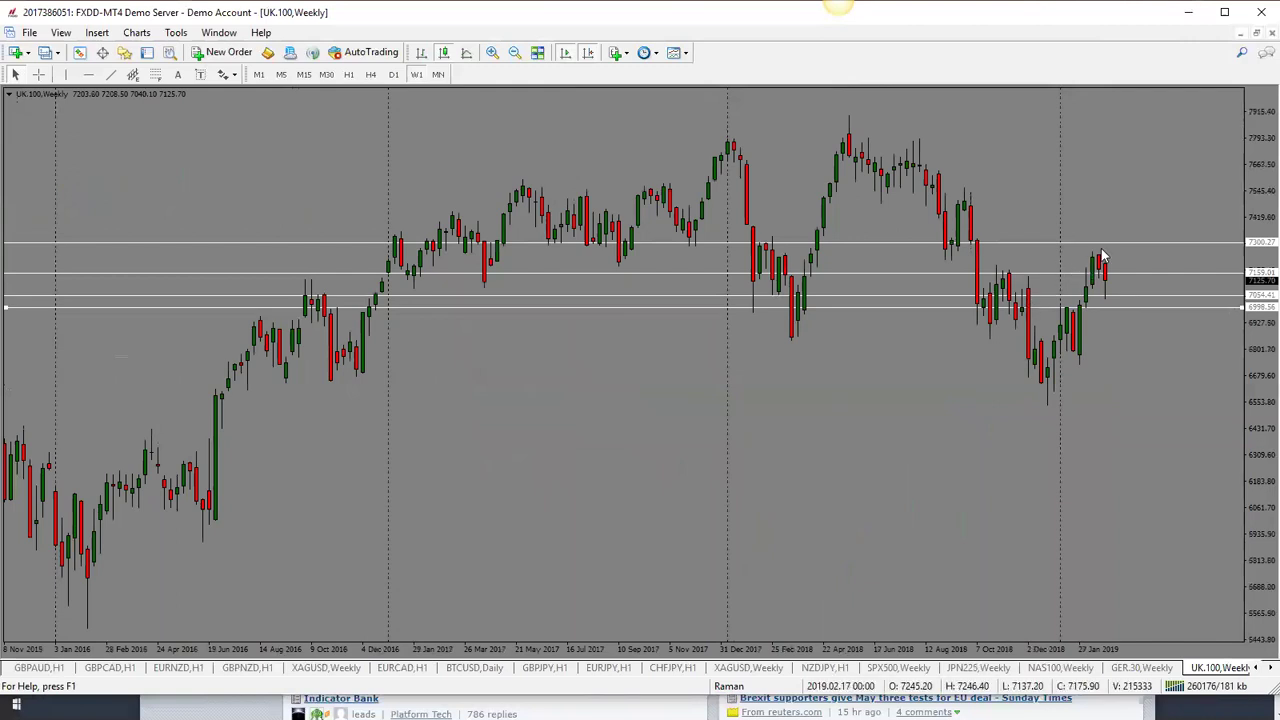
mouse_move(1110, 290)
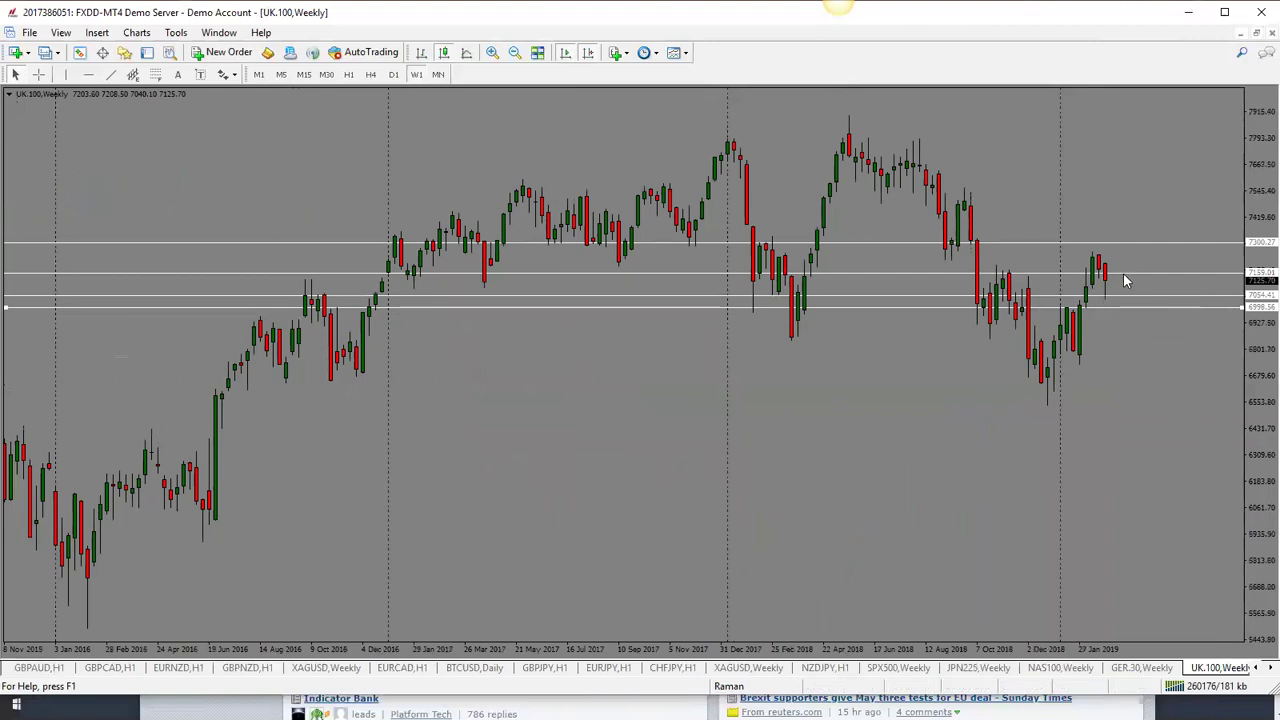
left_click(393, 74)
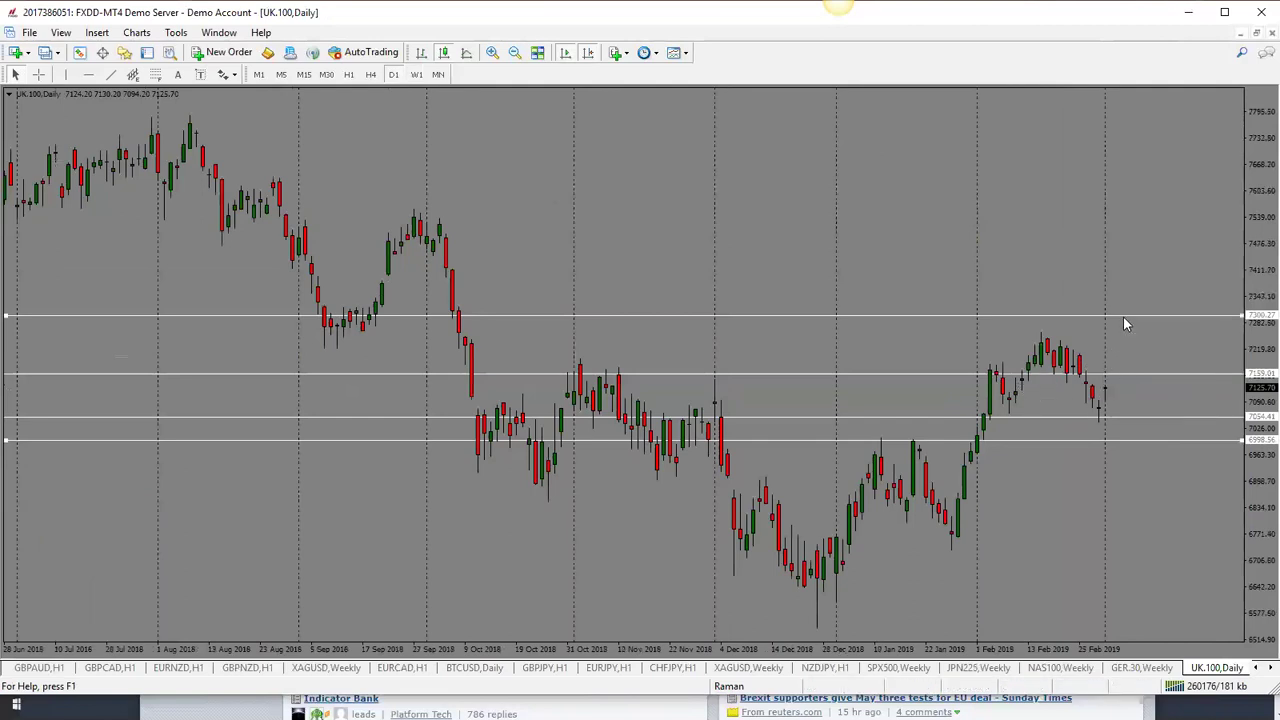
left_click_drag(1123, 316, 1128, 336)
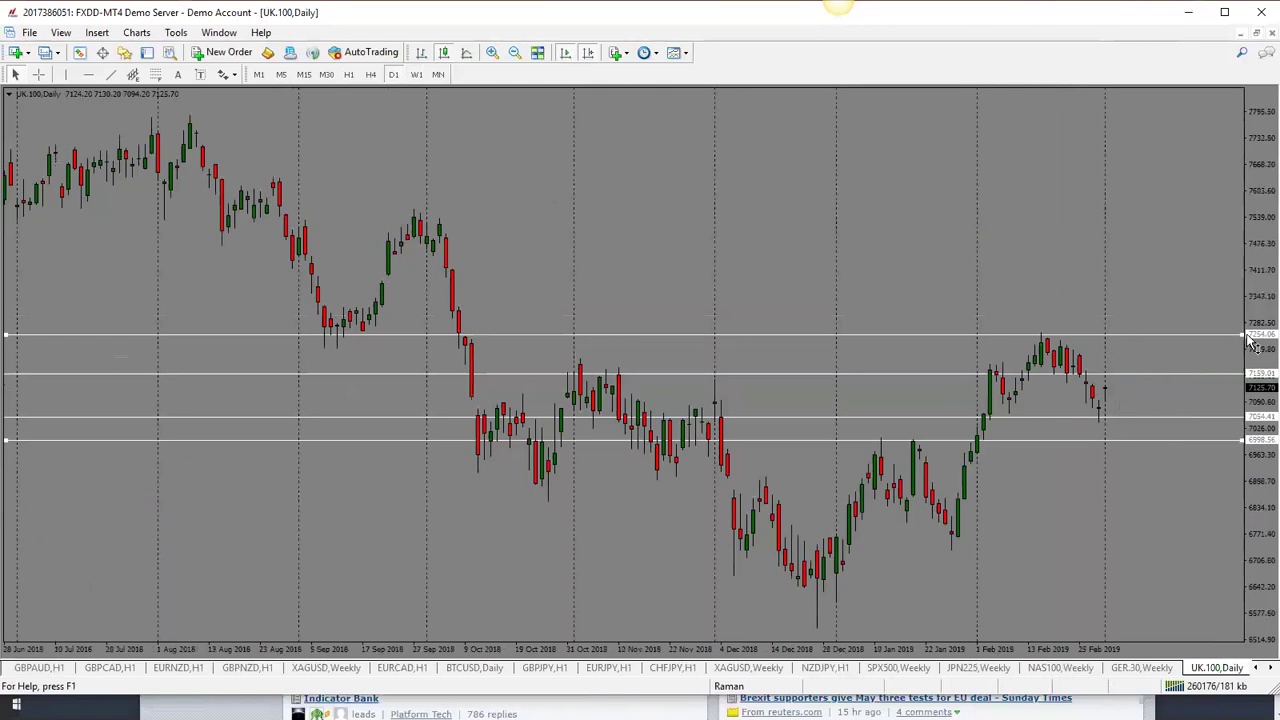